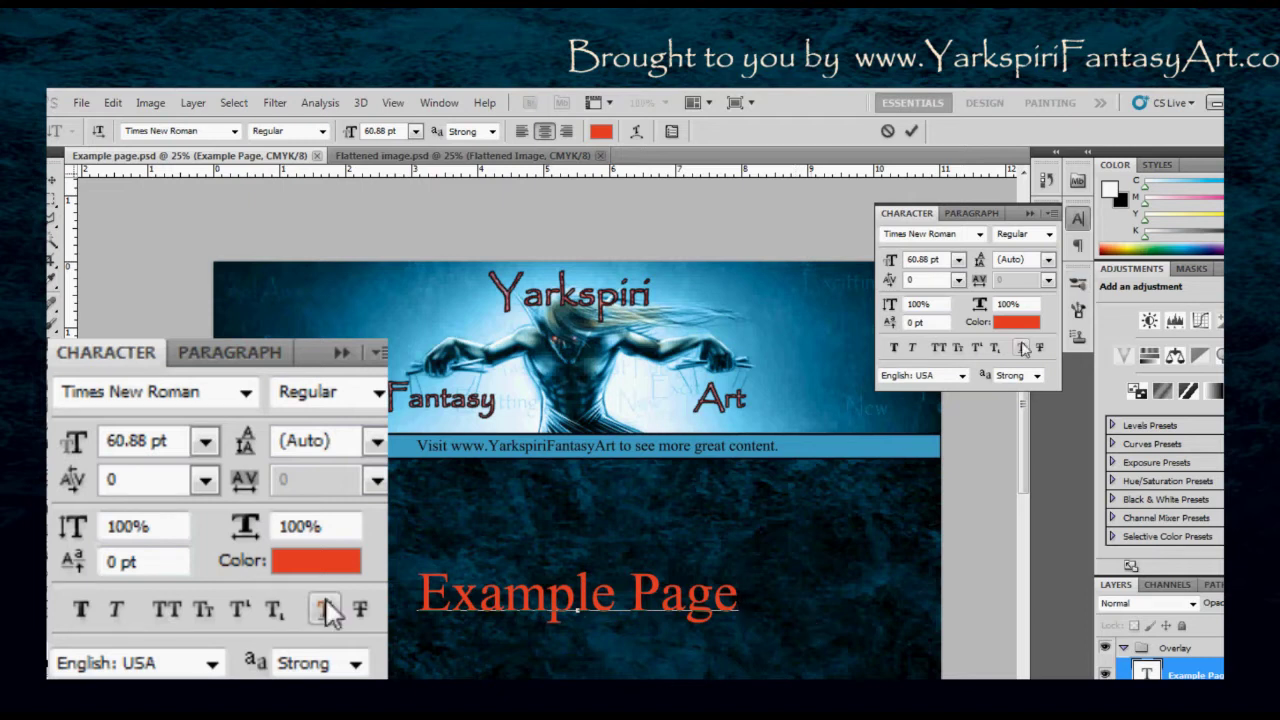
Browse the font families for the "Example Page" title, try finding fonts by name, and restore Times New Roman
left_click(130, 388)
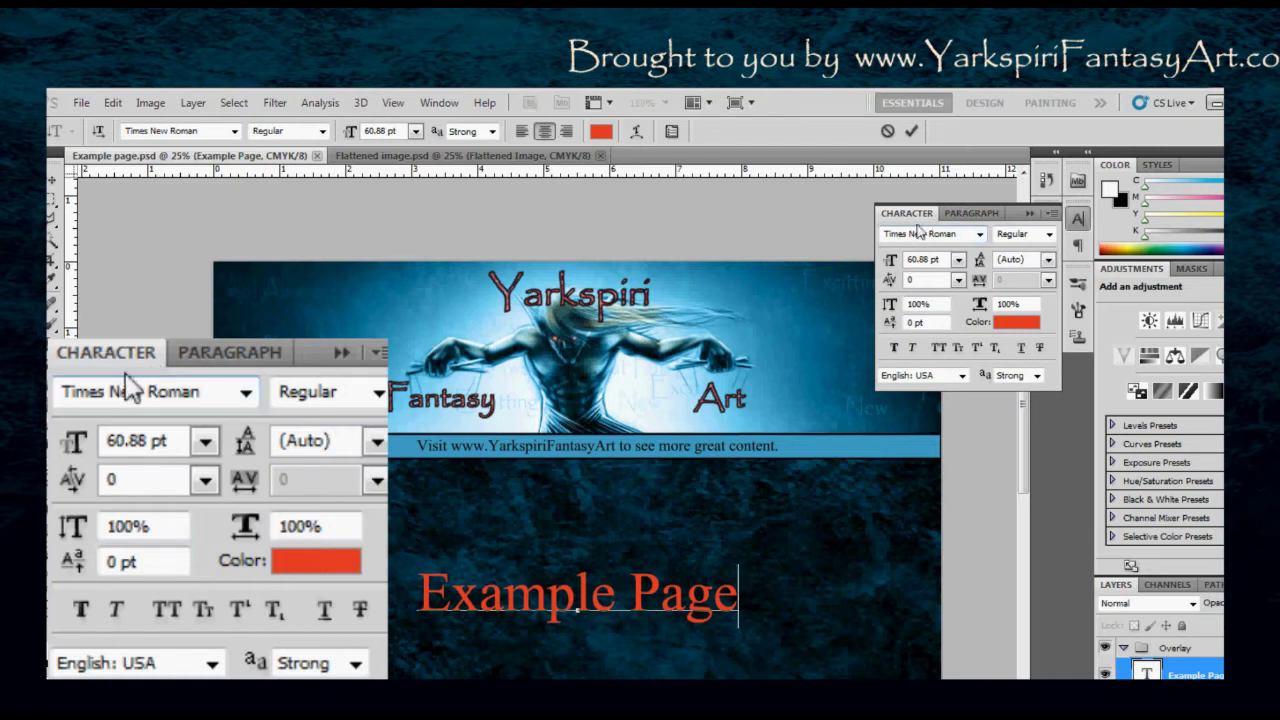
left_click(245, 397)
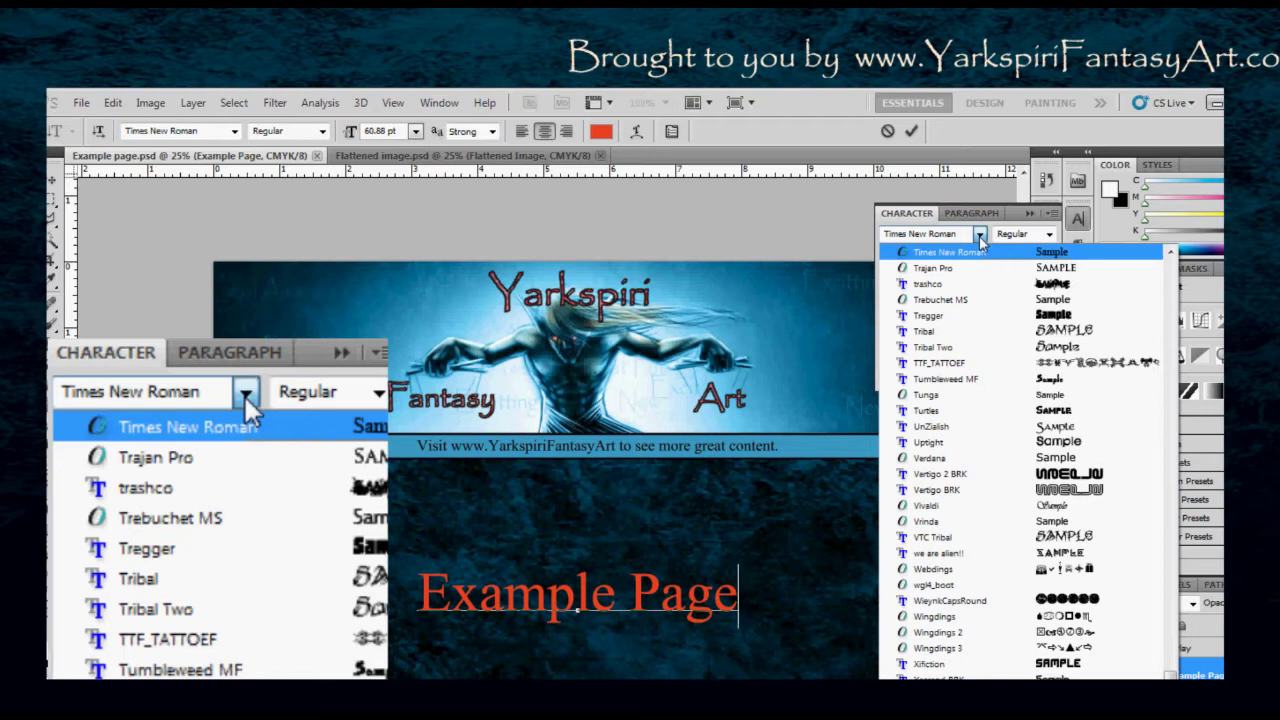
left_click(245, 395)
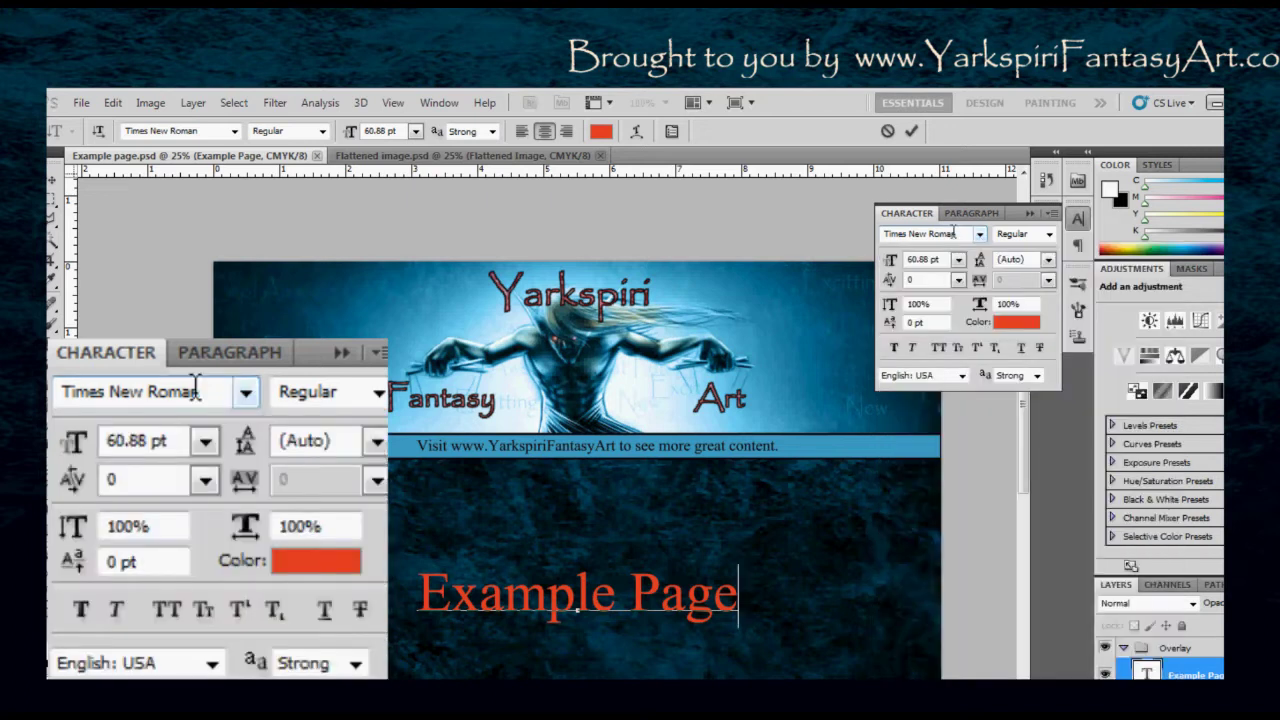
left_click(197, 390)
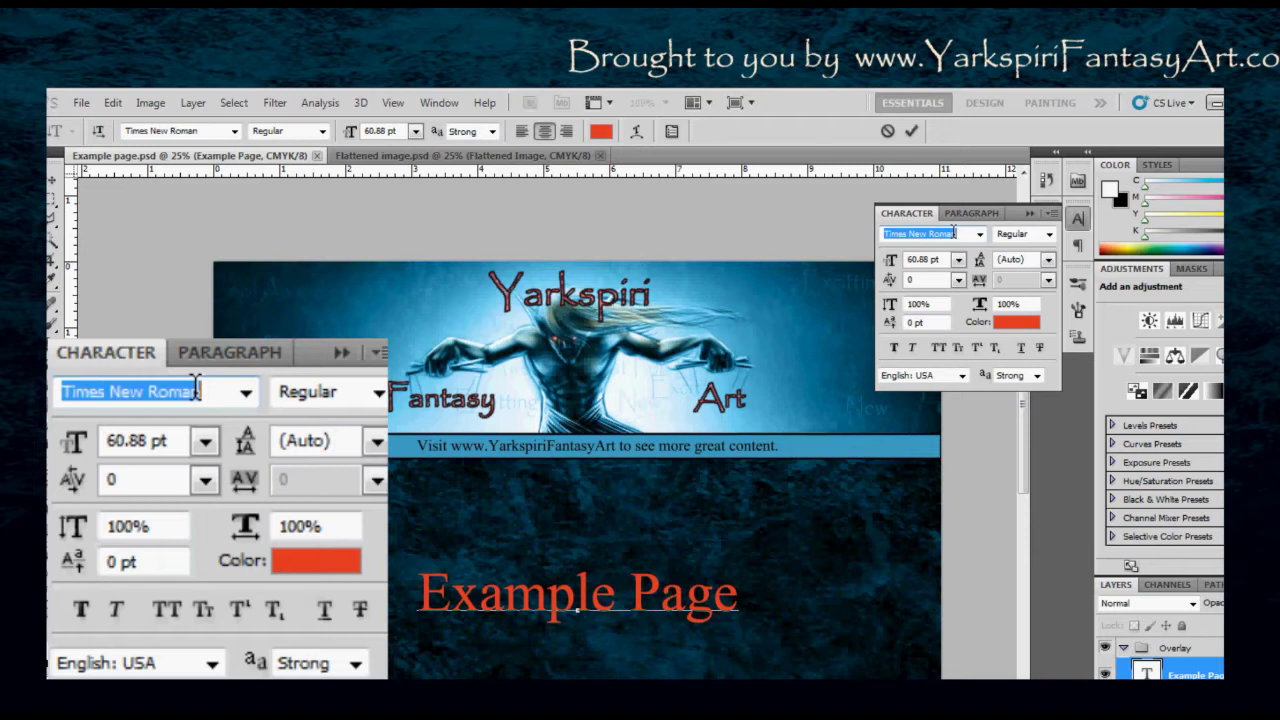
type("Pa")
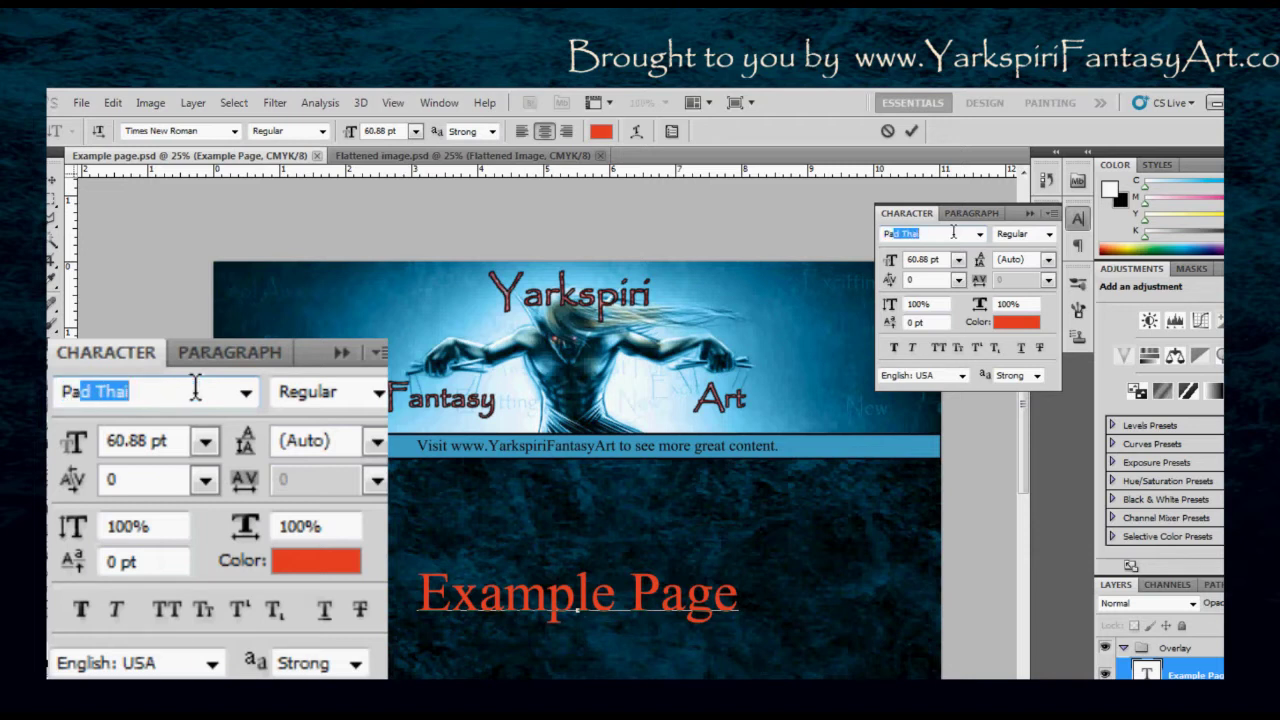
type("p")
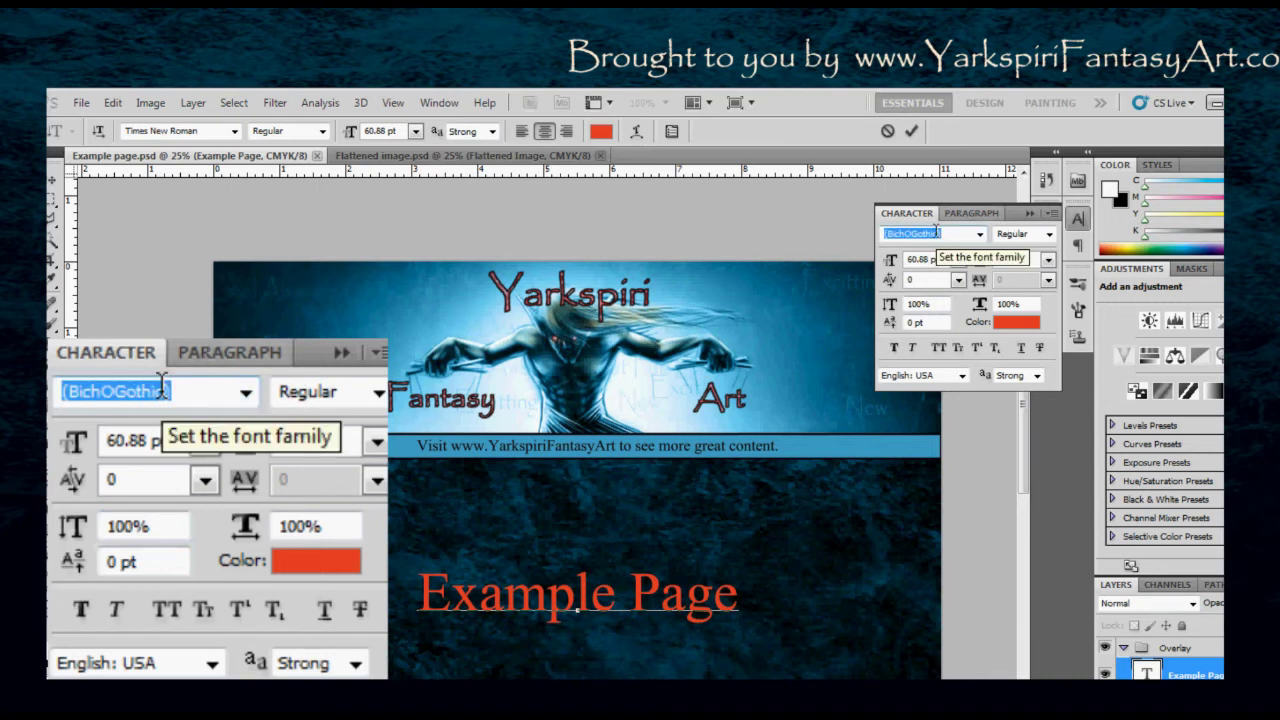
type("Times New Roman")
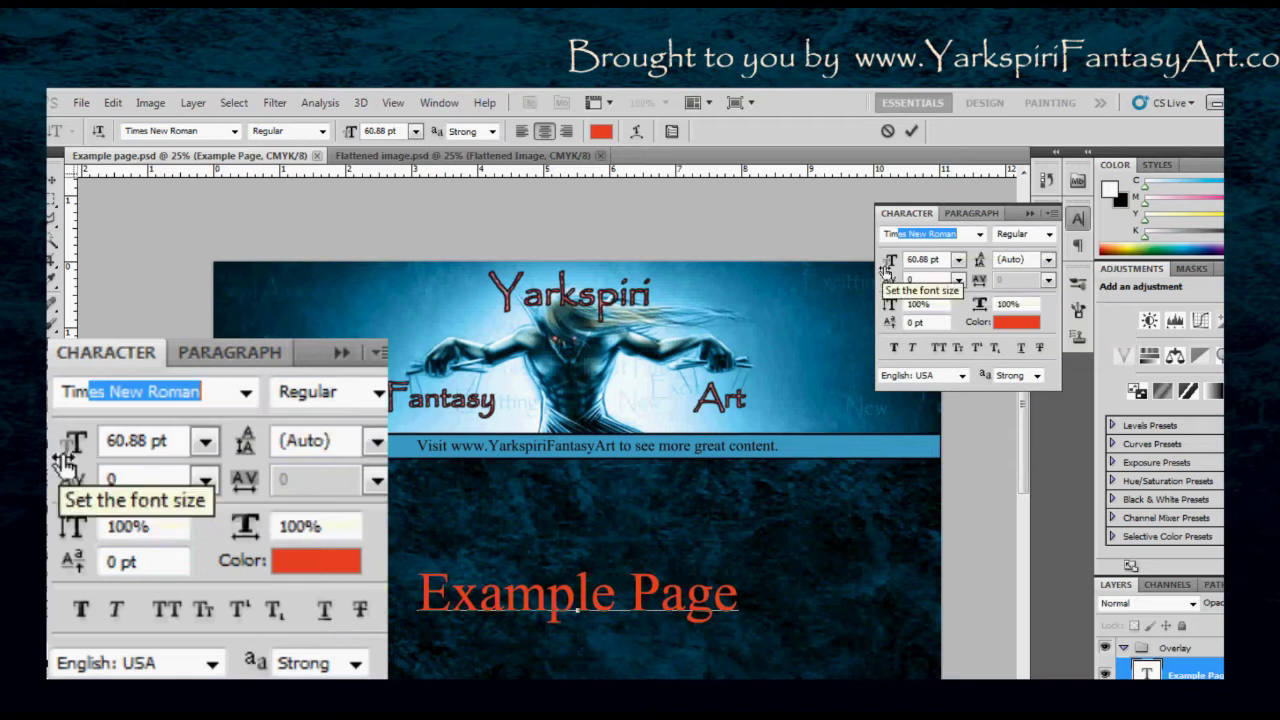
Examine the preset font sizes and the editable font size value for the title text
left_click(207, 445)
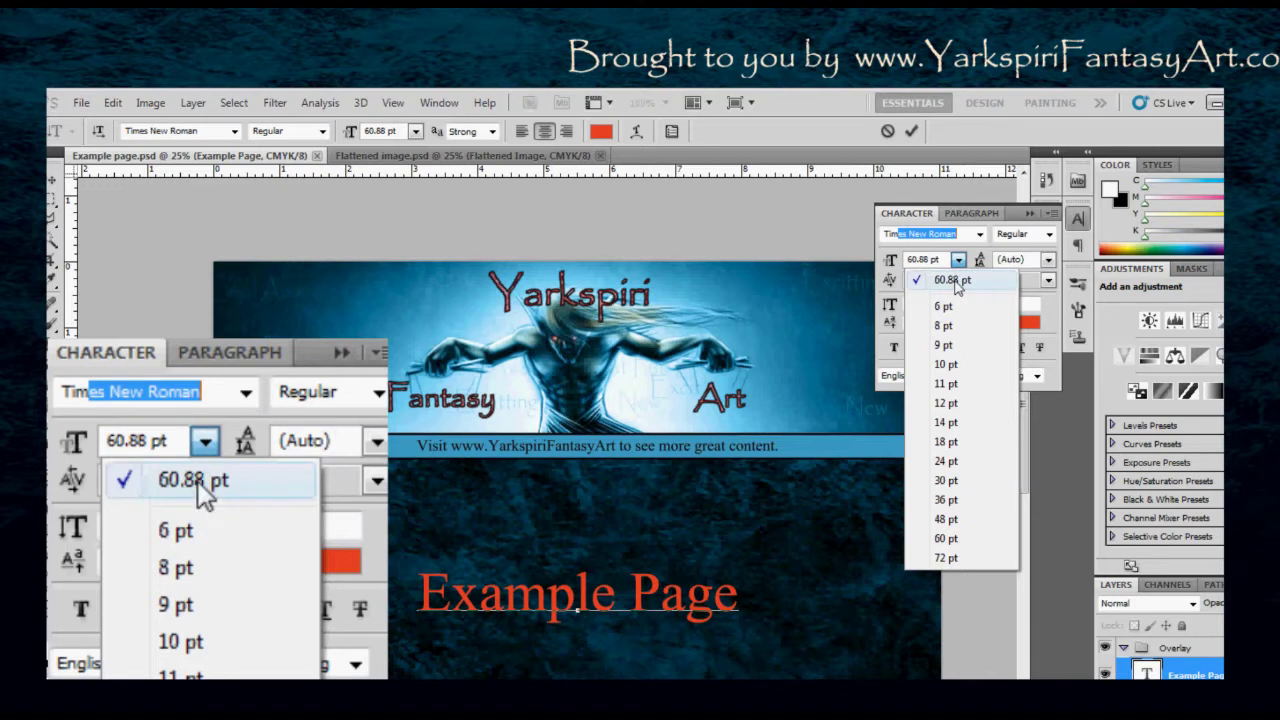
left_click(208, 443)
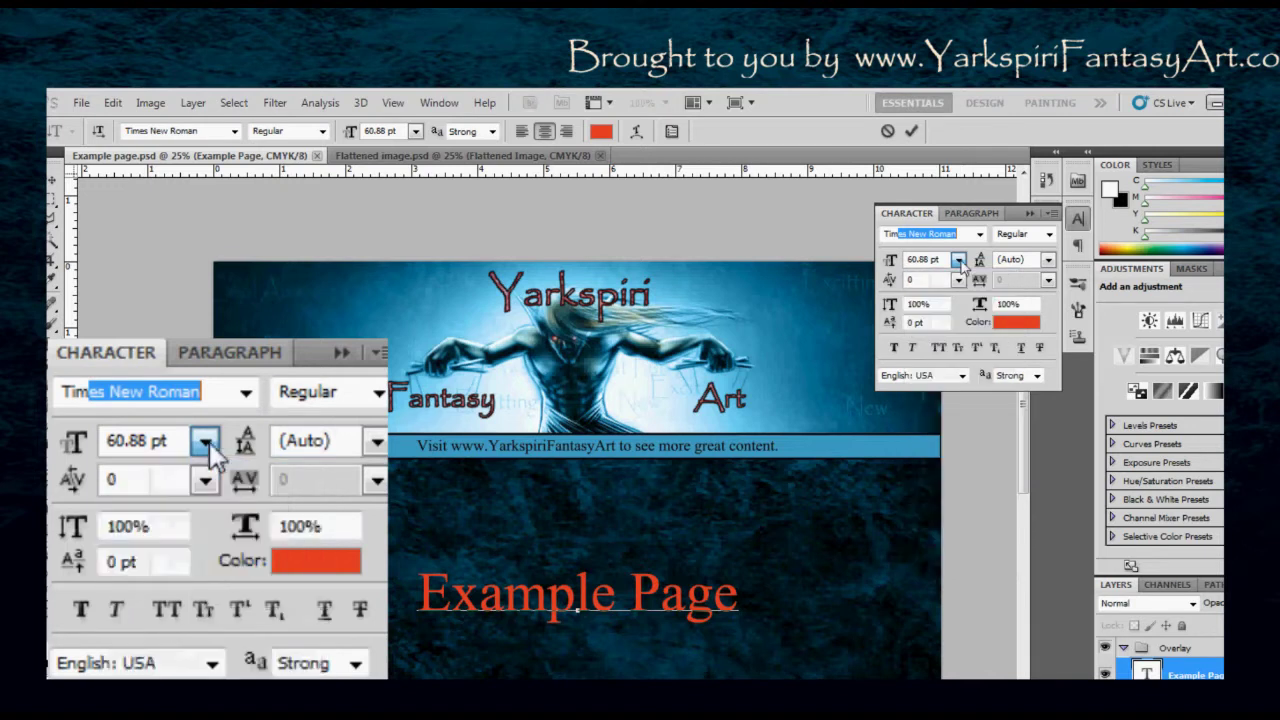
left_click(152, 440)
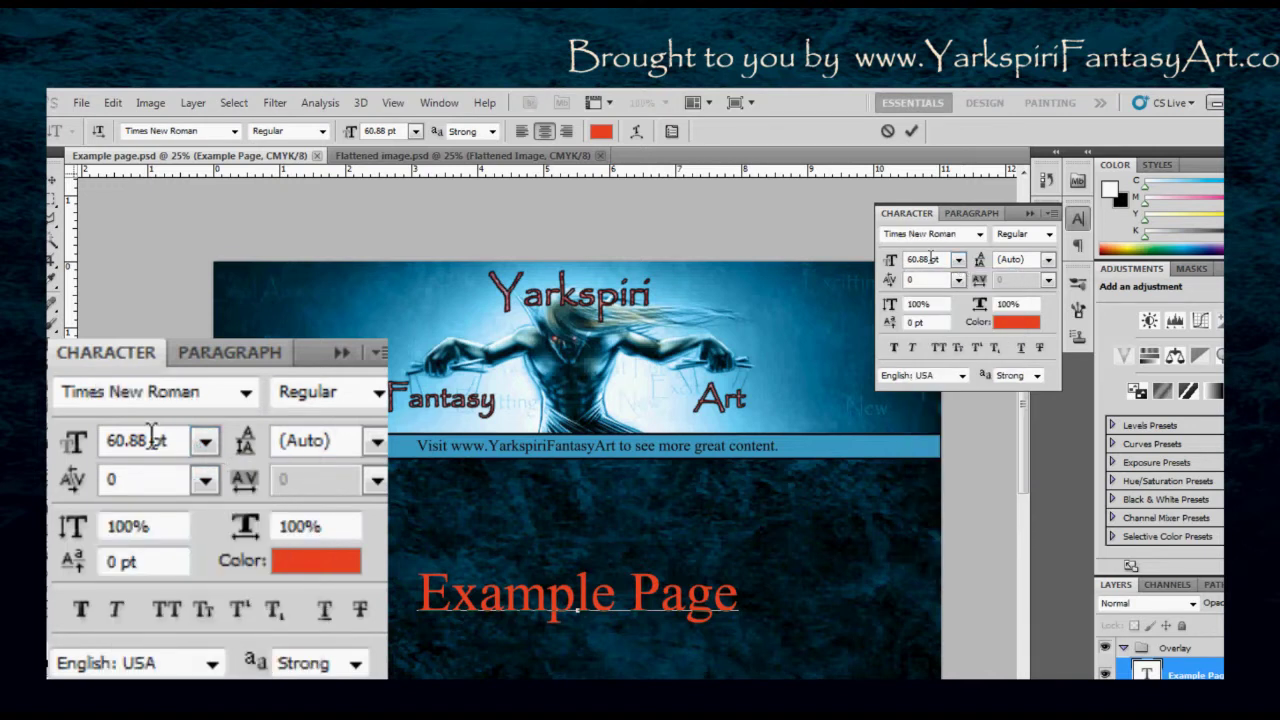
double_click(147, 440)
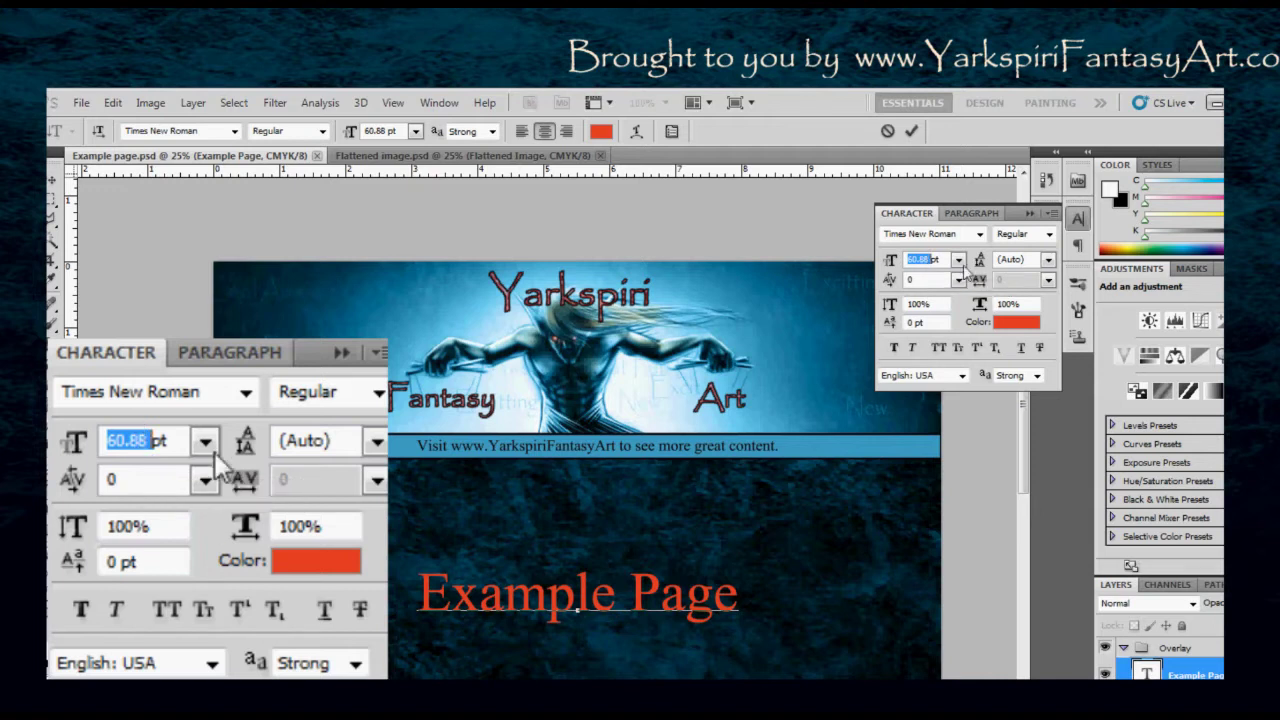
left_click(75, 500)
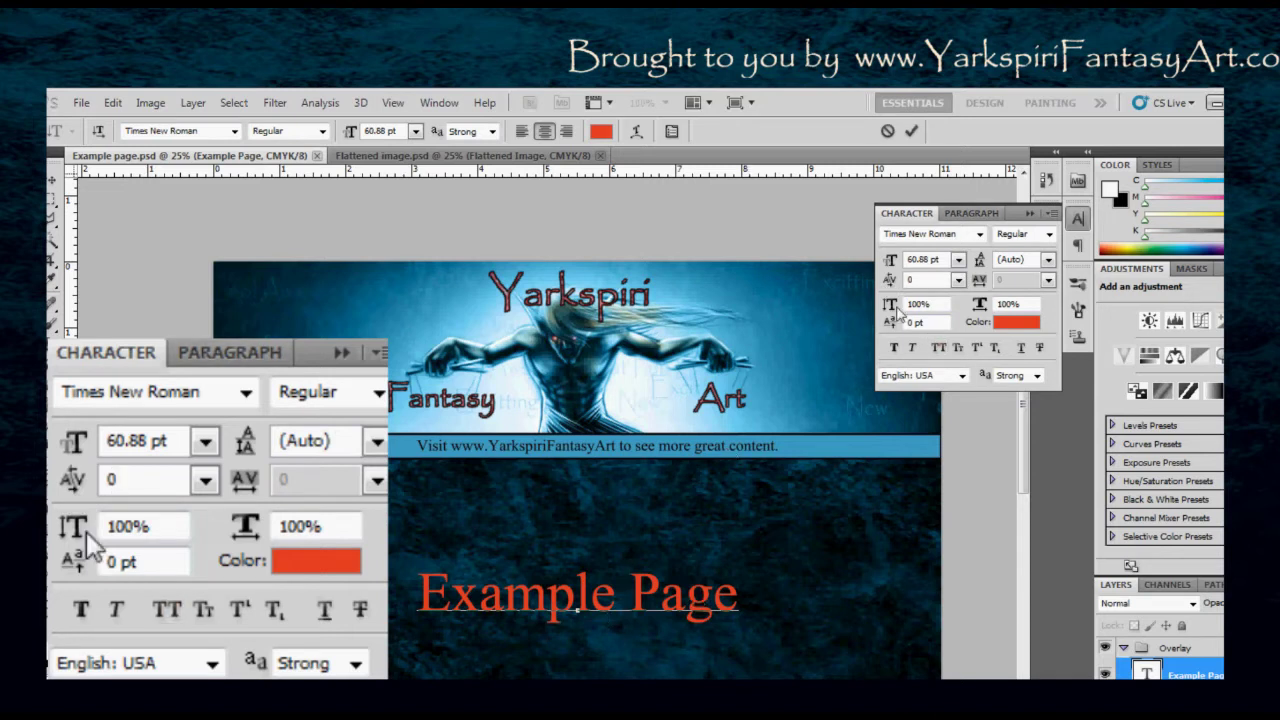
Try a kerning of 75 between the "P" and "a" of "Page", and reset the kerning to 0
left_click(661, 600)
left_click(958, 281)
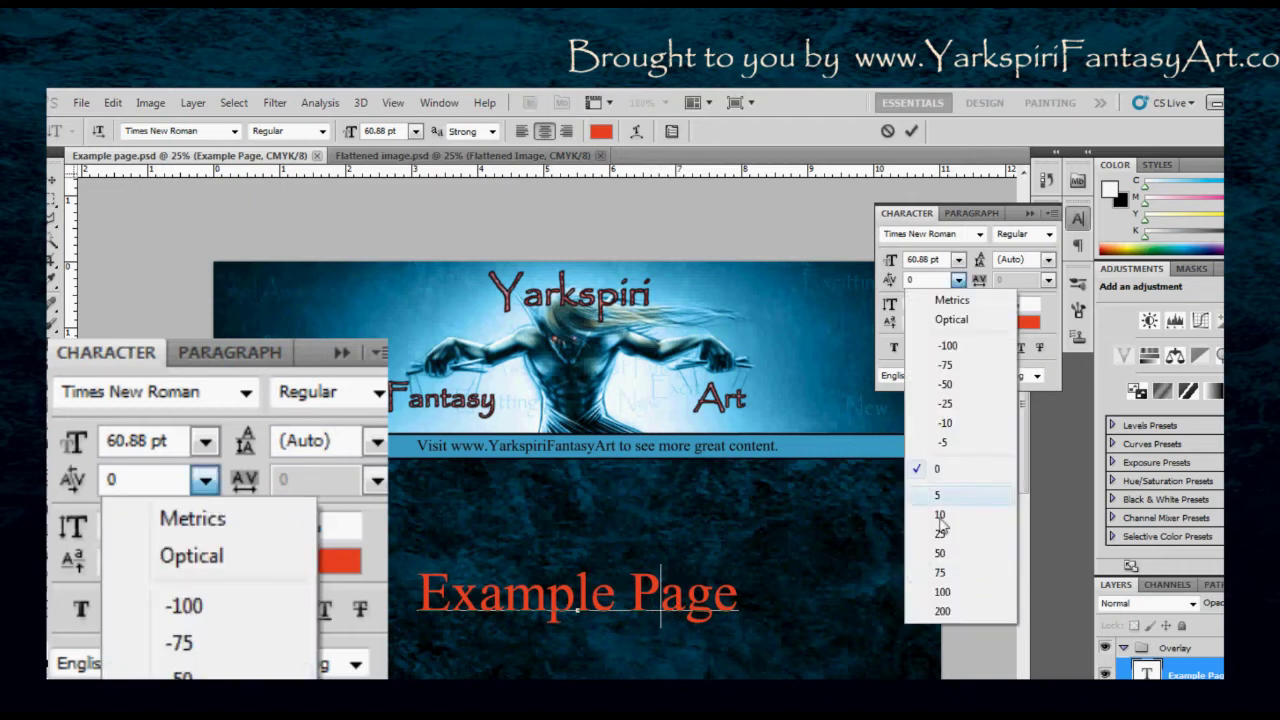
left_click(939, 572)
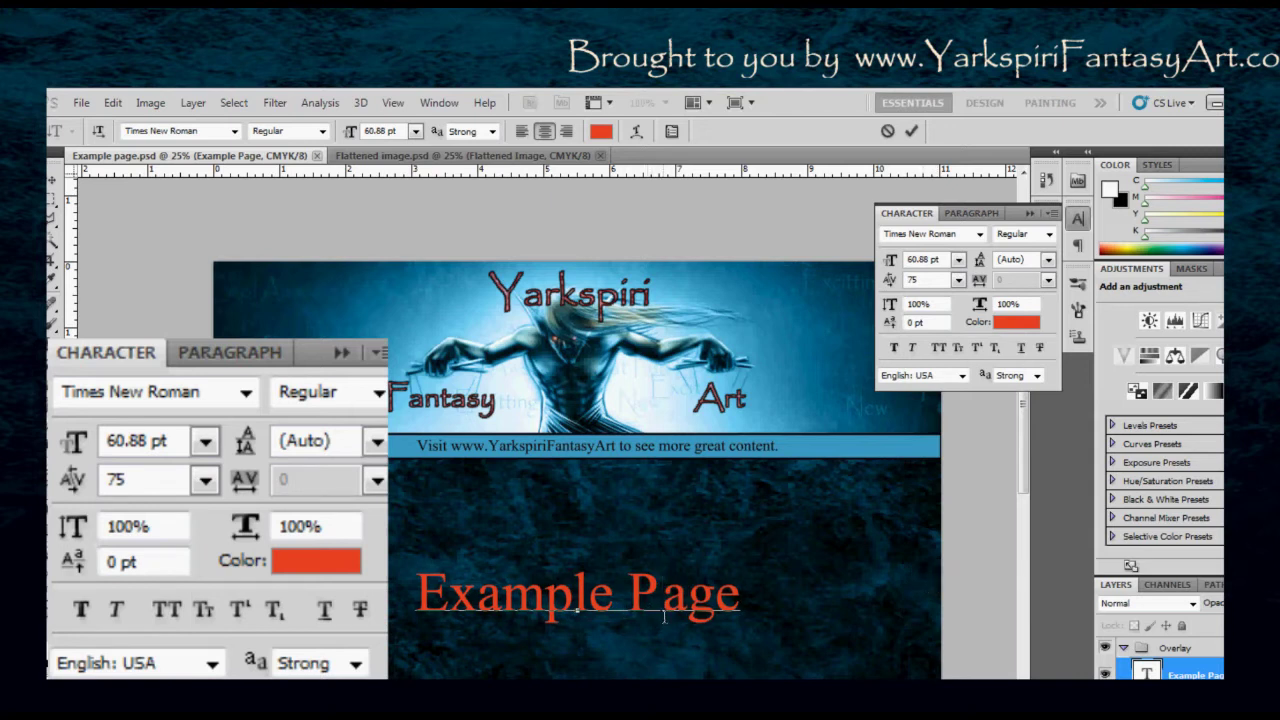
key("ctrl+shift+q")
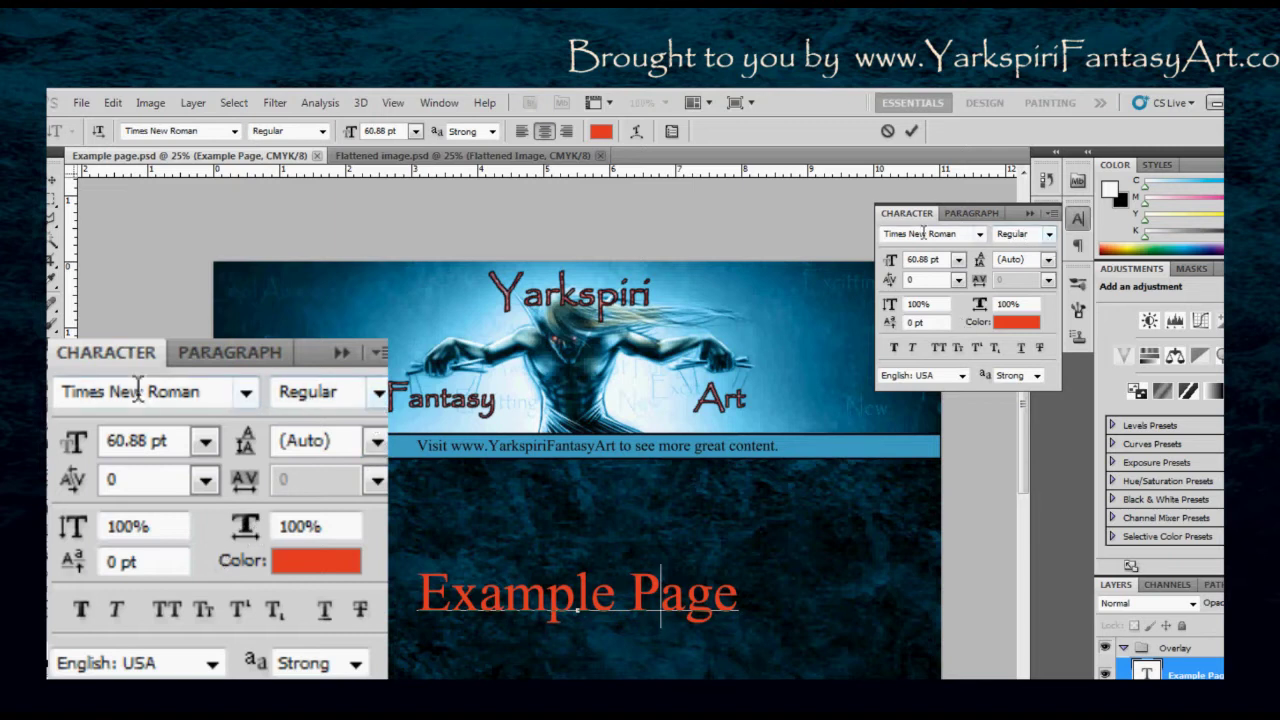
Check the available font styles and break the title onto two lines before "Page"
left_click(1050, 235)
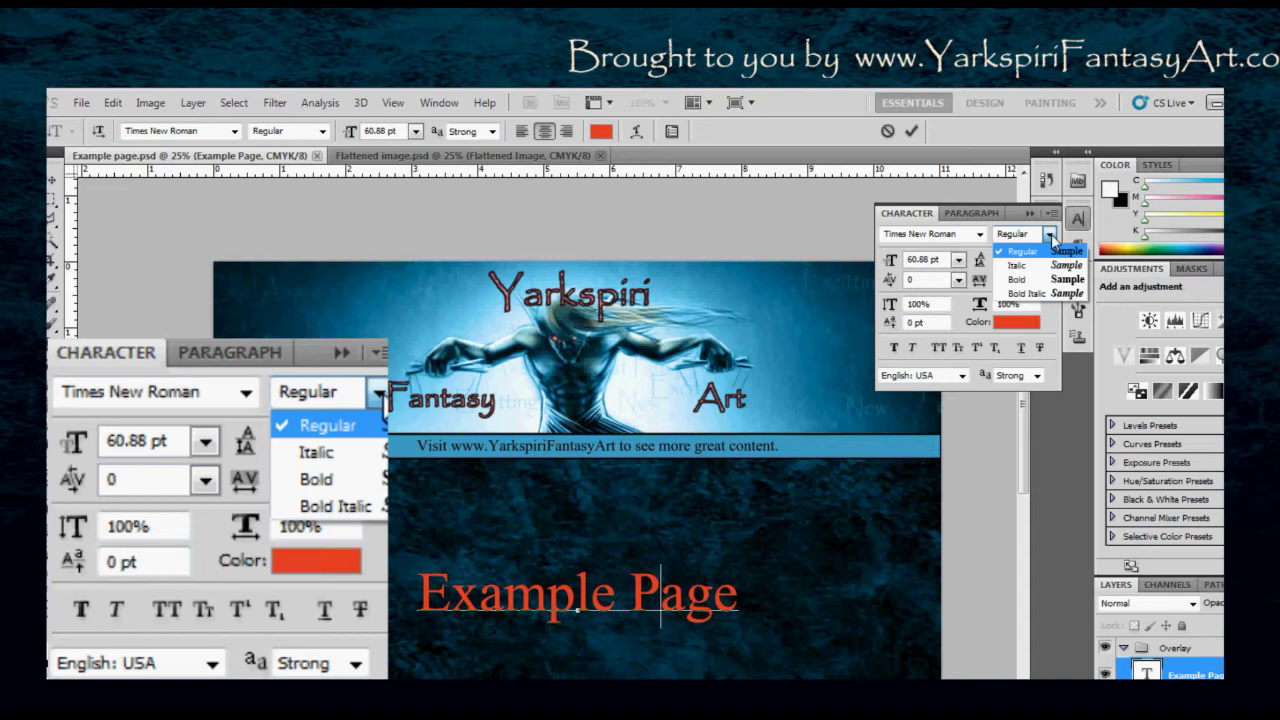
left_click(1051, 234)
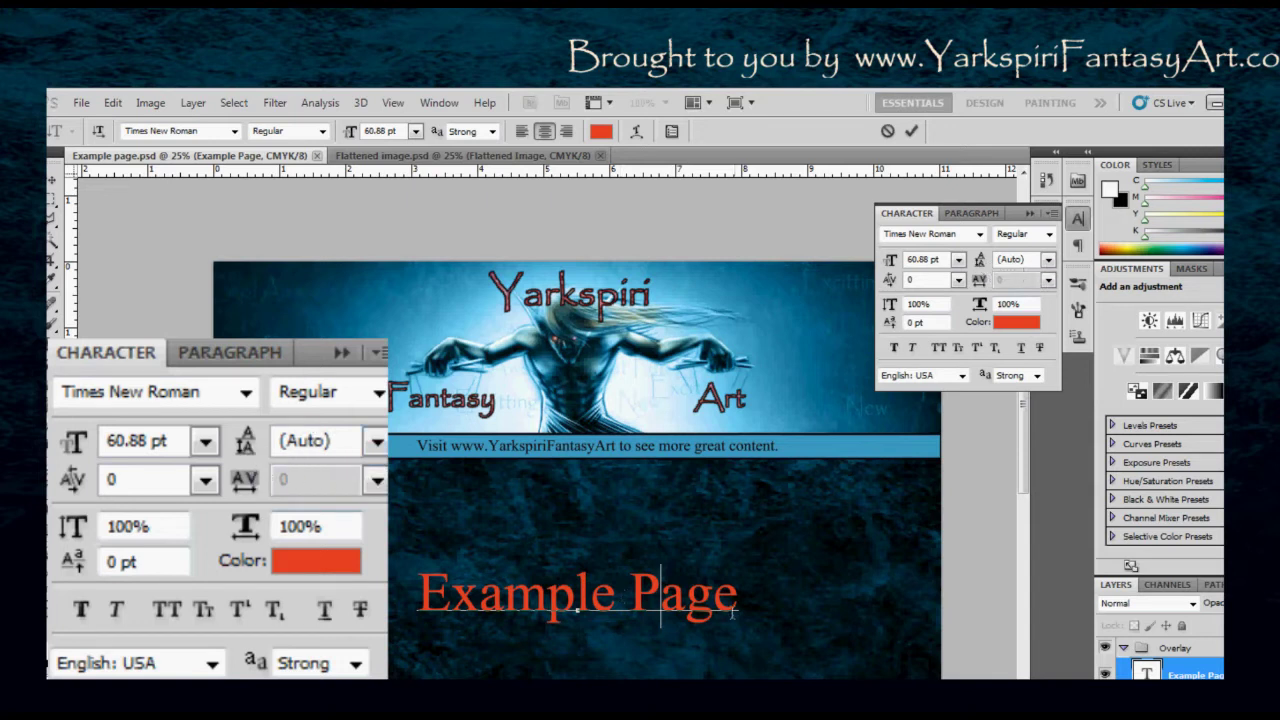
left_click(631, 598)
key("Return")
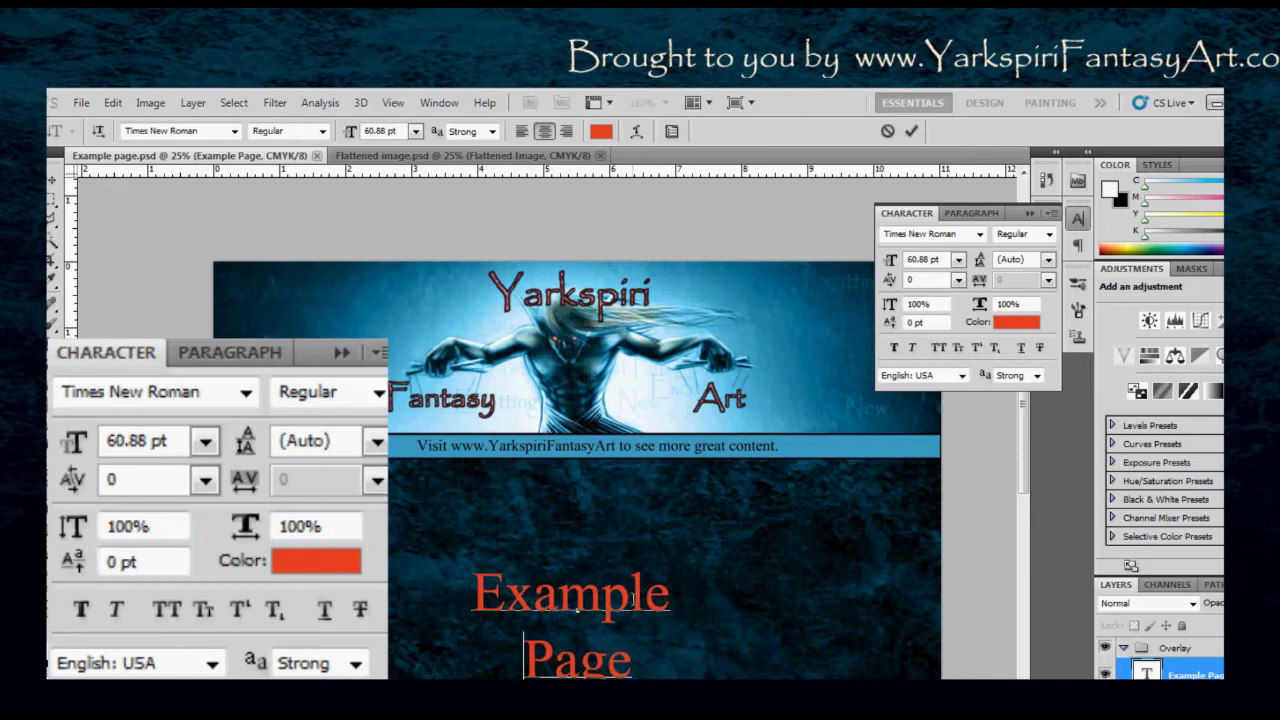
Try a leading of 85.04 pt on the whole two-line title and return the leading to Auto
key("ctrl+a")
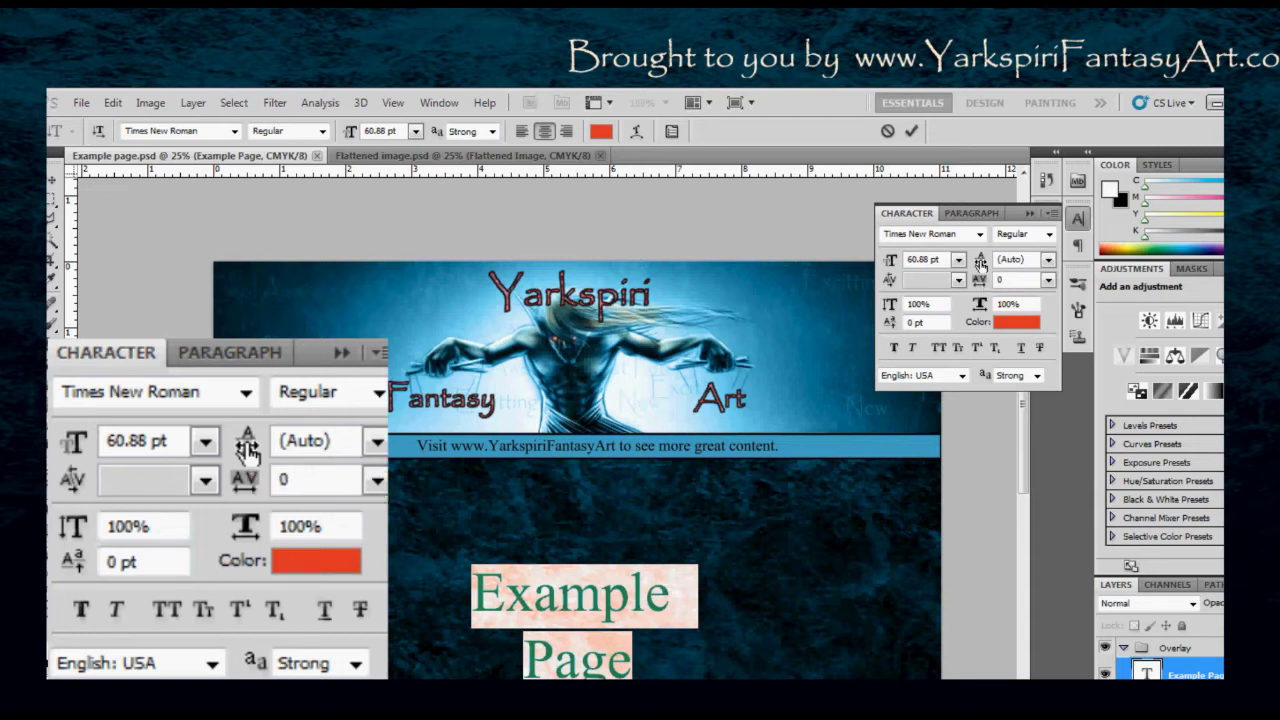
mouse_move(981, 262)
left_mouse_down()
mouse_move(977, 245)
mouse_move(980, 283)
mouse_move(1103, 283)
mouse_move(984, 265)
left_mouse_up()
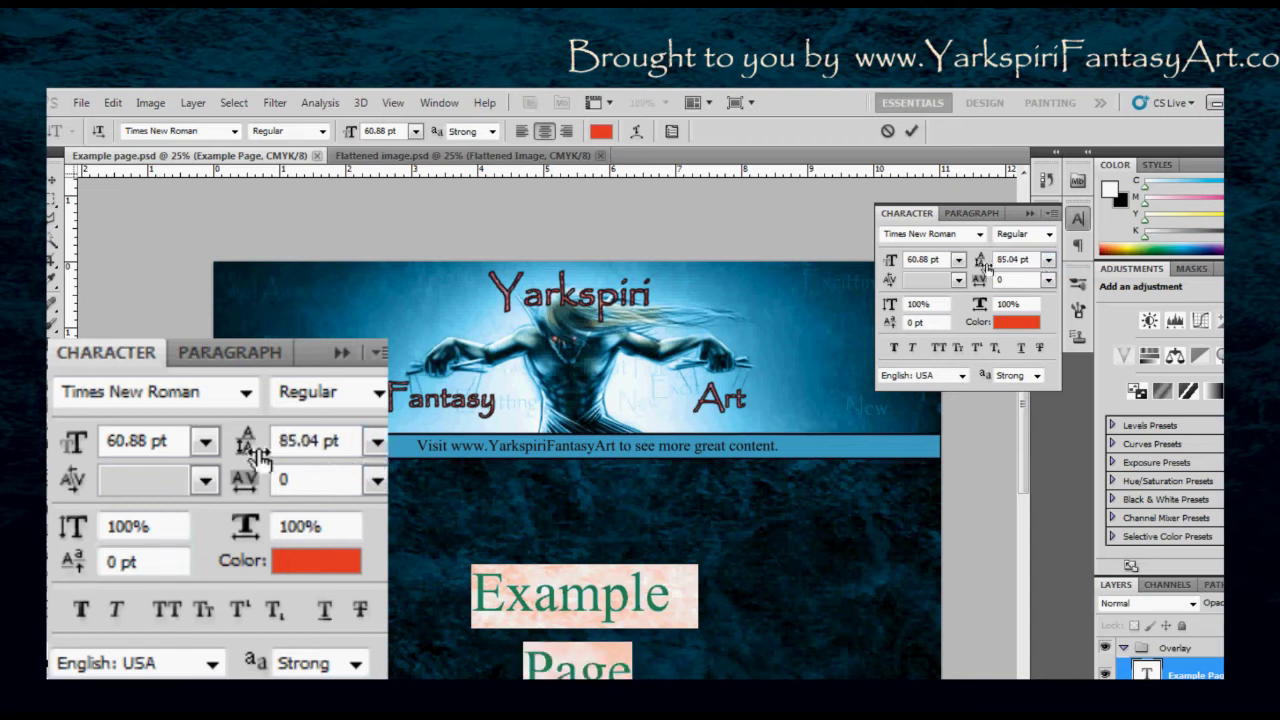
left_click(1049, 260)
left_click(1038, 282)
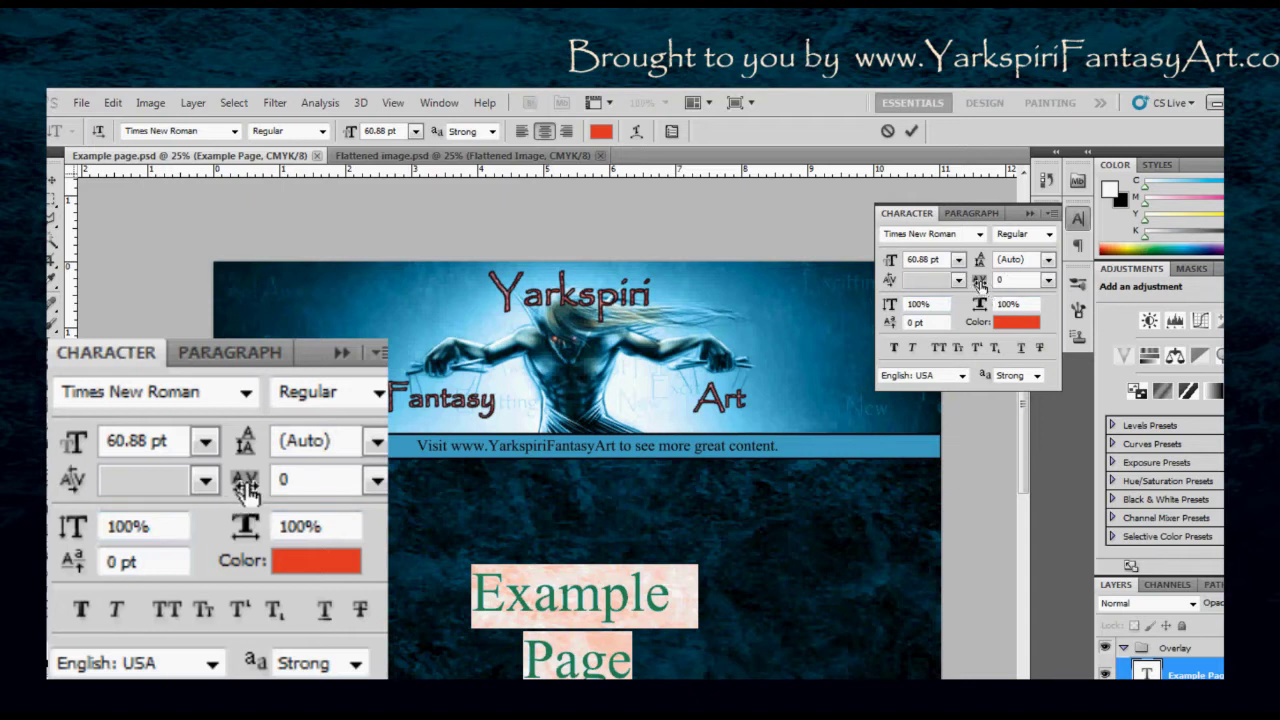
Try adjusting the tracking and vertical scale of the whole title, and undo the trial changes
mouse_move(980, 287)
left_mouse_down()
mouse_move(989, 247)
mouse_move(988, 285)
mouse_move(984, 272)
left_mouse_up()
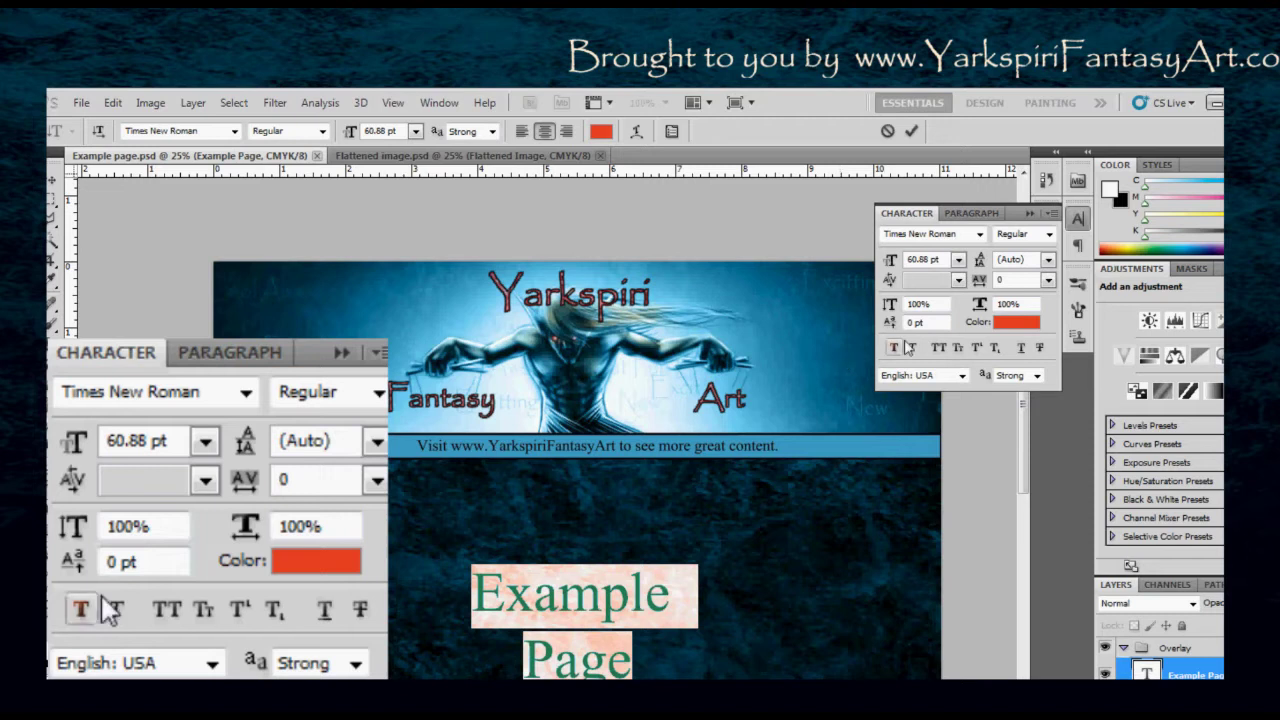
left_click_drag(977, 283, 984, 262)
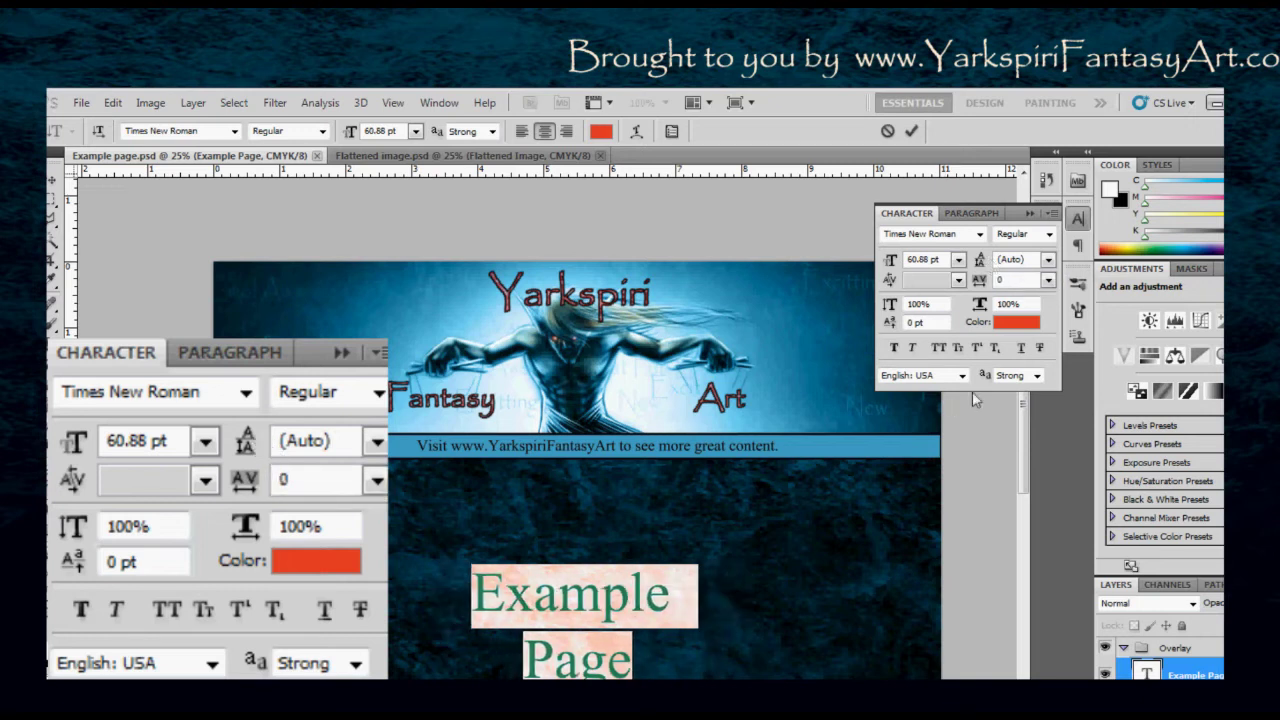
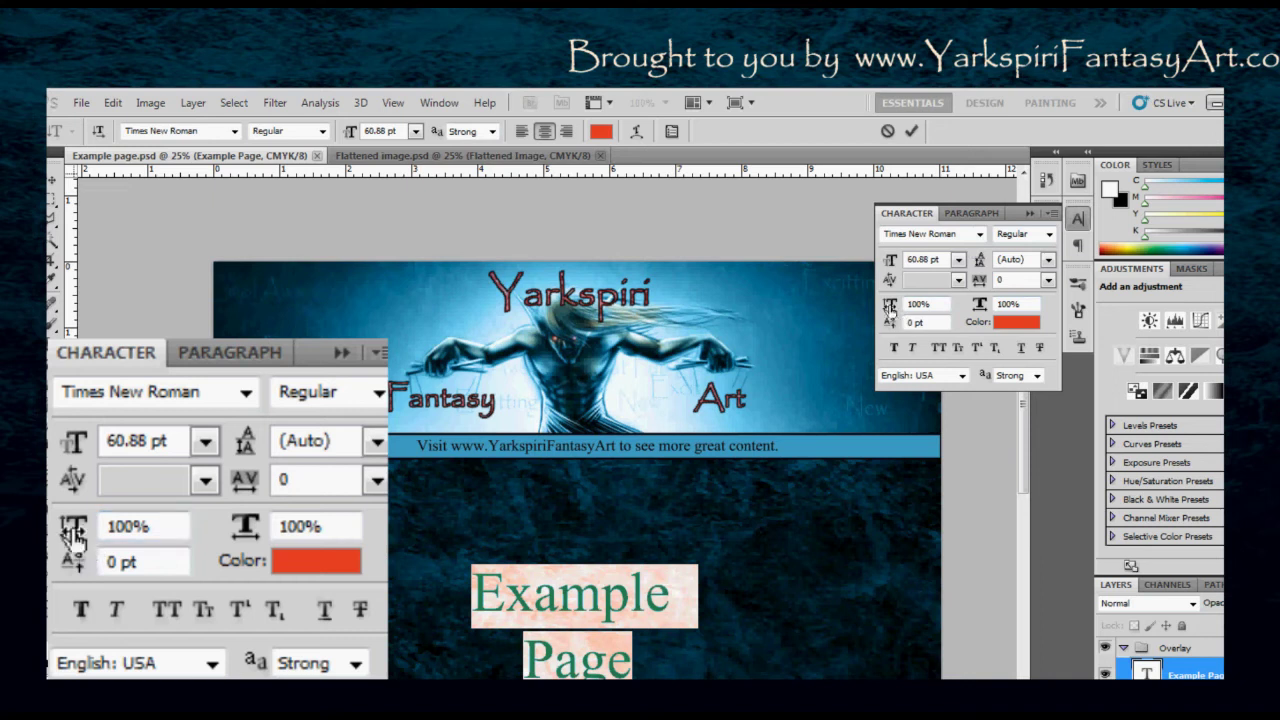
mouse_move(890, 307)
left_mouse_down()
mouse_move(876, 312)
mouse_move(924, 305)
mouse_move(882, 305)
left_mouse_up()
key("ctrl+z")
key("ctrl+z")
key("ctrl+z")
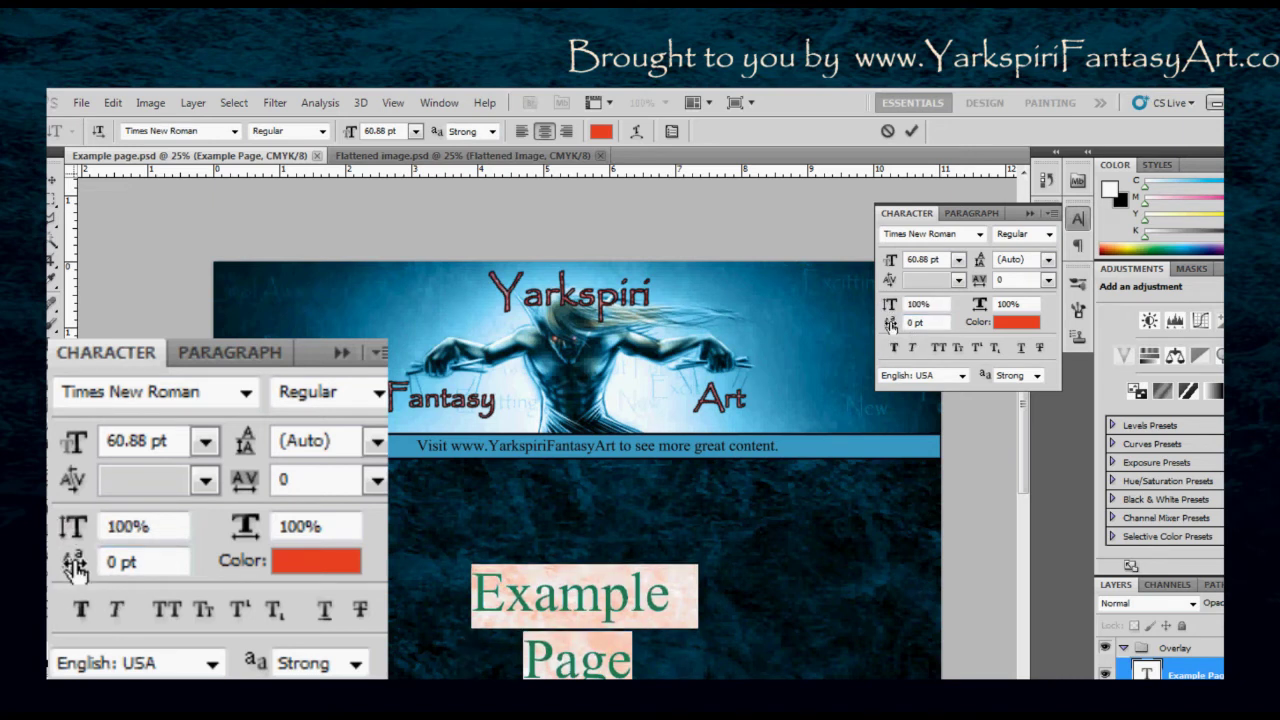
key("ctrl+z")
key("ctrl+z")
key("ctrl+z")
key("ctrl+z")
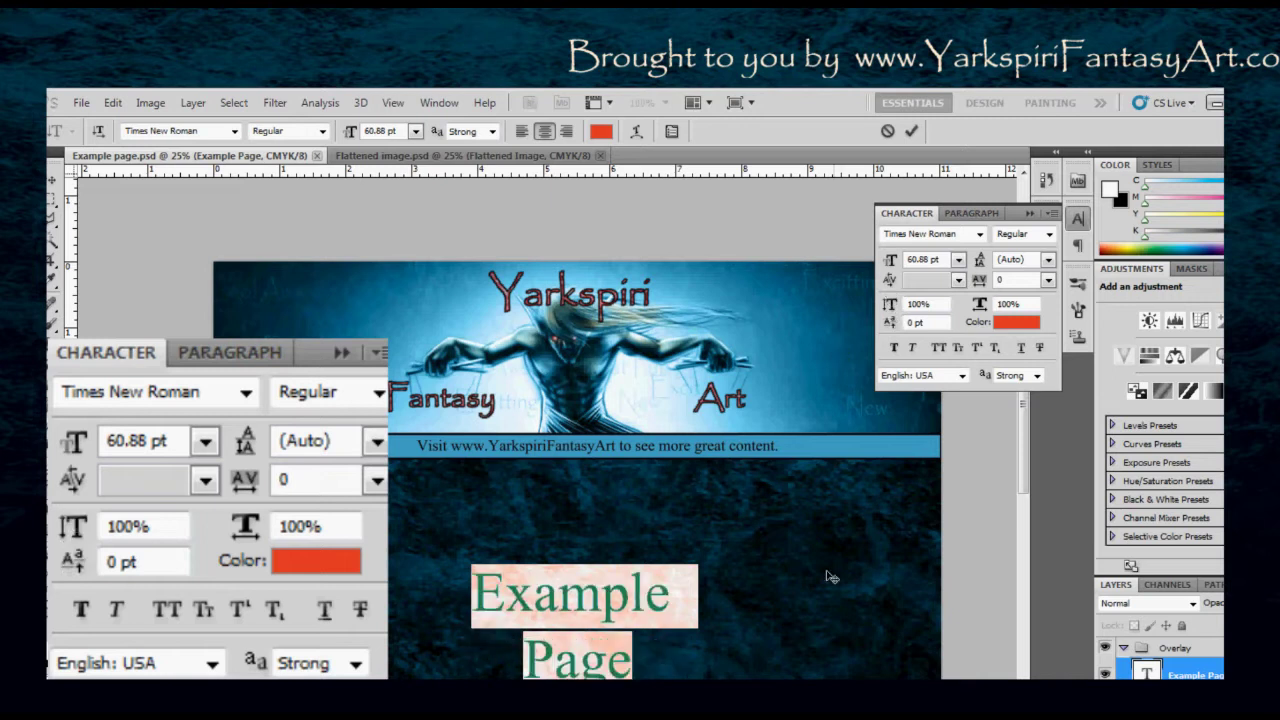
key("ctrl+z")
key("ctrl+z")
Try lowering only the letter "x" in "Example" with a baseline shift of -13 pt, and undo the shift
left_click(506, 595)
left_click_drag(506, 595, 533, 595)
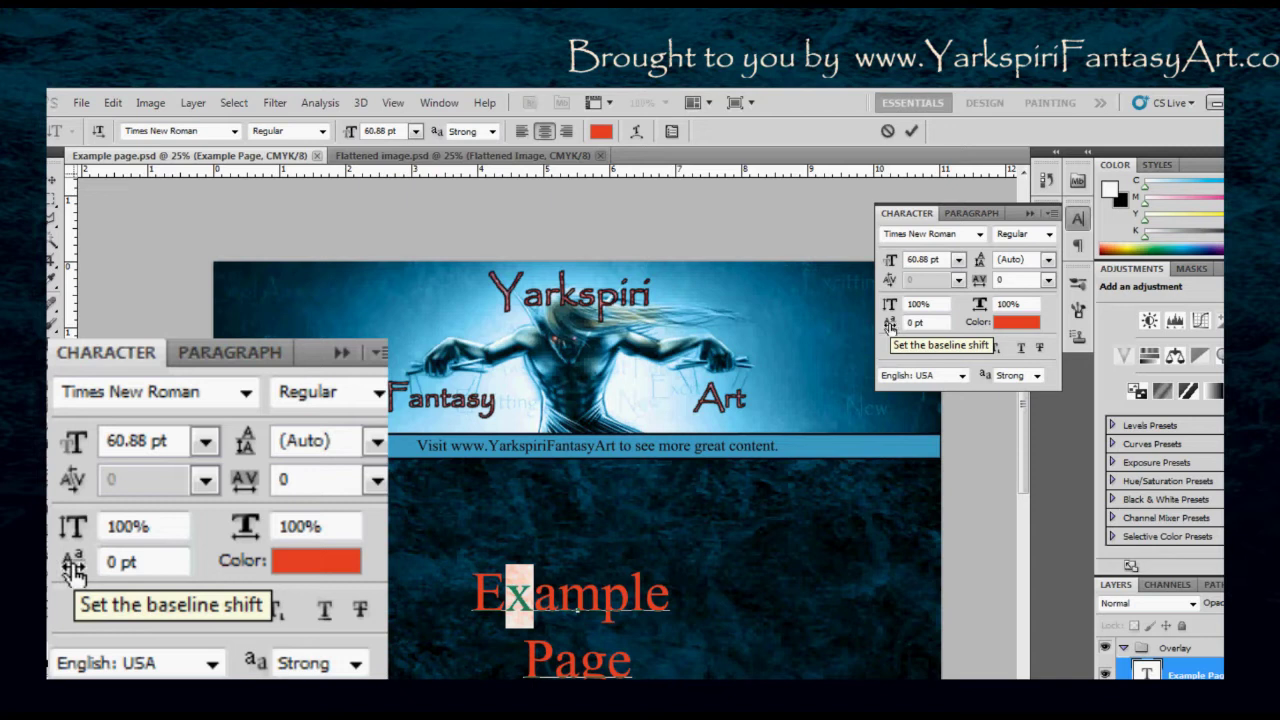
left_click_drag(73, 570, 55, 643)
left_click_drag(877, 366, 878, 340)
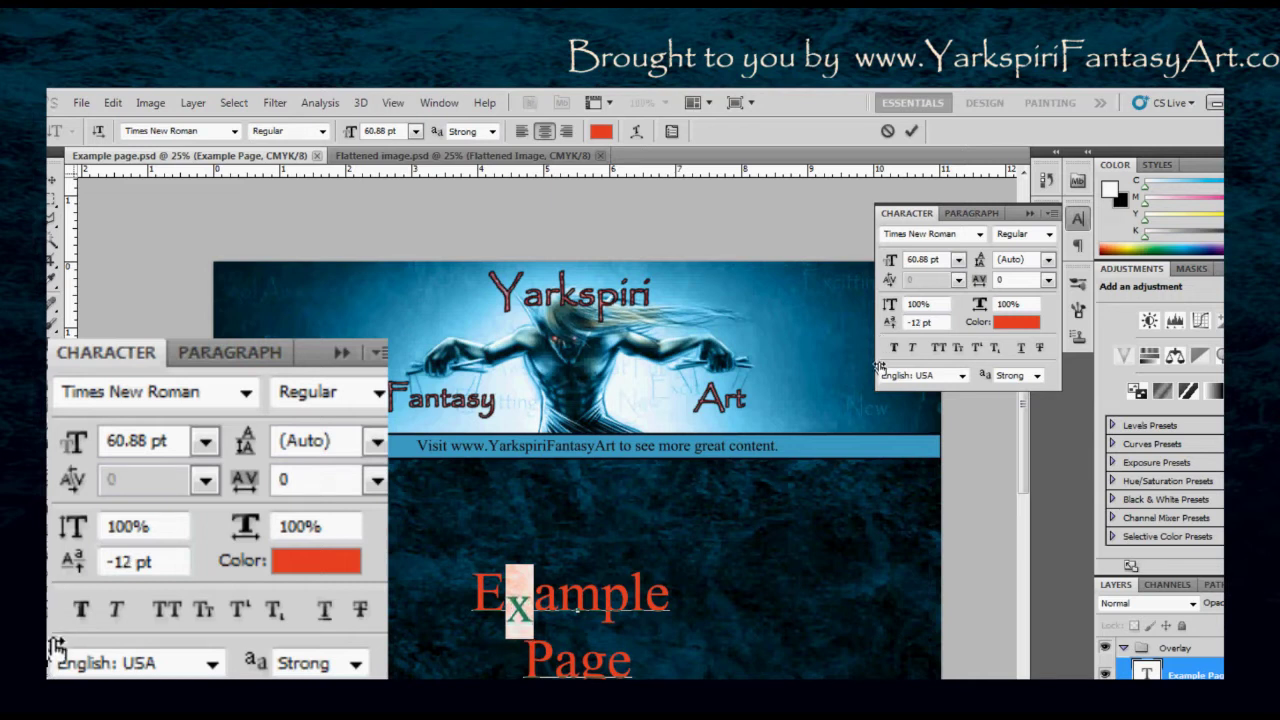
left_click_drag(878, 366, 878, 352)
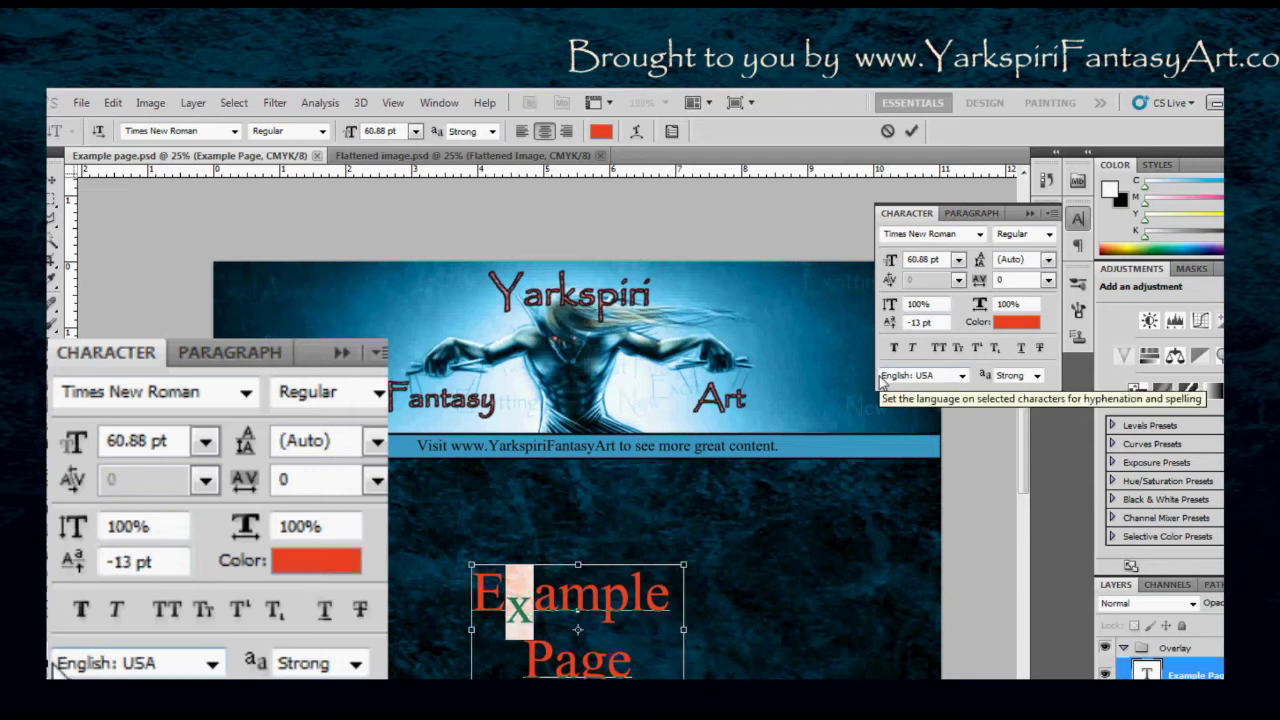
key("ctrl+z")
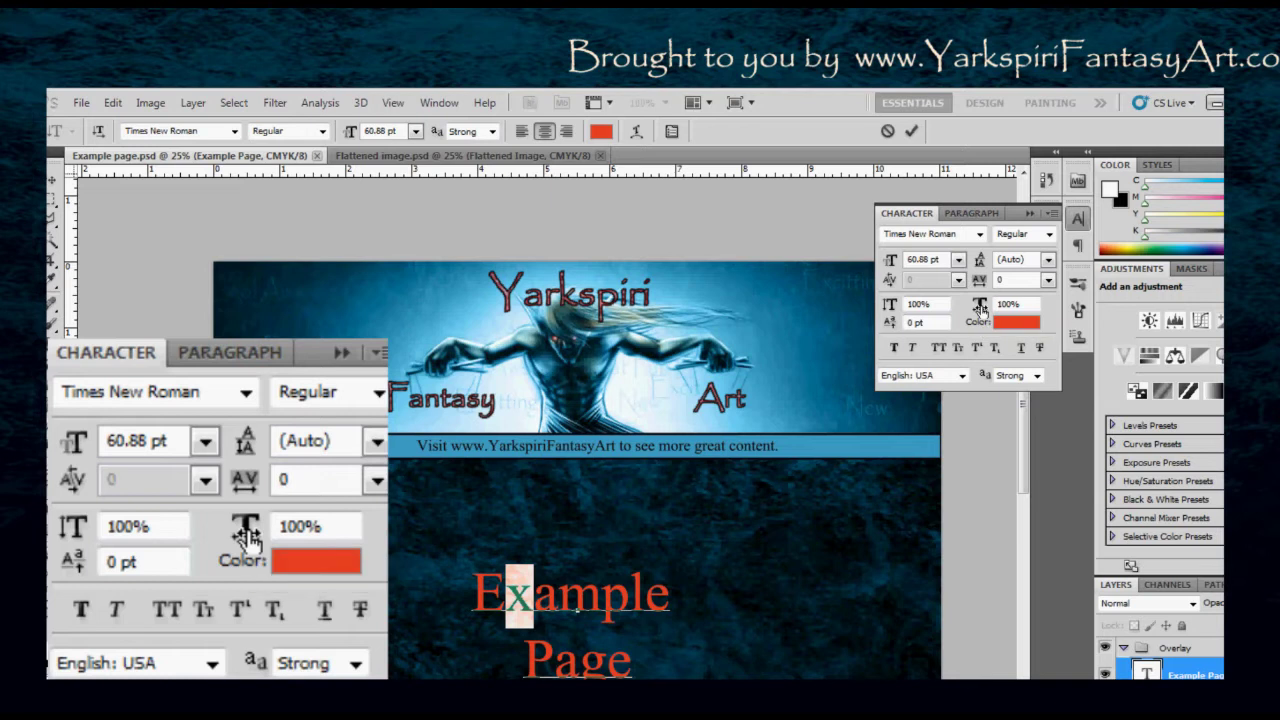
Try a horizontal scale of 122% on the whole title and reset it to 100%
key("ctrl+a")
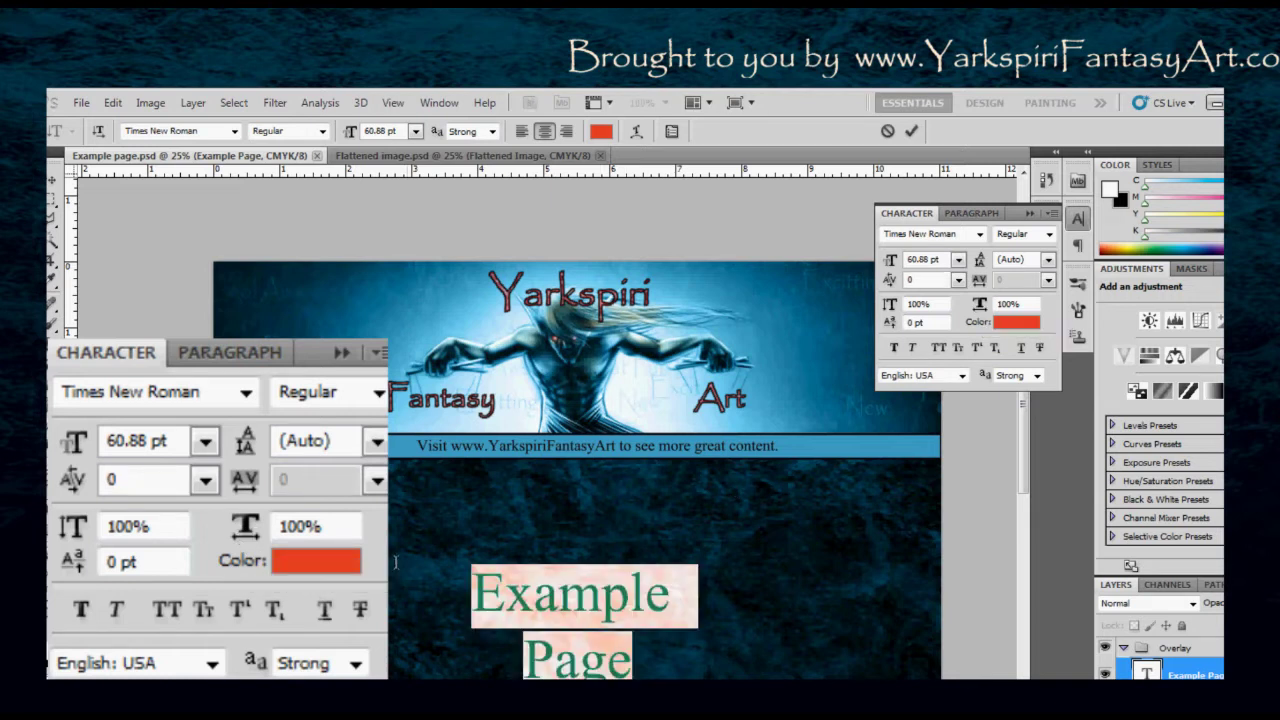
left_click_drag(978, 305, 998, 322)
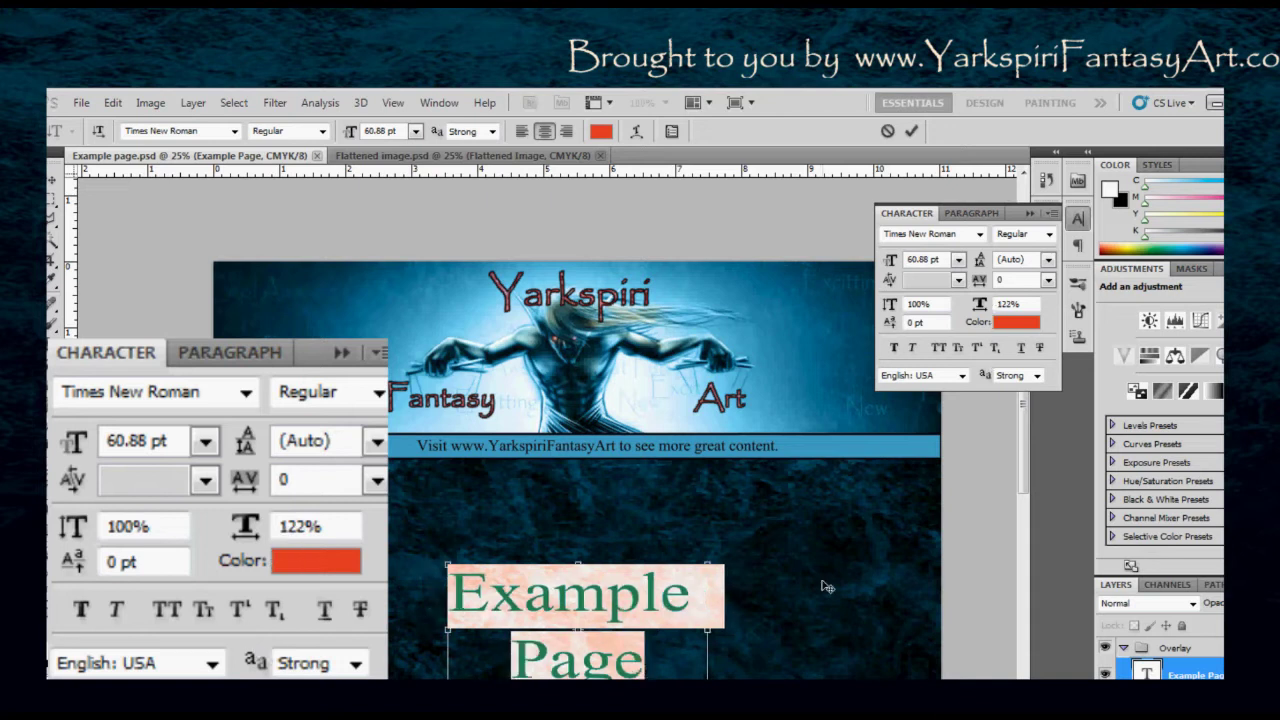
key("ctrl+shift+x")
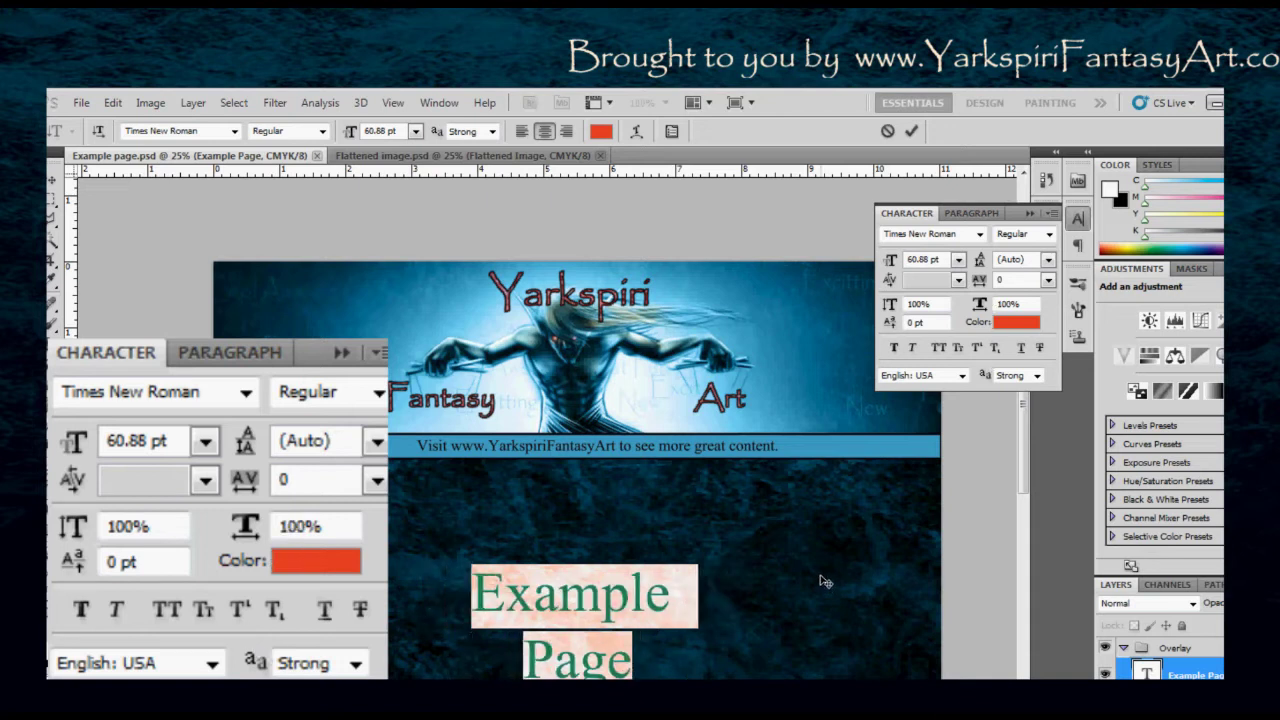
Try recoloring the whole title to dark brown 4d322d and dark violet 352d4d, and cancel the color change
left_click(1020, 323)
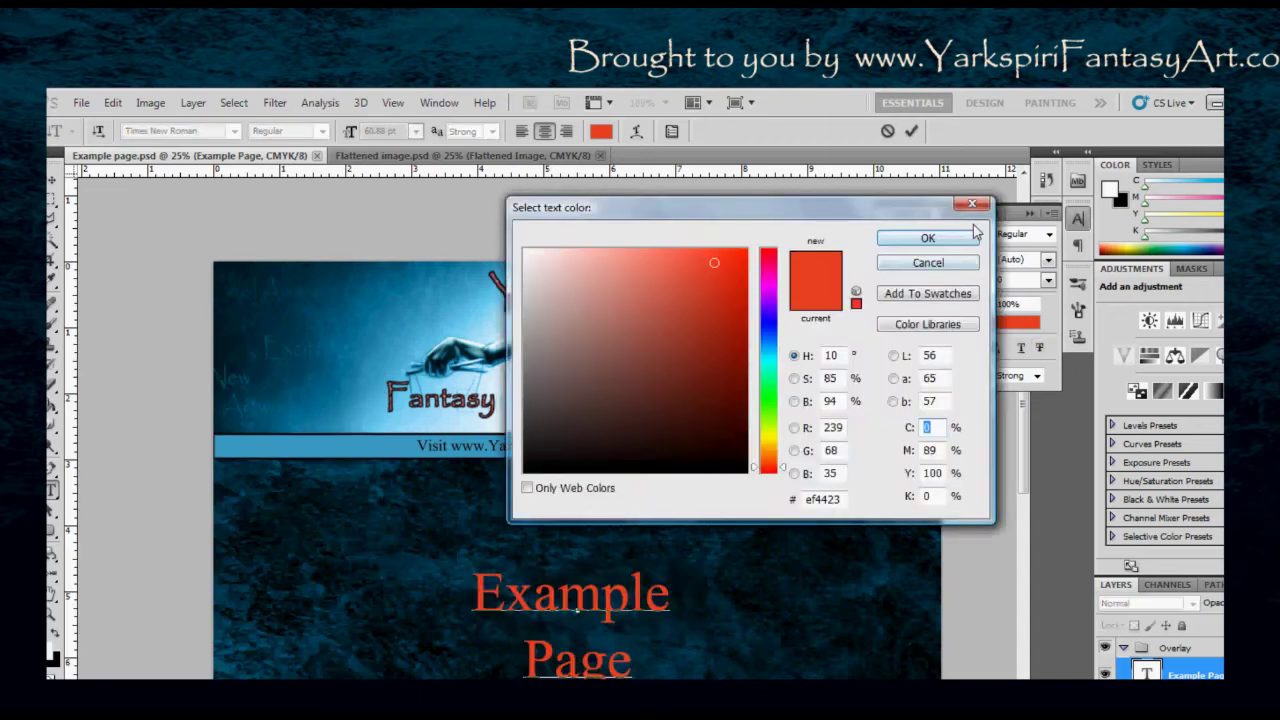
left_click(970, 237)
left_click(1012, 323)
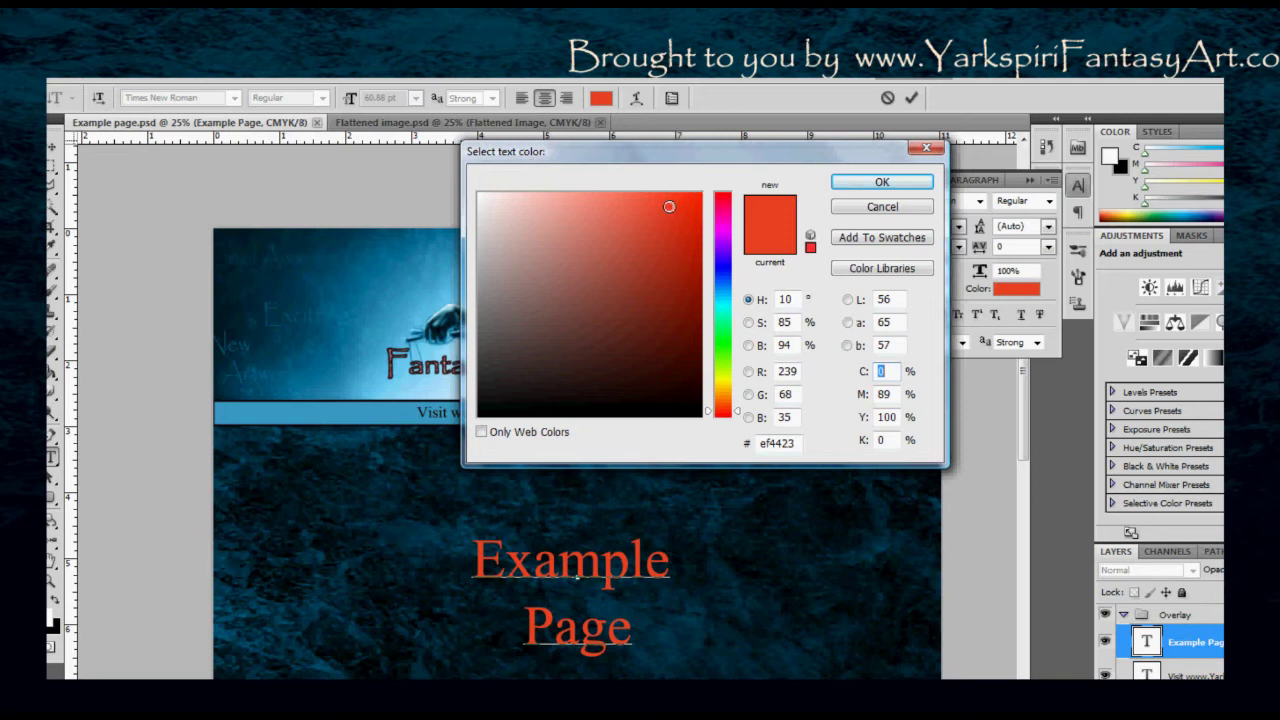
mouse_move(667, 210)
left_mouse_down()
mouse_move(623, 237)
mouse_move(663, 206)
mouse_move(570, 349)
left_mouse_up()
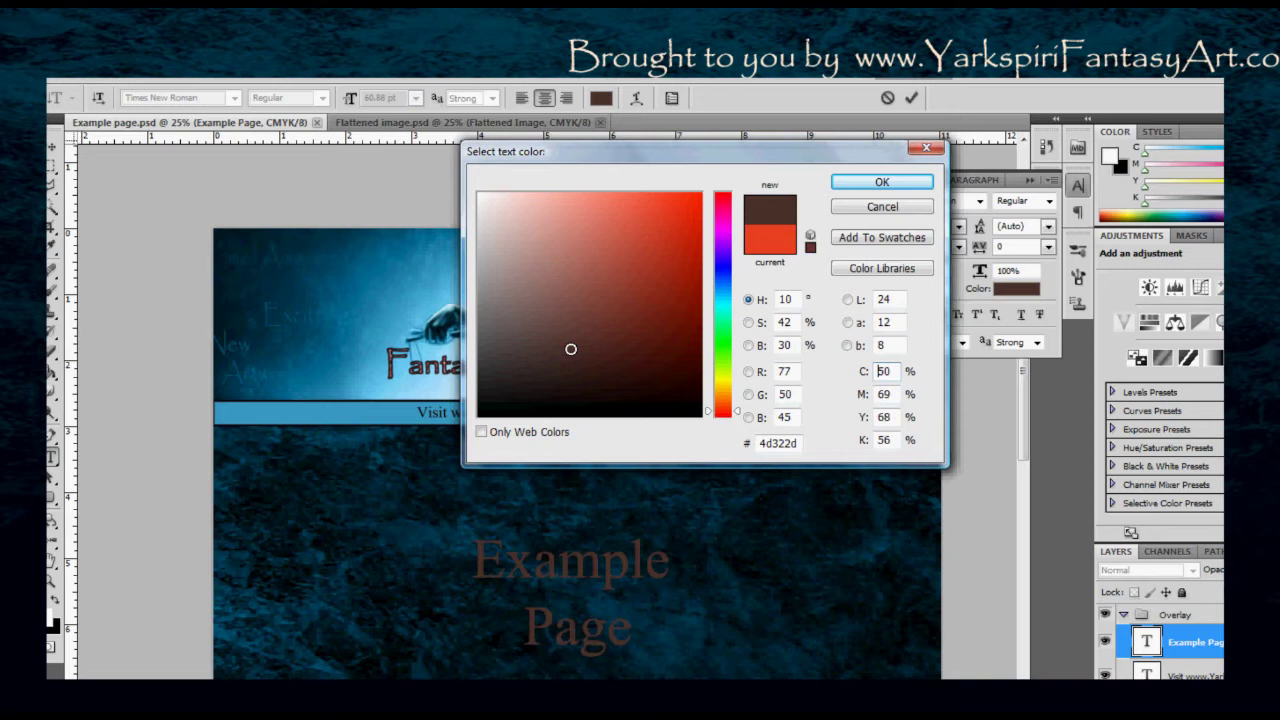
left_click_drag(713, 418, 700, 264)
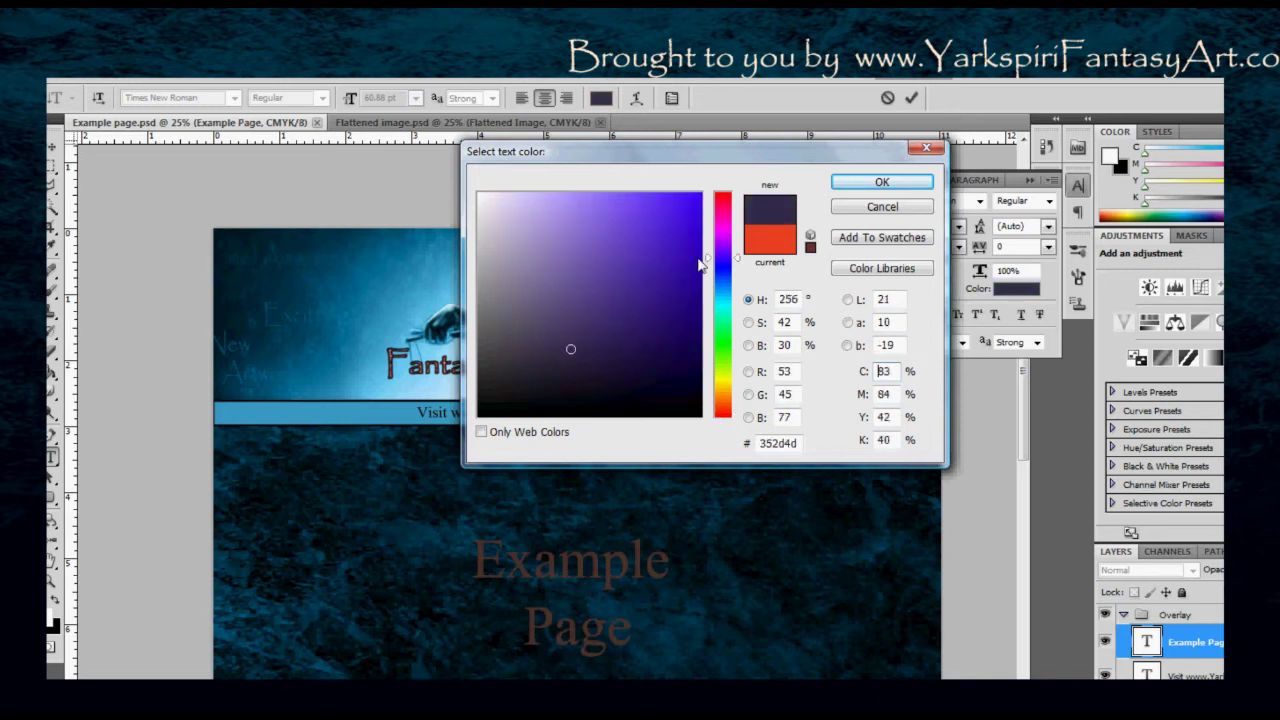
left_click(871, 208)
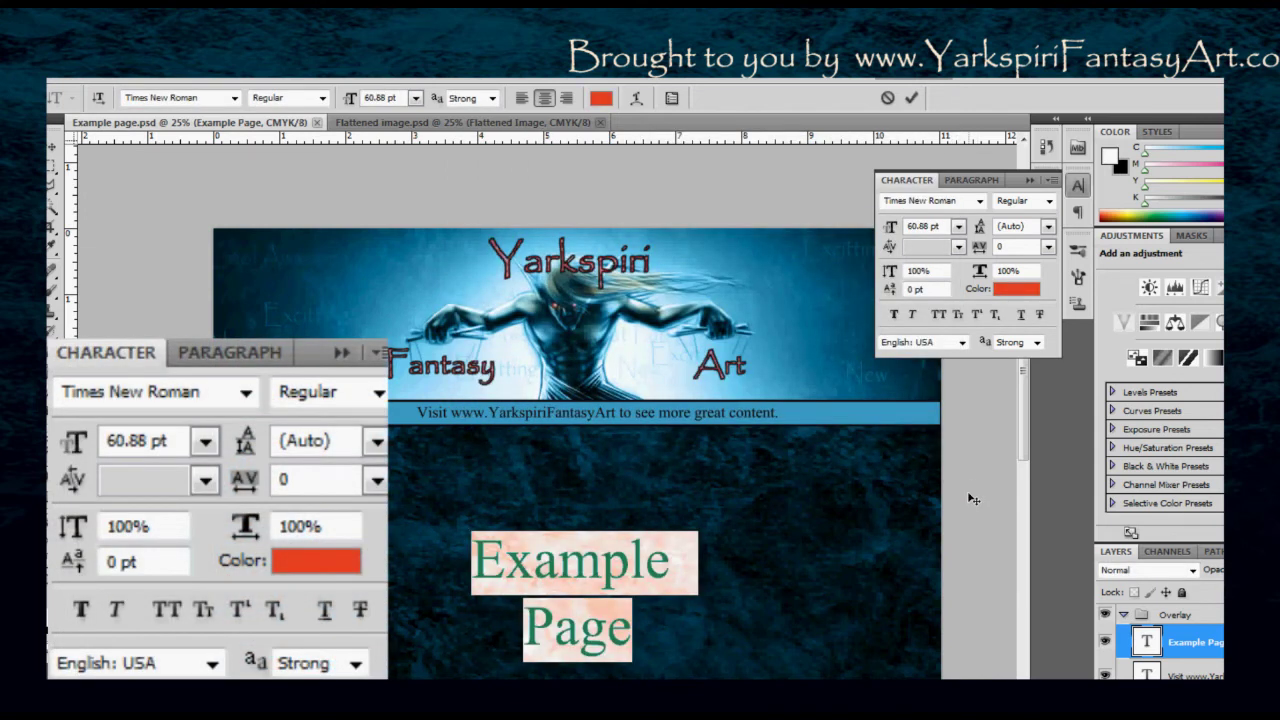
Try faux bold and faux italic on the word "Page", turning each style off again
left_click(671, 567)
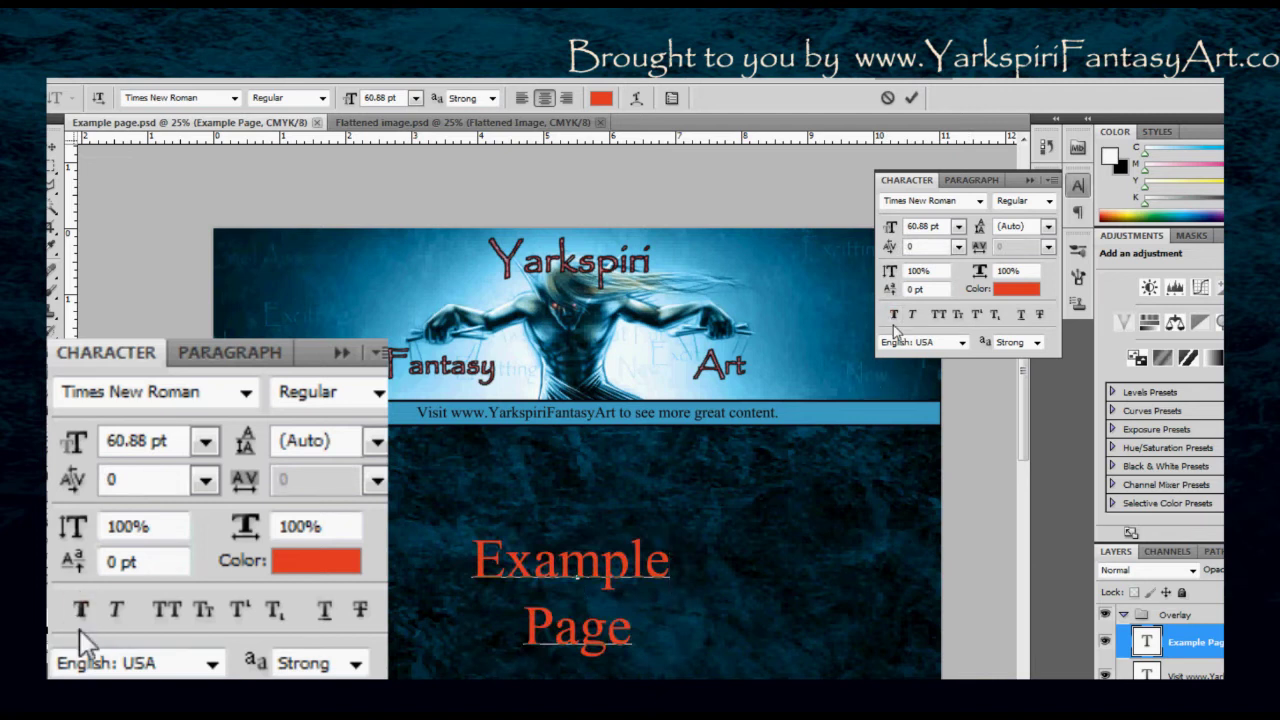
double_click(675, 546)
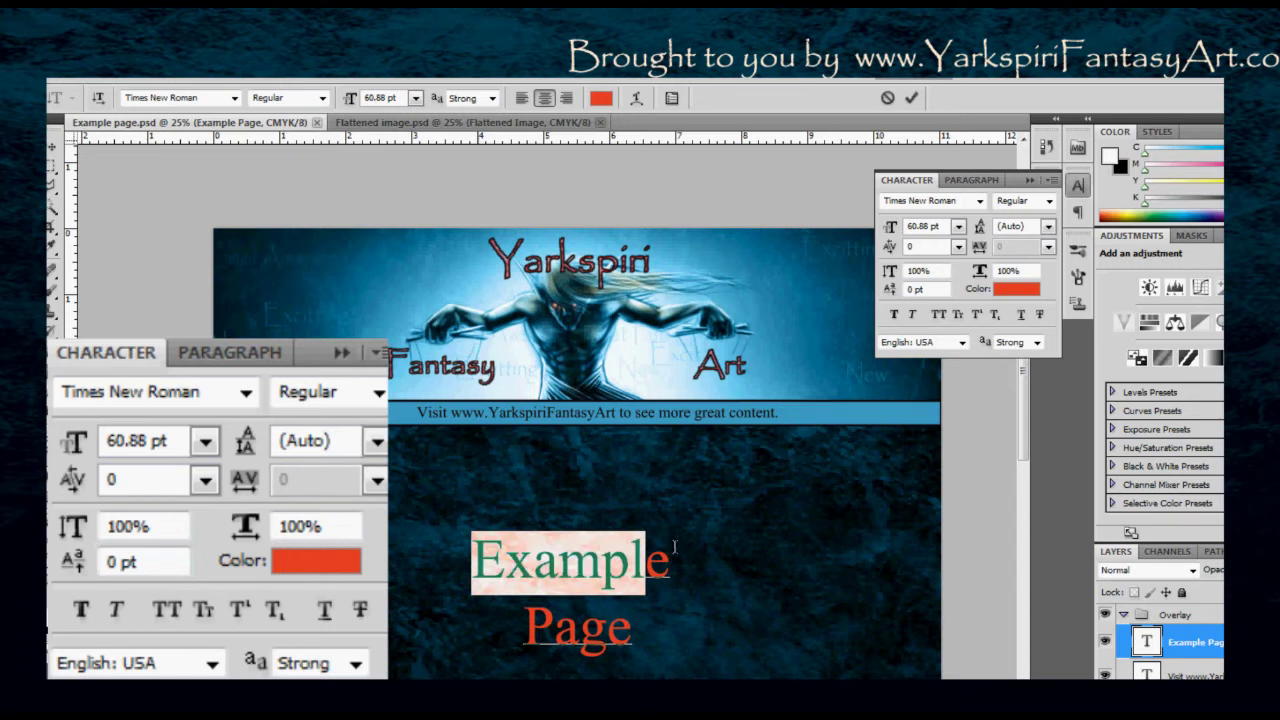
left_click_drag(632, 640, 523, 640)
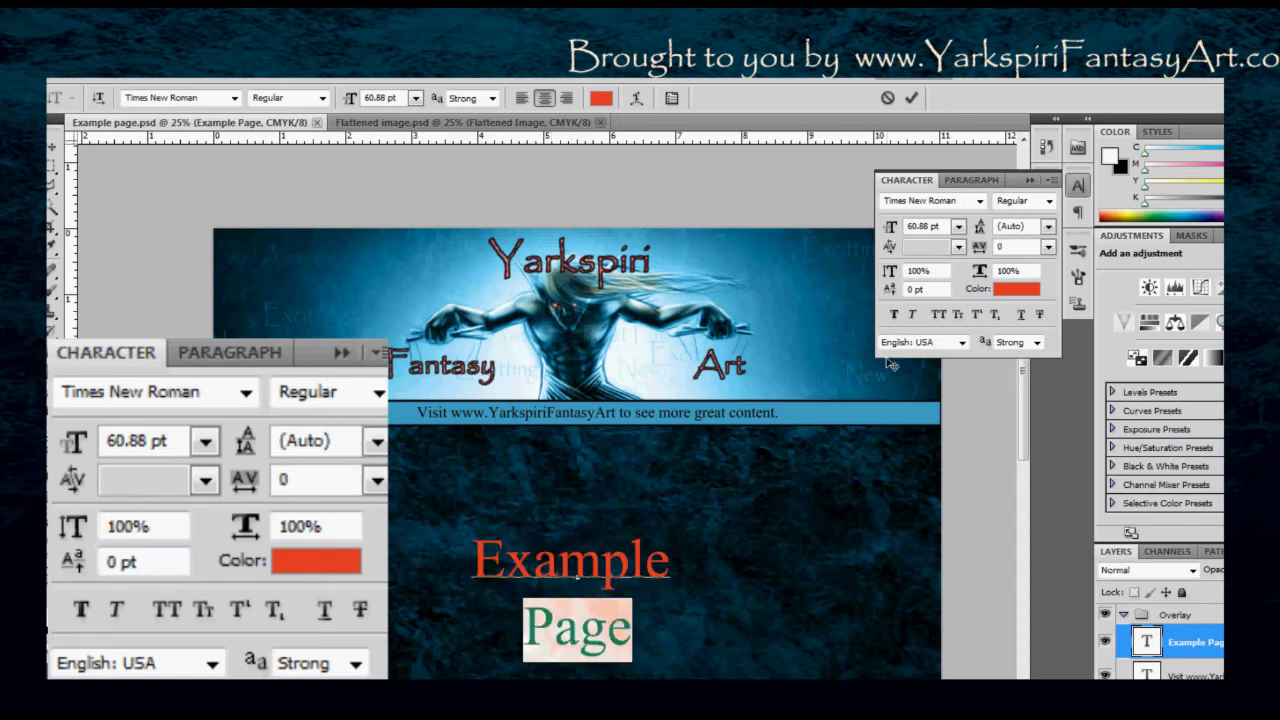
left_click(82, 612)
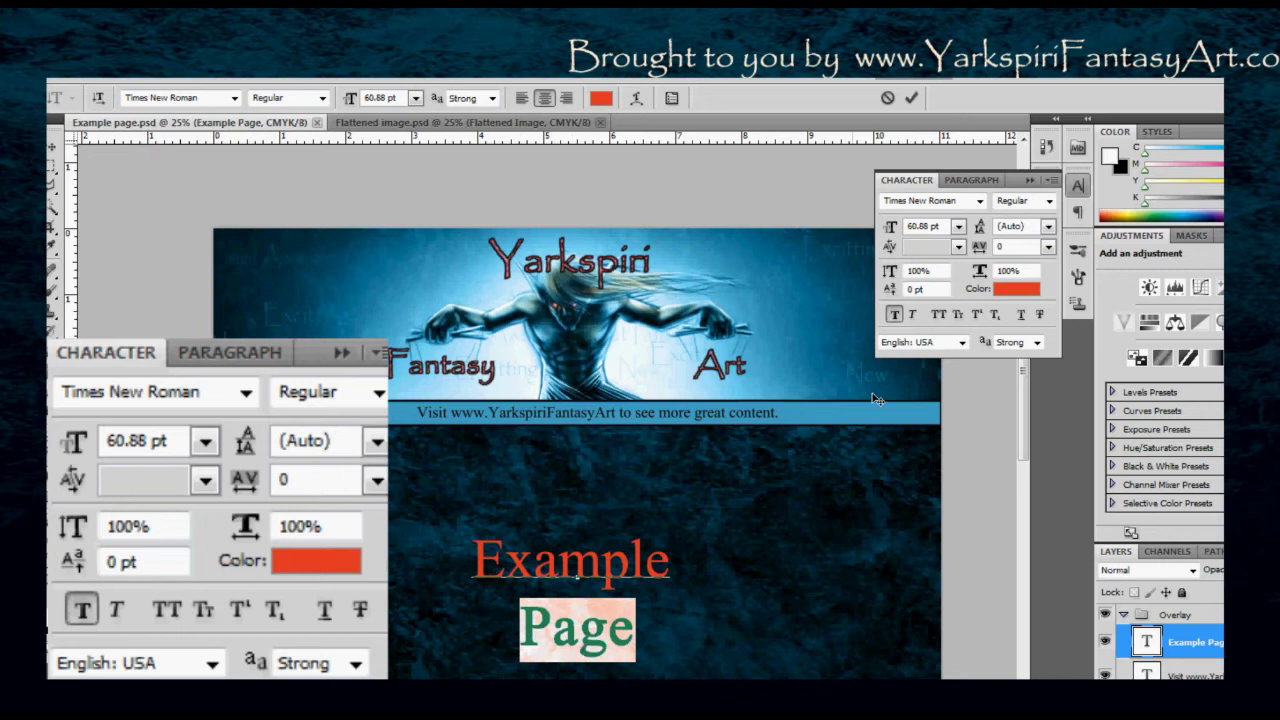
left_click(894, 315)
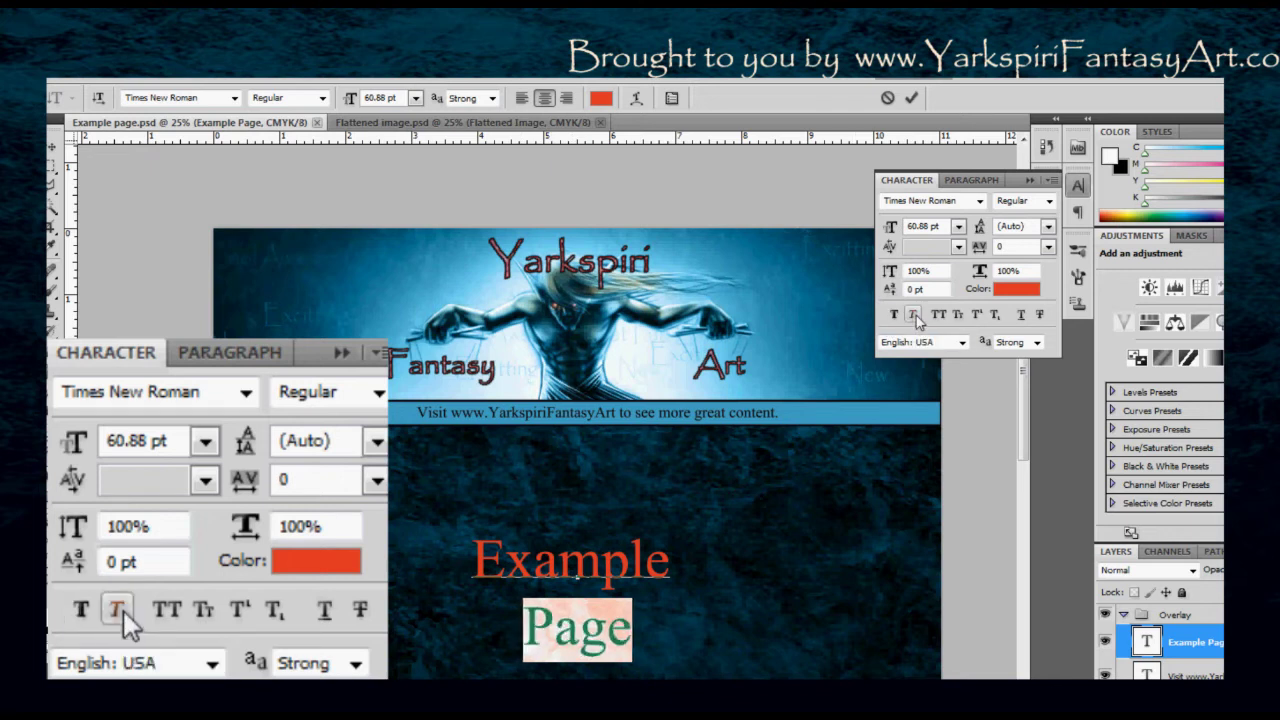
left_click(914, 316)
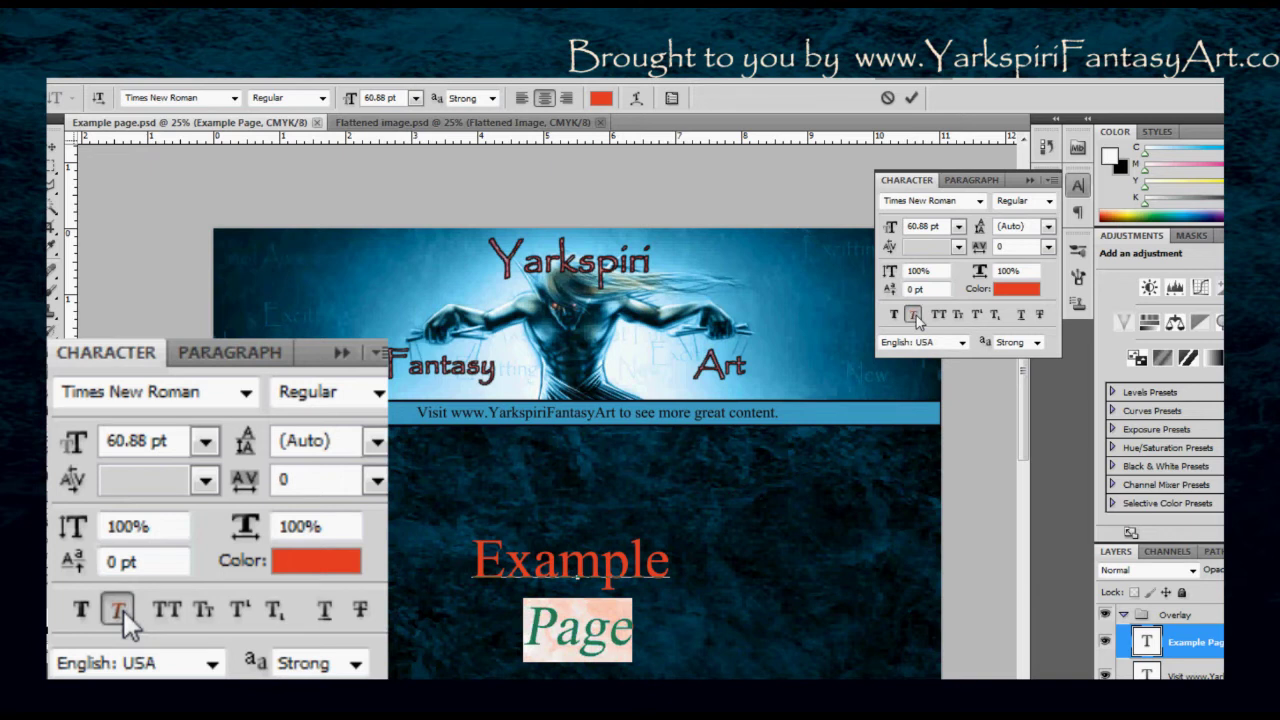
left_click(914, 316)
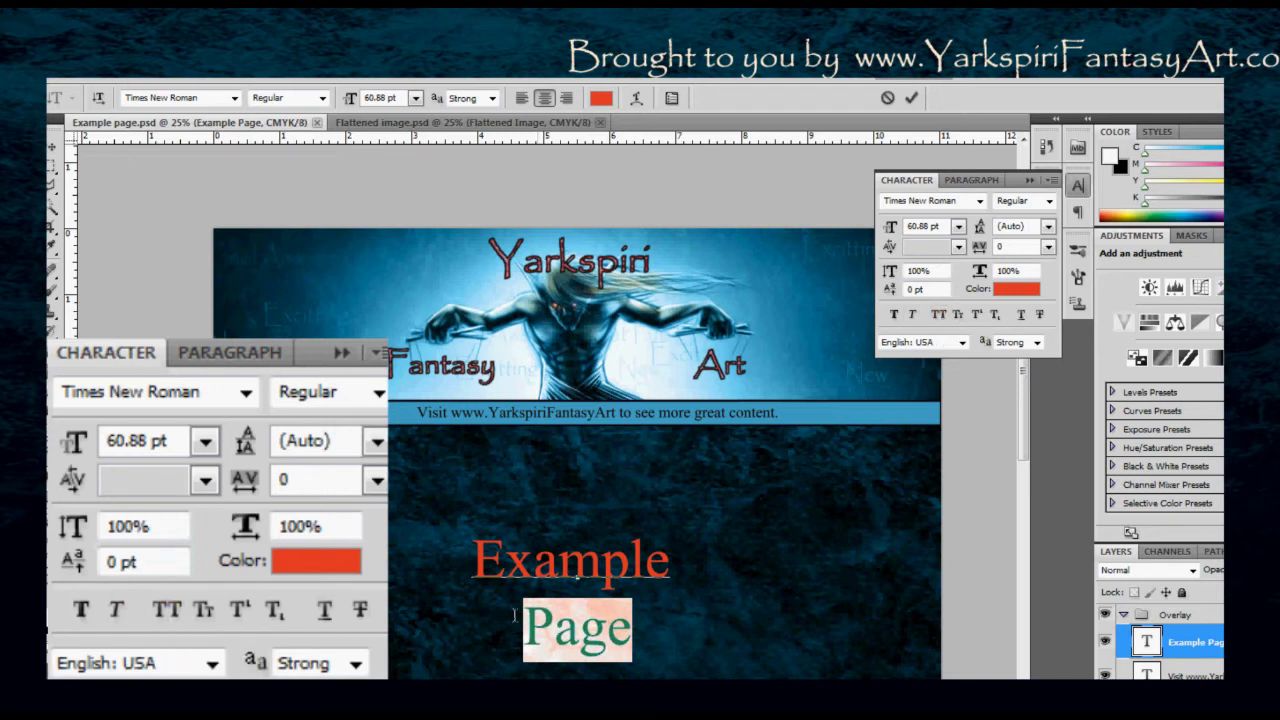
Try all caps and small caps on the word "Page", turning each off again
left_click(940, 316)
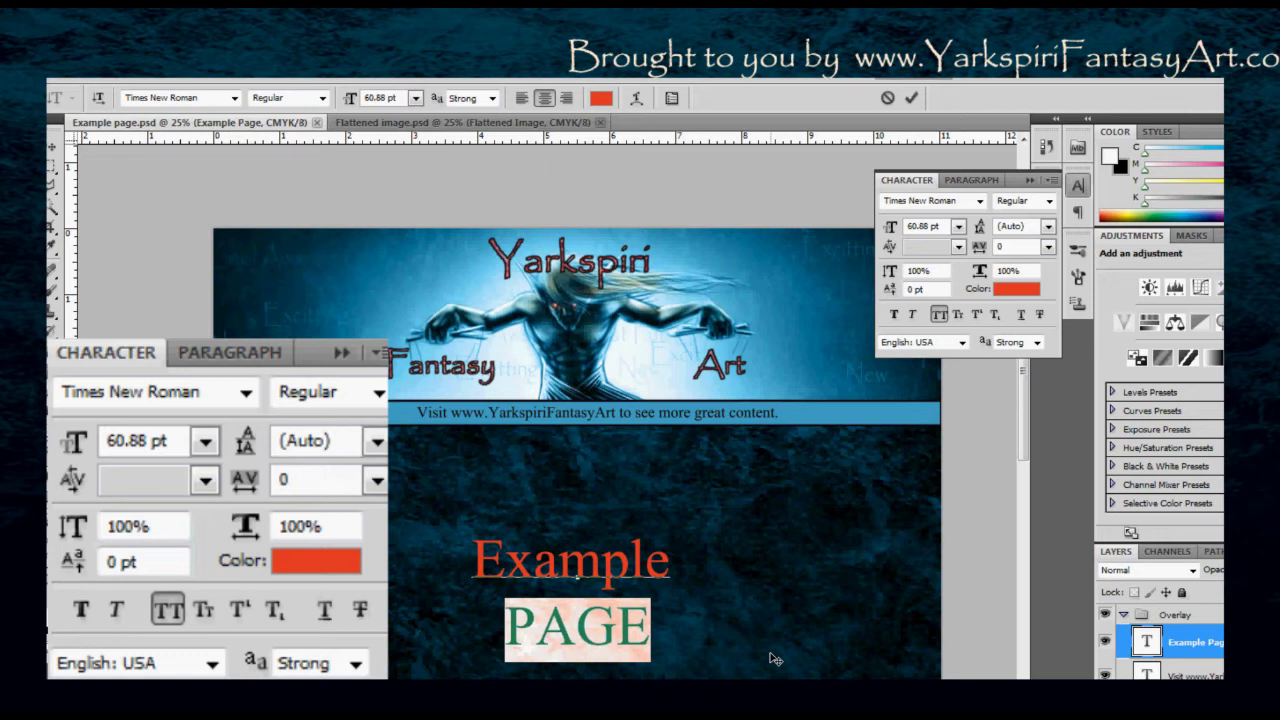
key("ctrl+shift+k")
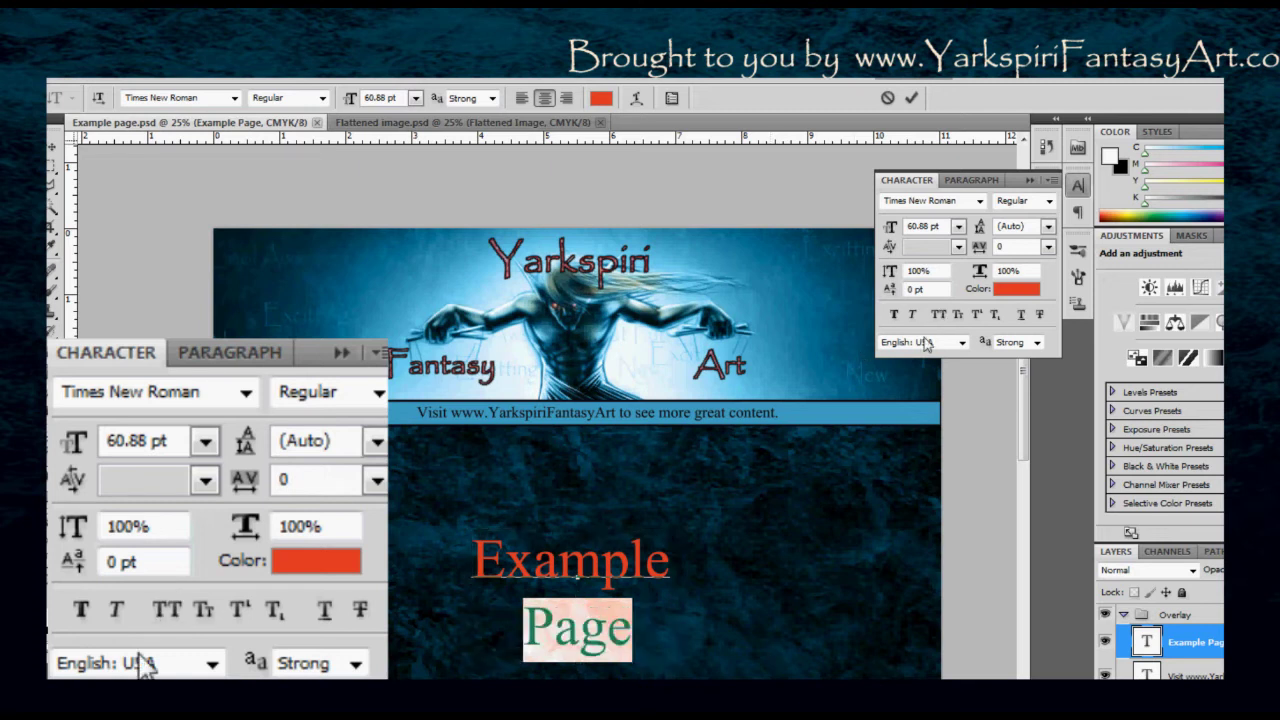
left_click(203, 610)
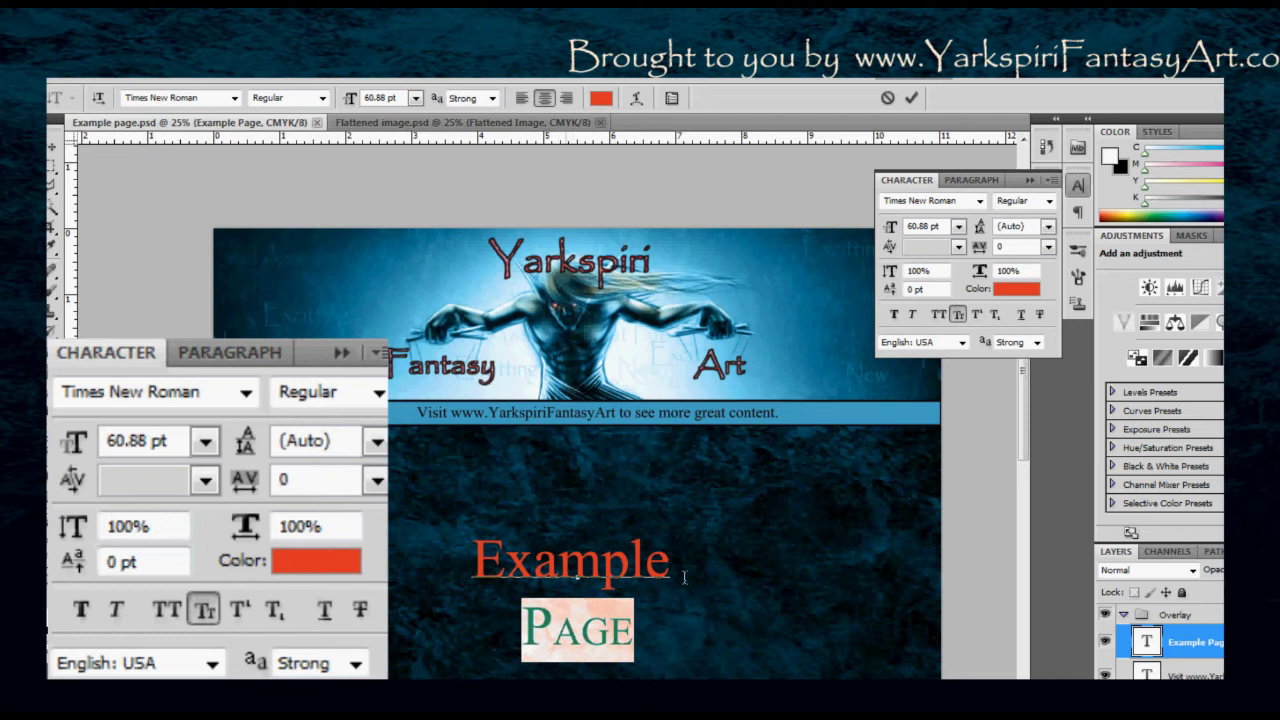
left_click(203, 612)
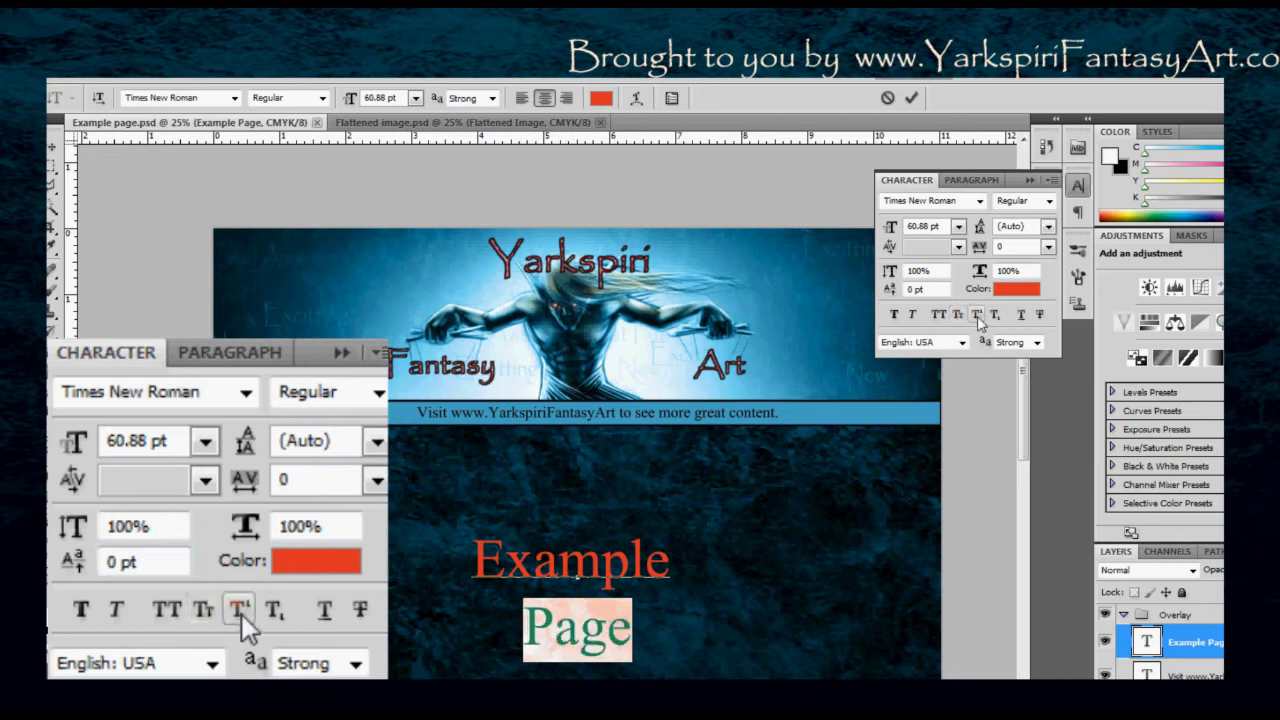
Try superscript and subscript on the letters "age" in "Page", turning each off again
left_click_drag(553, 630, 632, 630)
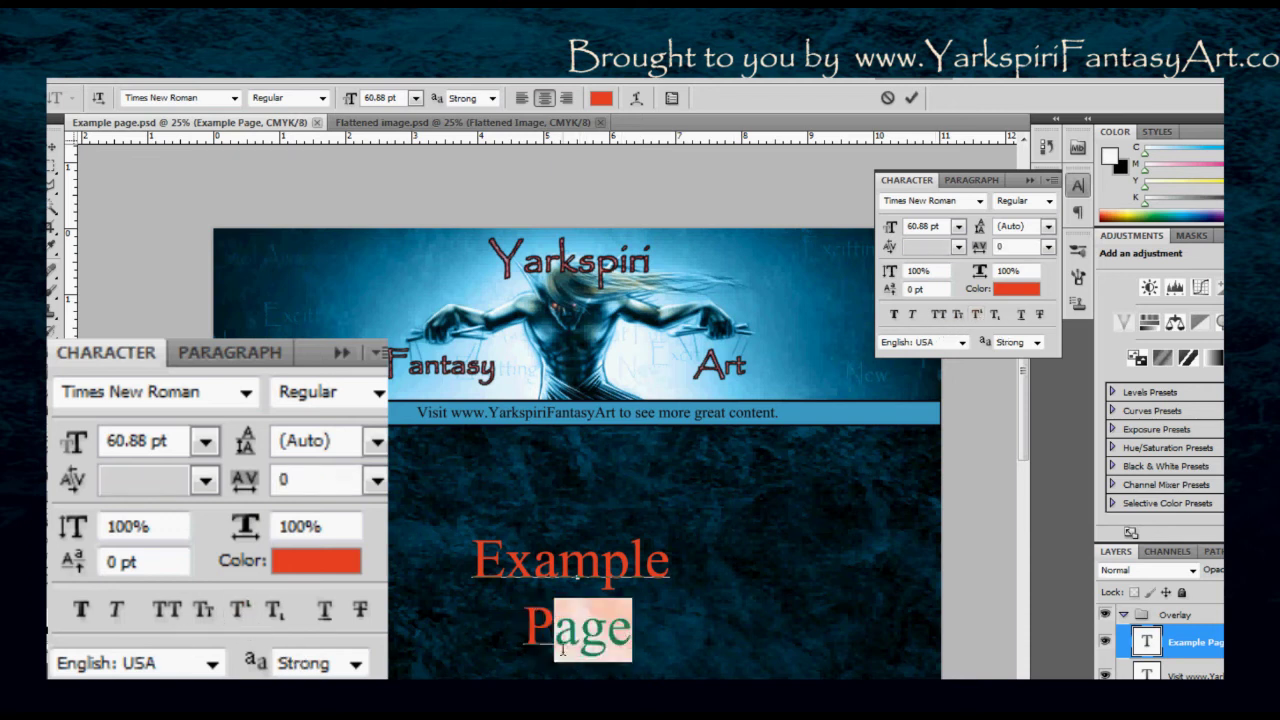
left_click(238, 612)
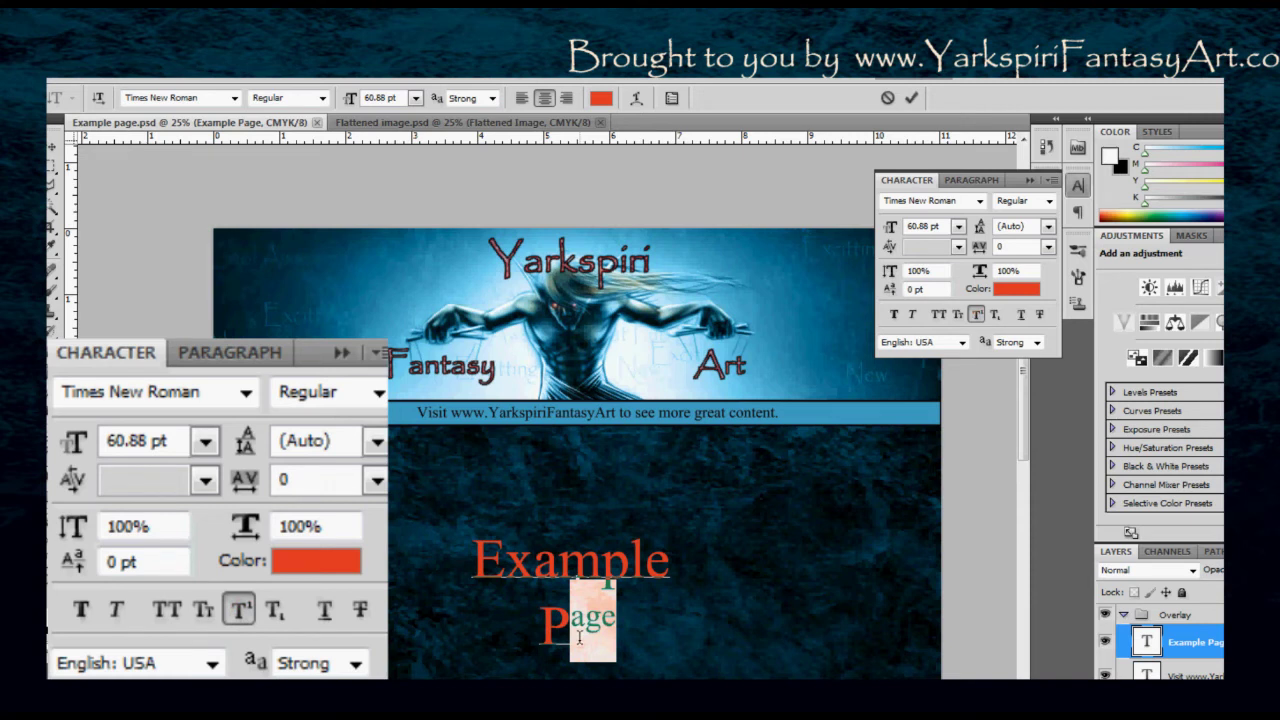
left_click(977, 314)
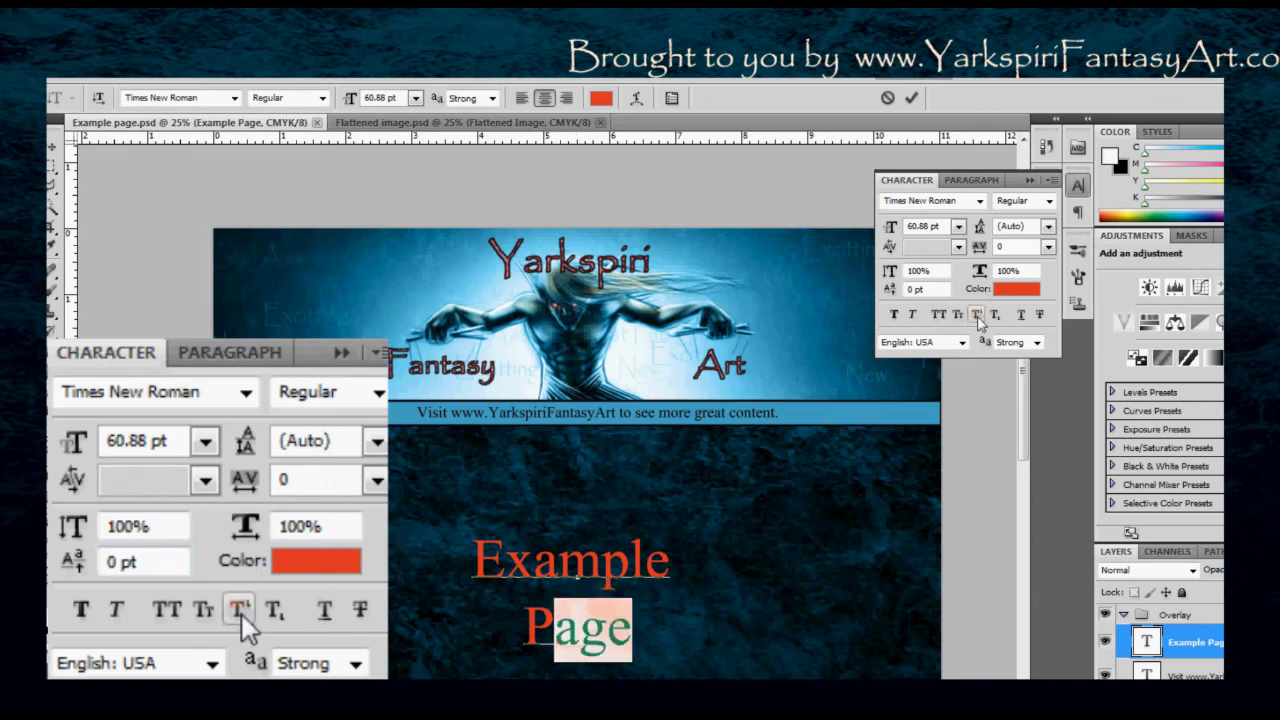
left_click(995, 315)
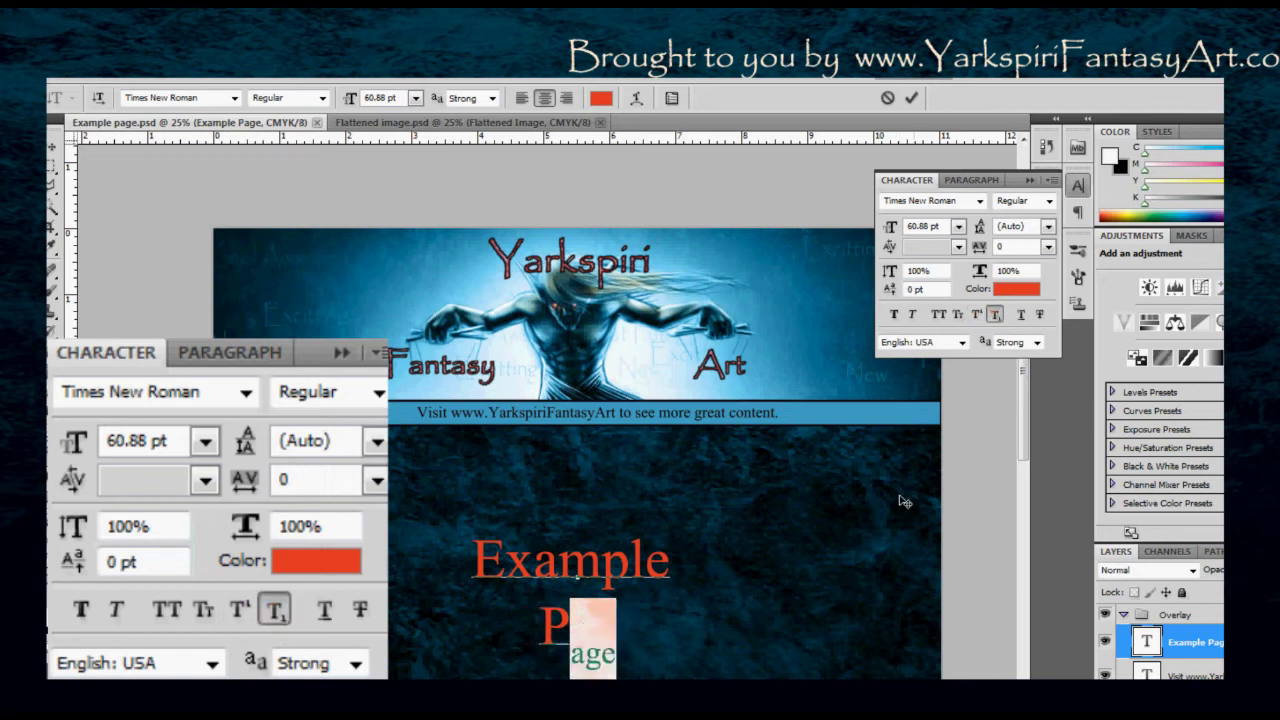
left_click(995, 315)
Try underline and strikethrough on the letters "age" in "Page", removing each again
left_click(1022, 315)
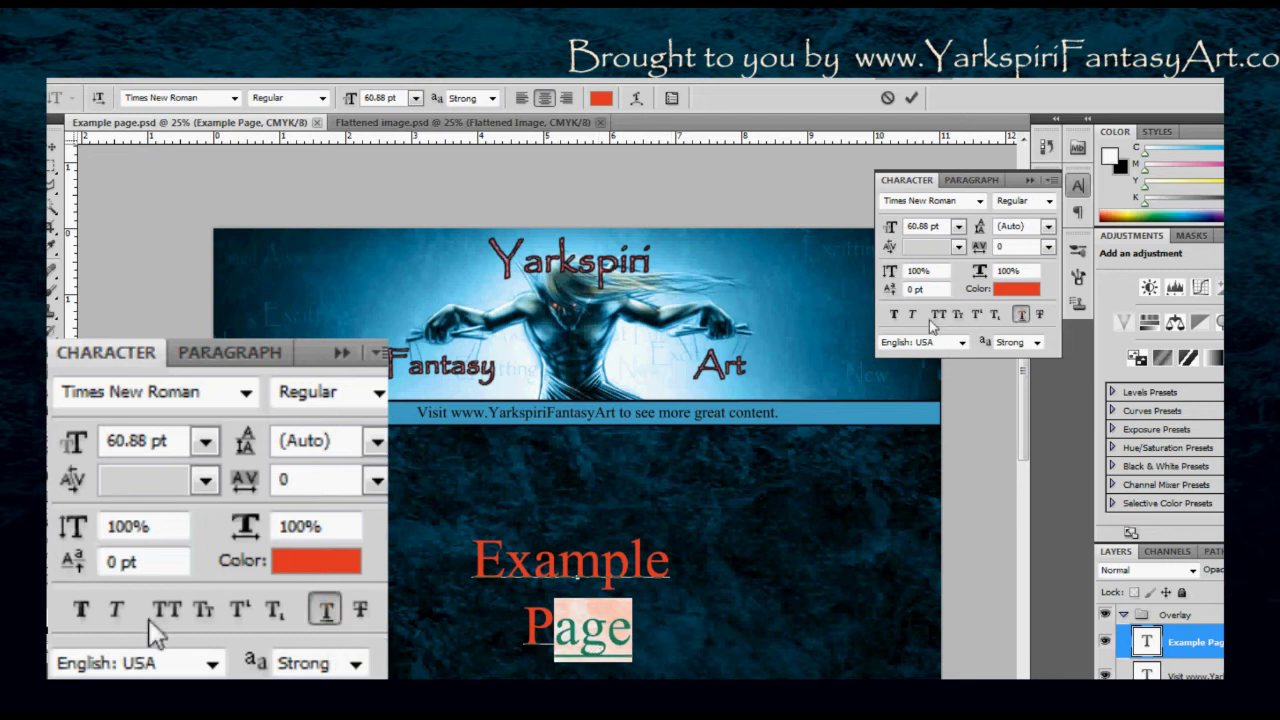
left_click(598, 565)
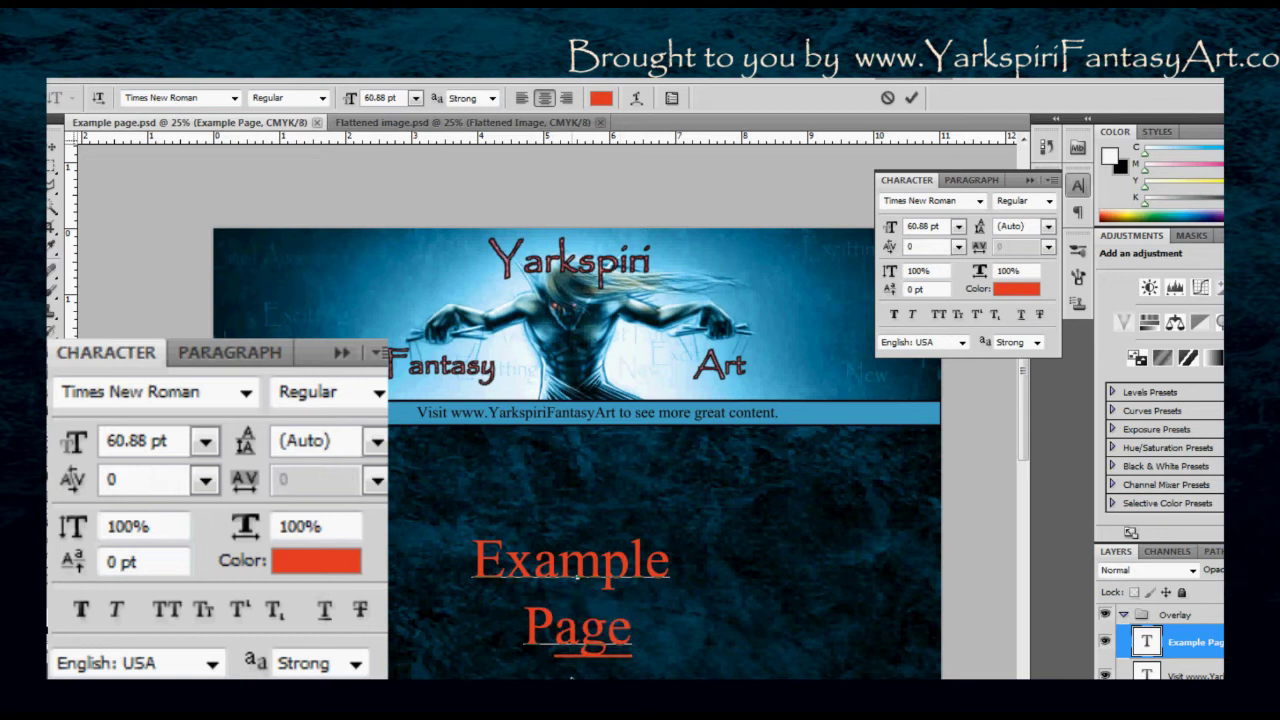
left_click_drag(555, 638, 630, 642)
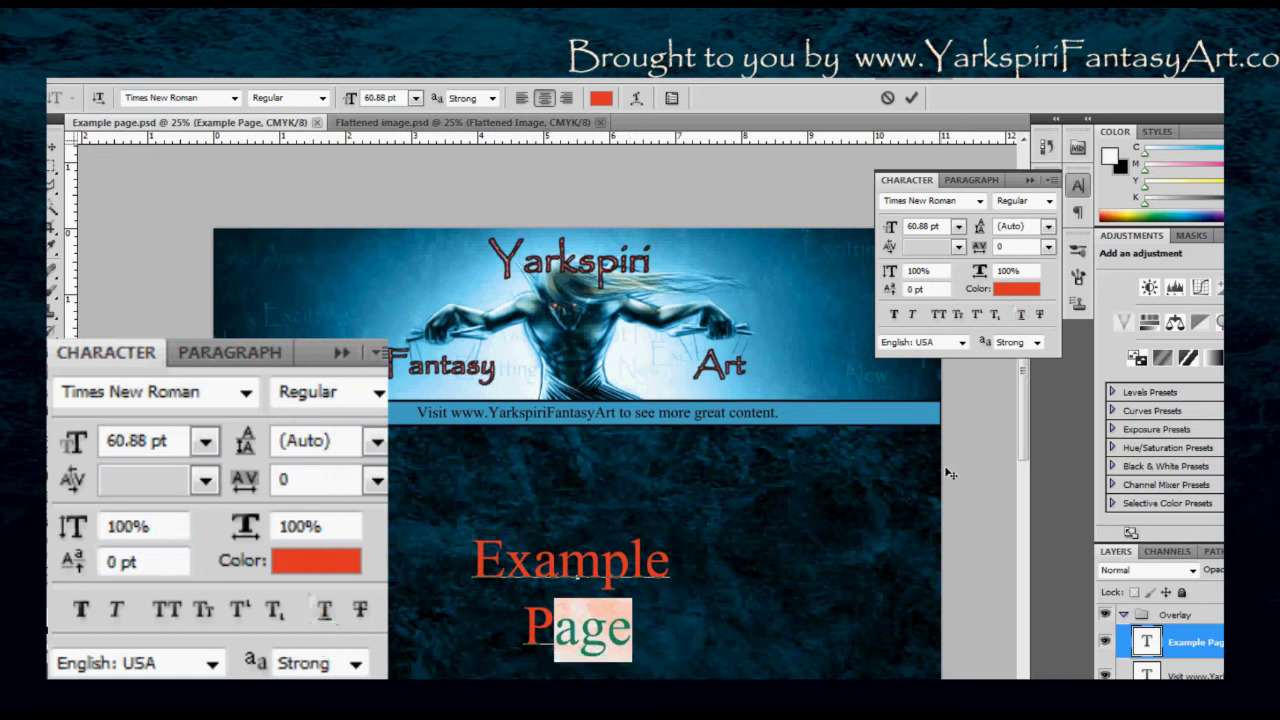
left_click(1039, 316)
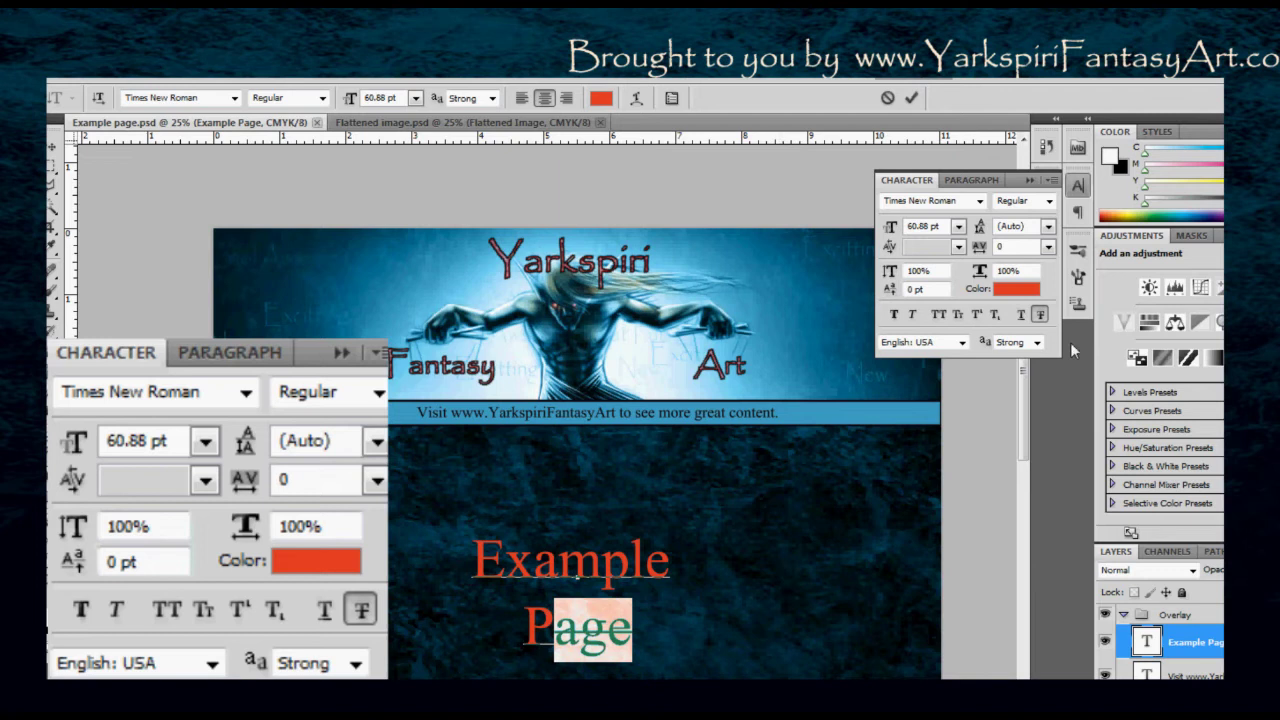
left_click(355, 611)
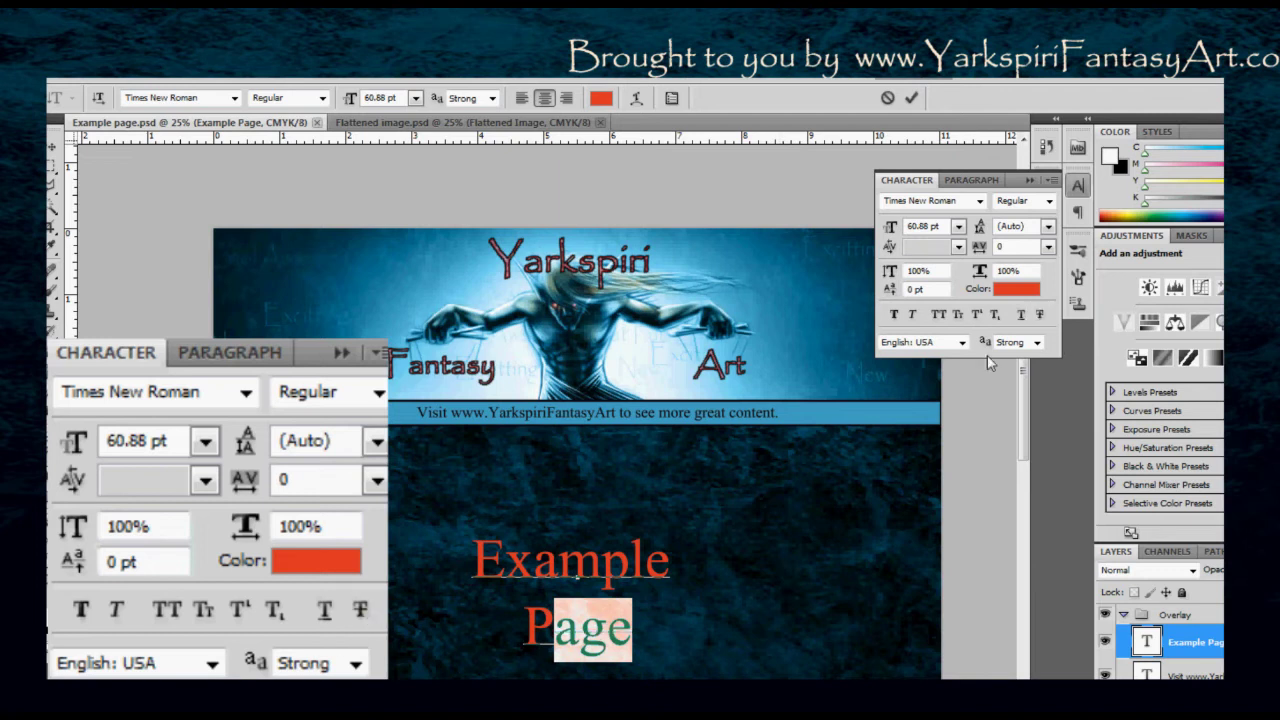
Look through the languages keeping English: USA, and try Smooth and None anti-aliasing before setting it back to Strong
left_click(962, 343)
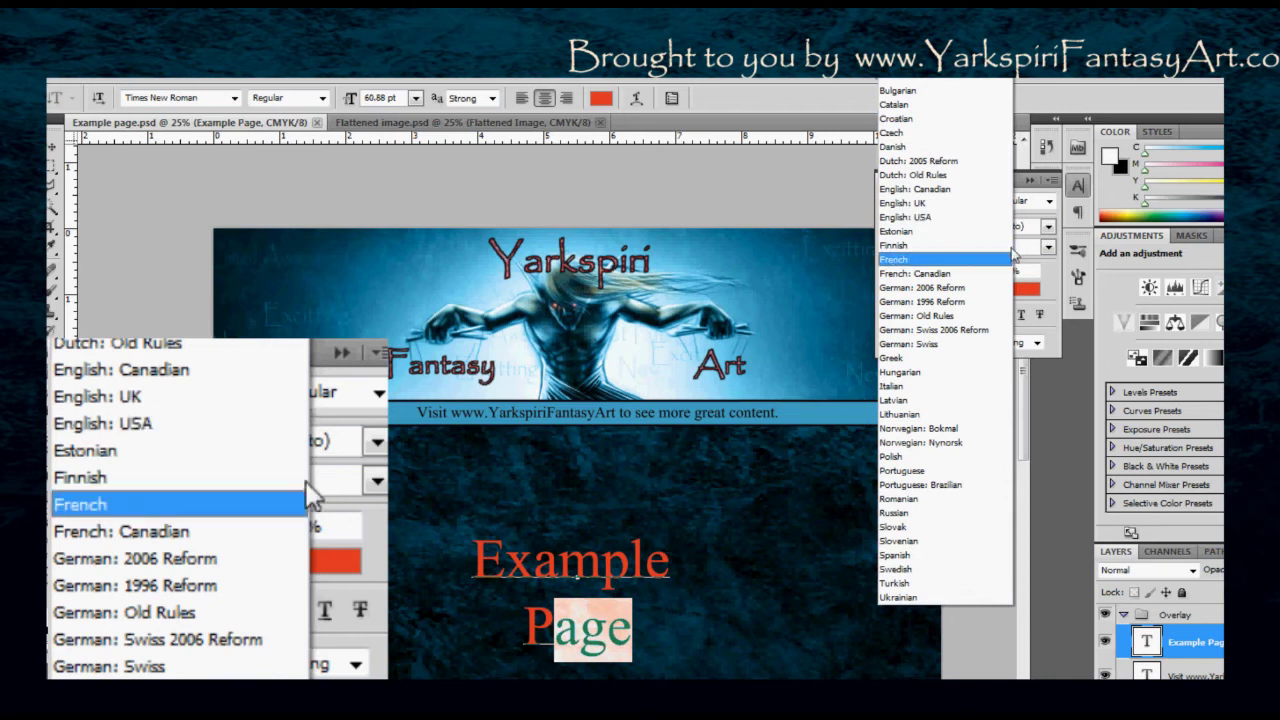
left_click(982, 217)
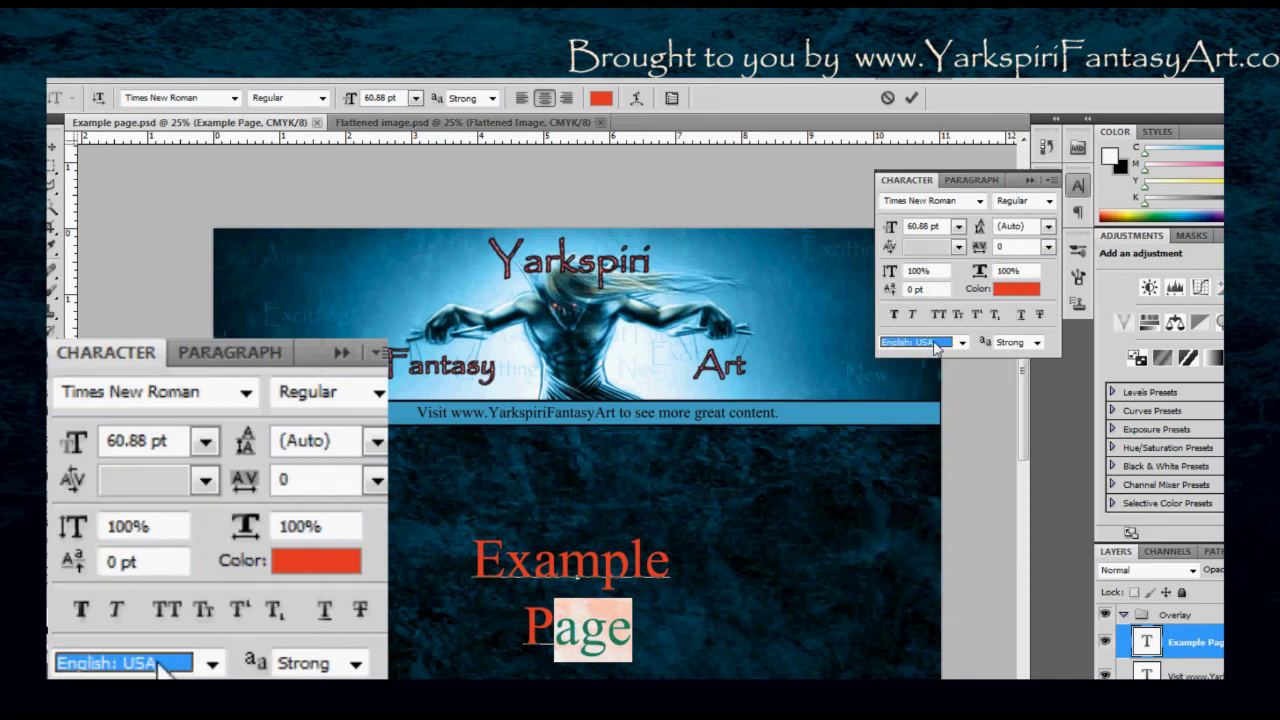
left_click(1038, 343)
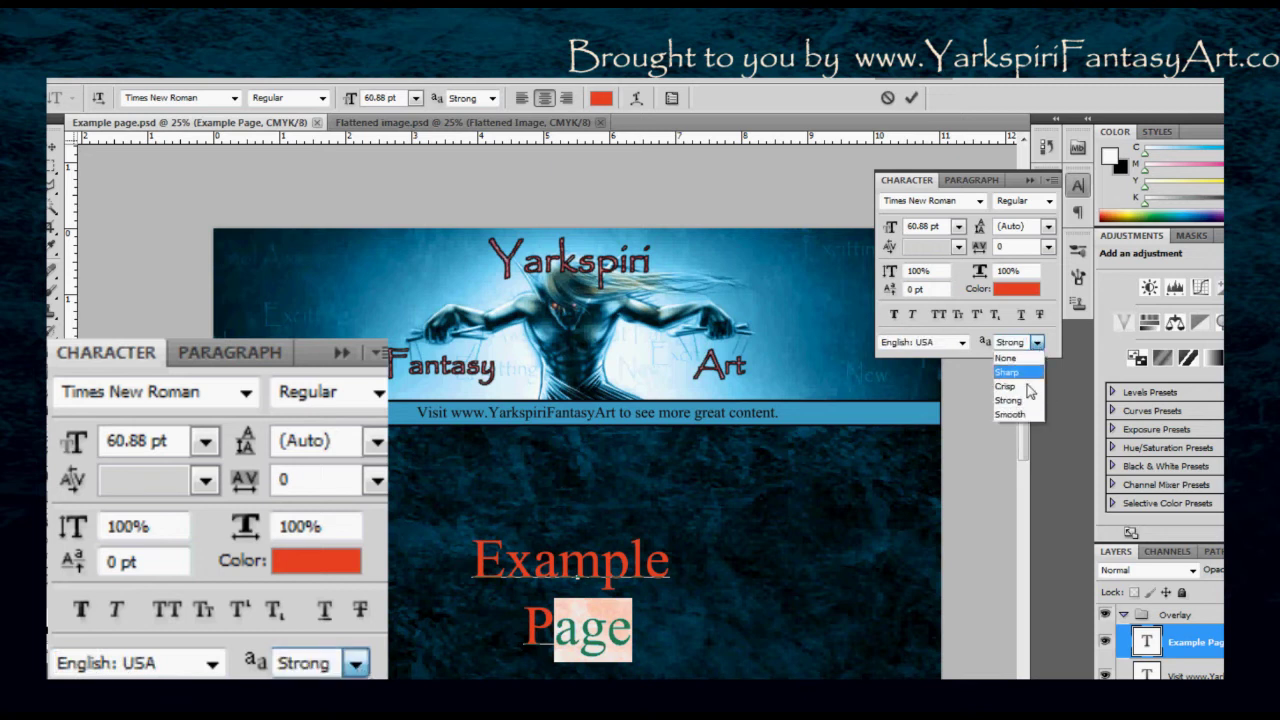
left_click(1022, 414)
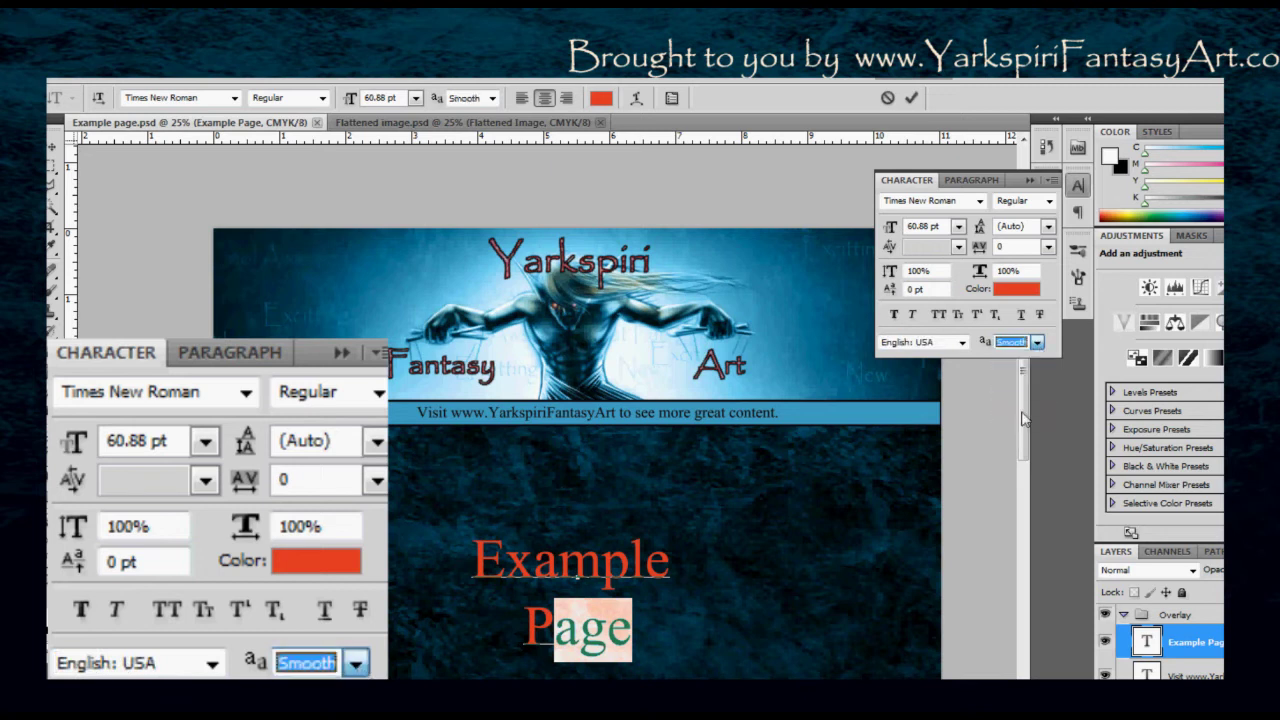
left_click(1037, 343)
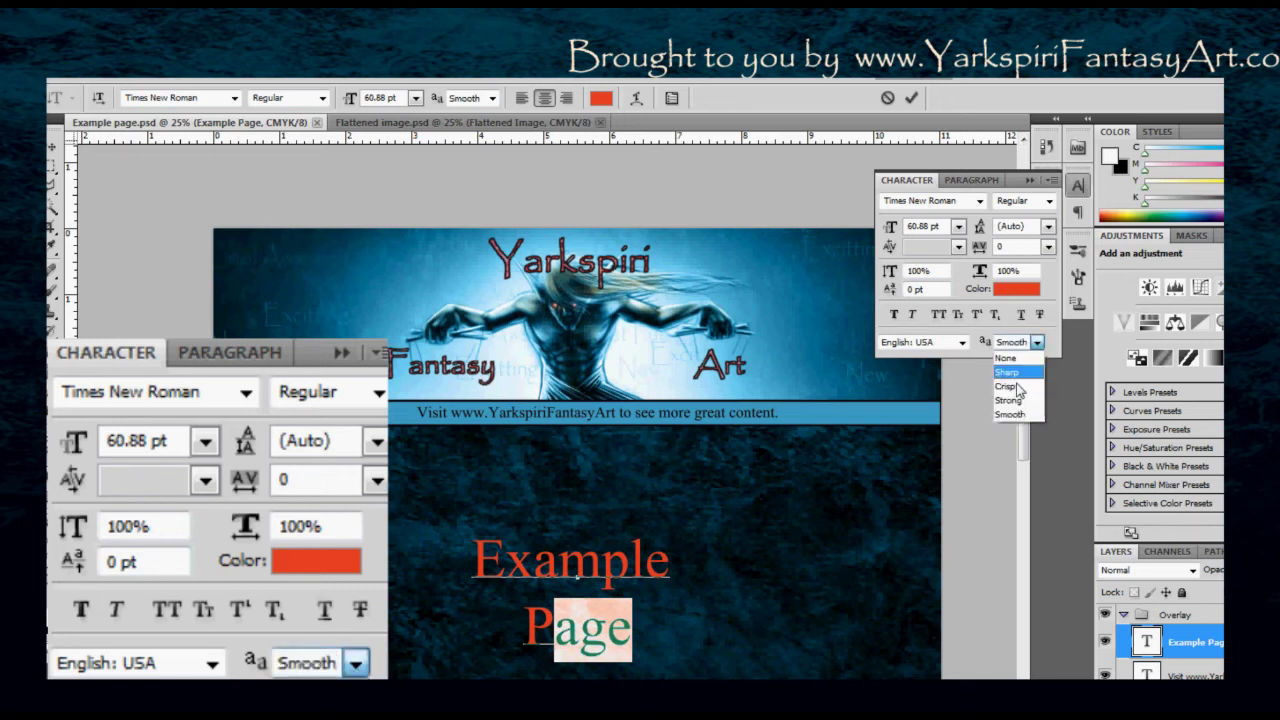
left_click(1010, 382)
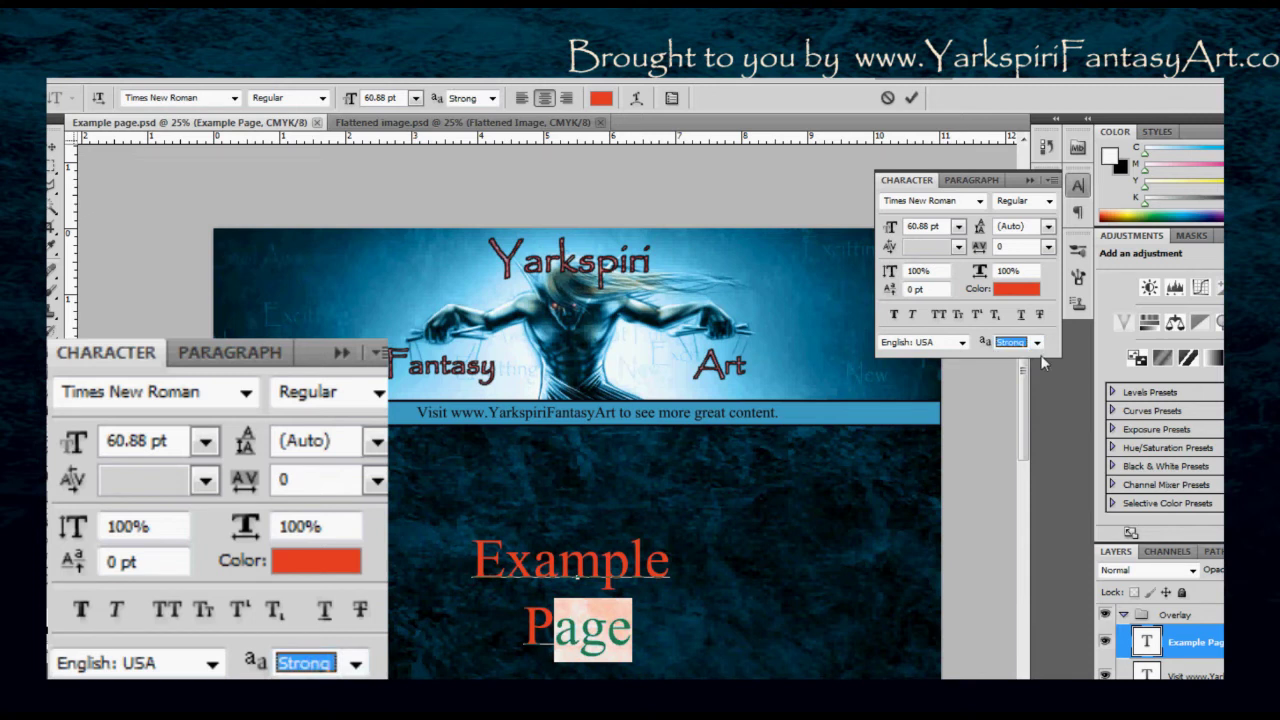
left_click(1037, 342)
left_click(1021, 366)
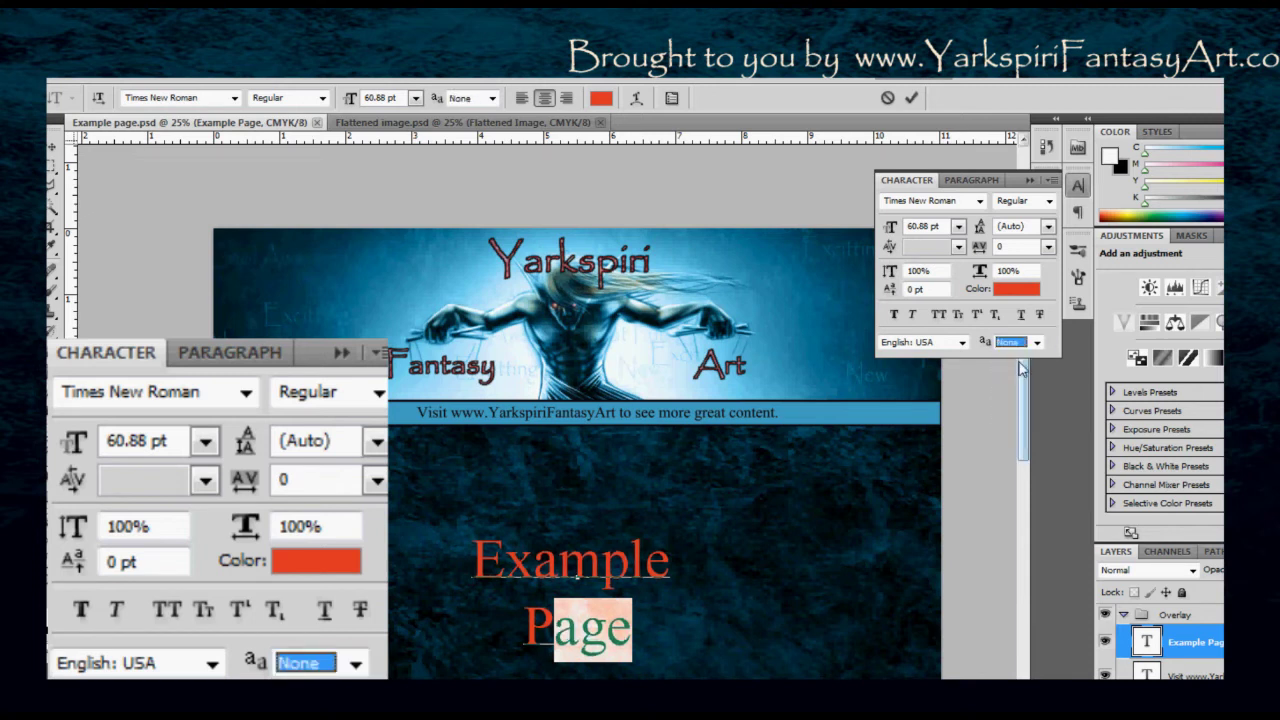
left_click(1037, 342)
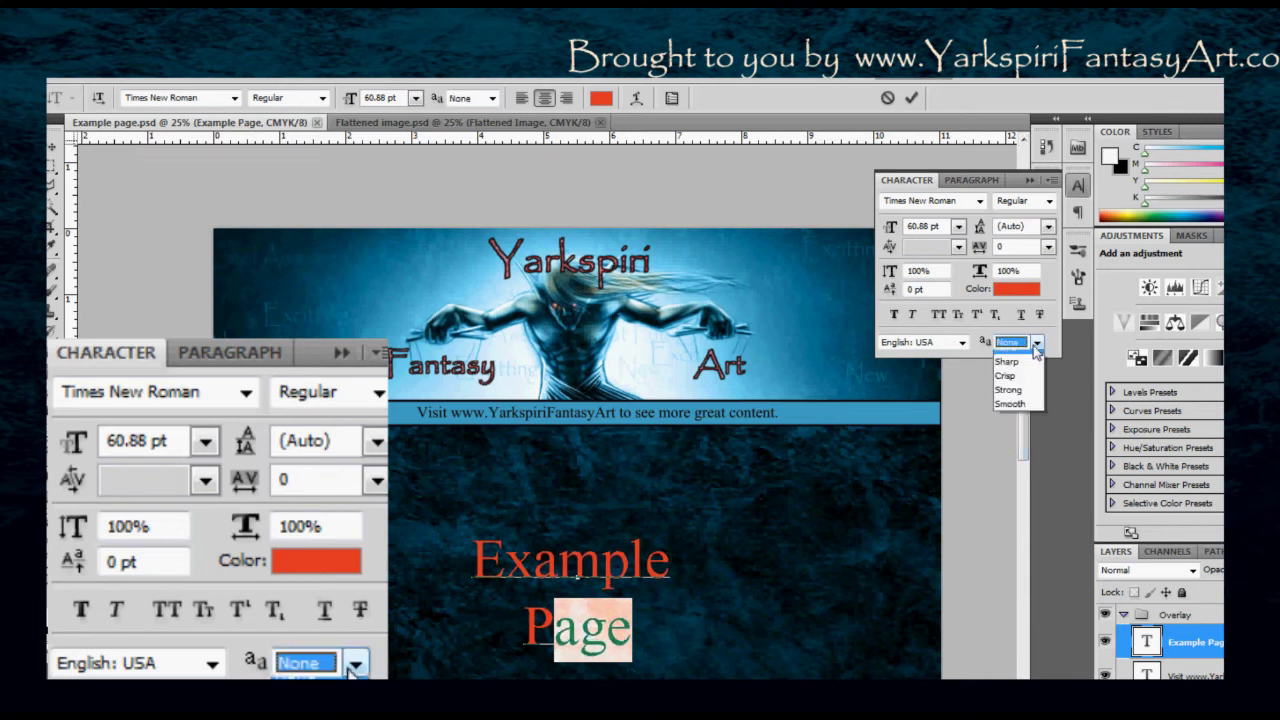
left_click(1008, 400)
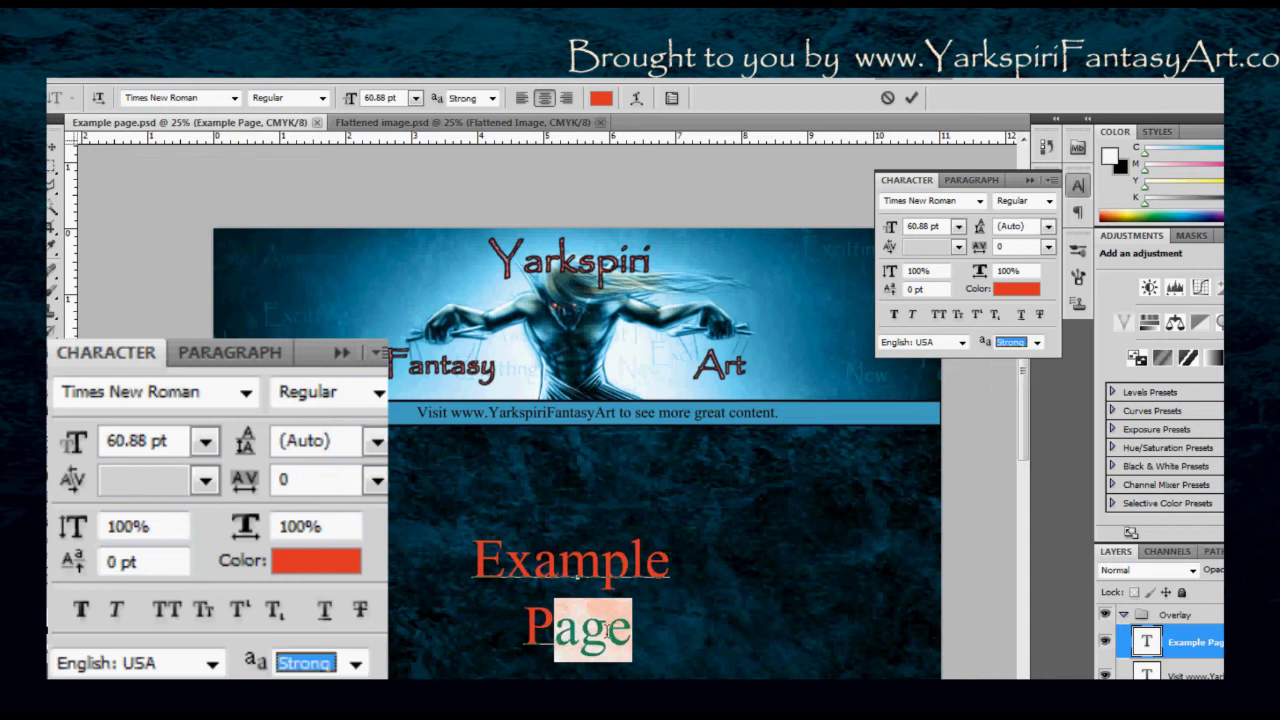
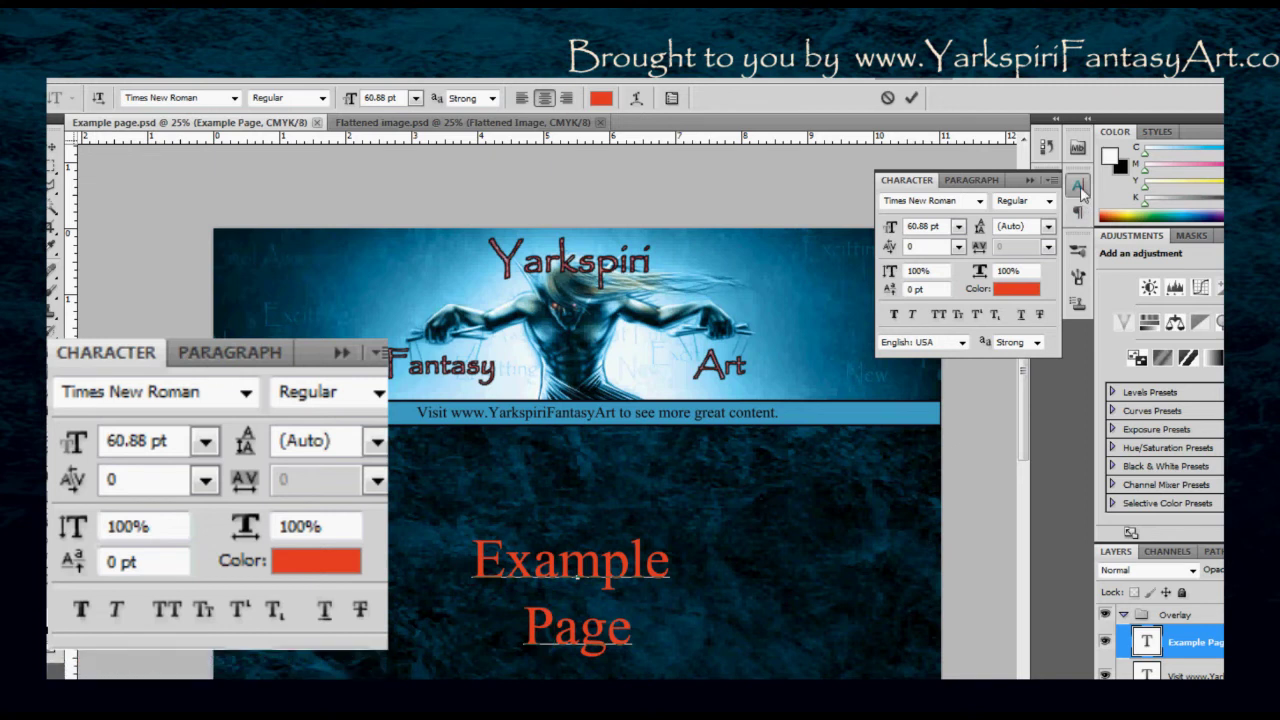
Try left and right paragraph alignment on the whole "Example Page" title, then return it to centered
left_click(973, 181)
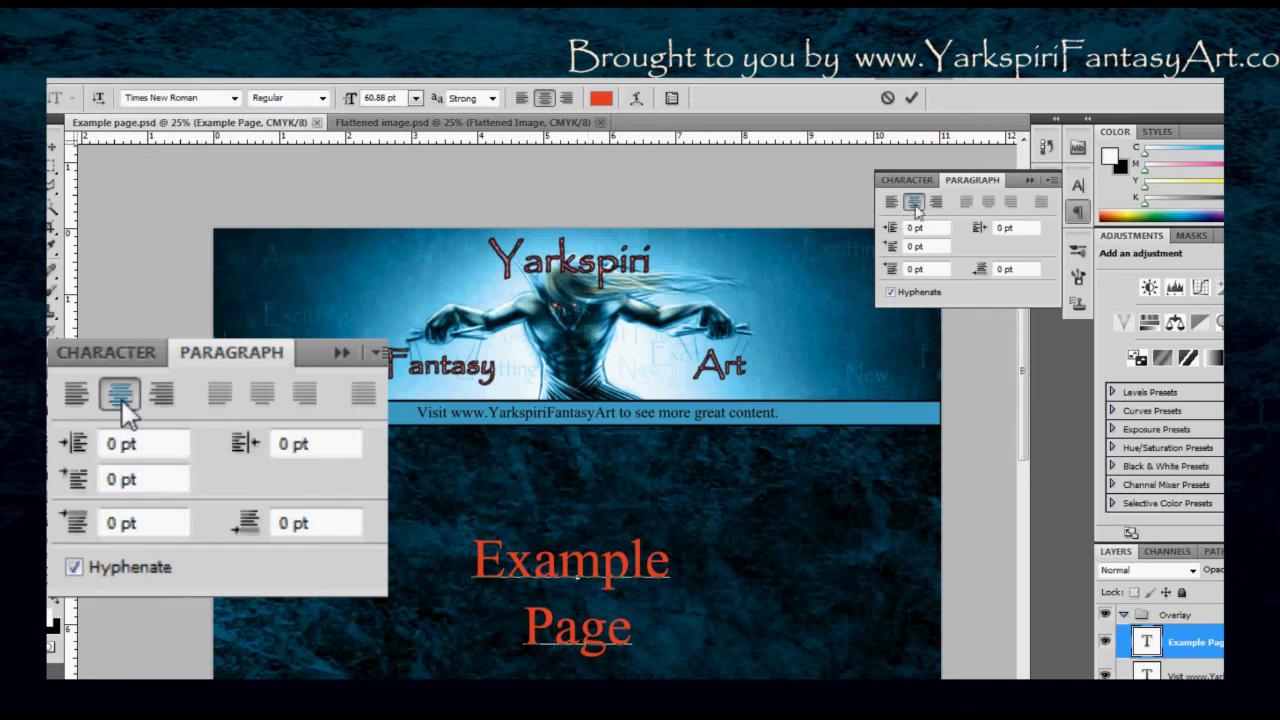
left_click_drag(630, 636, 473, 556)
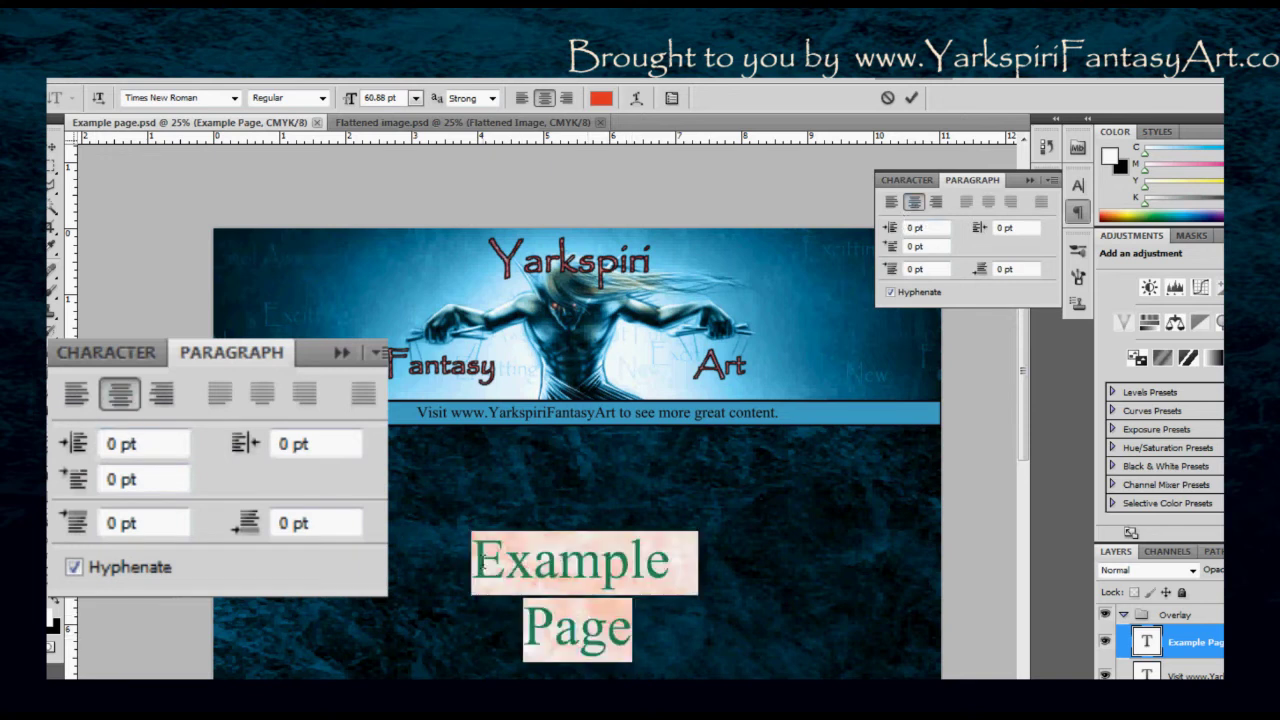
left_click(891, 201)
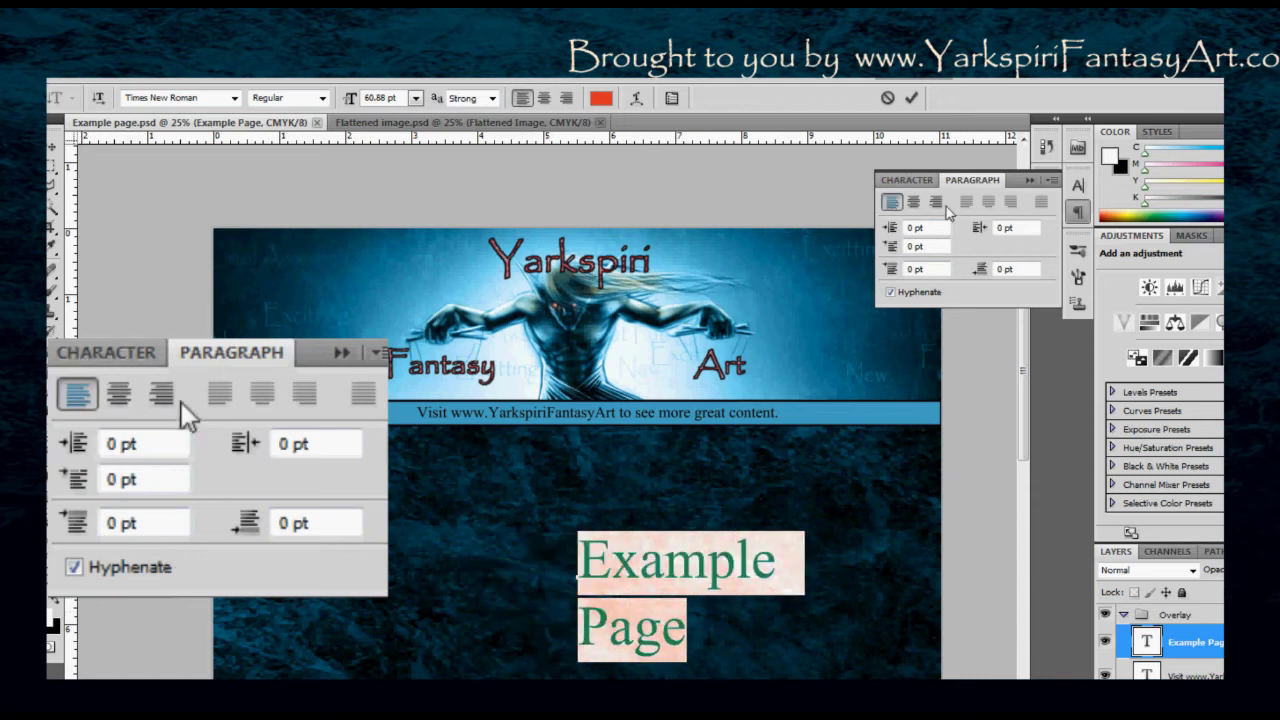
left_click(934, 202)
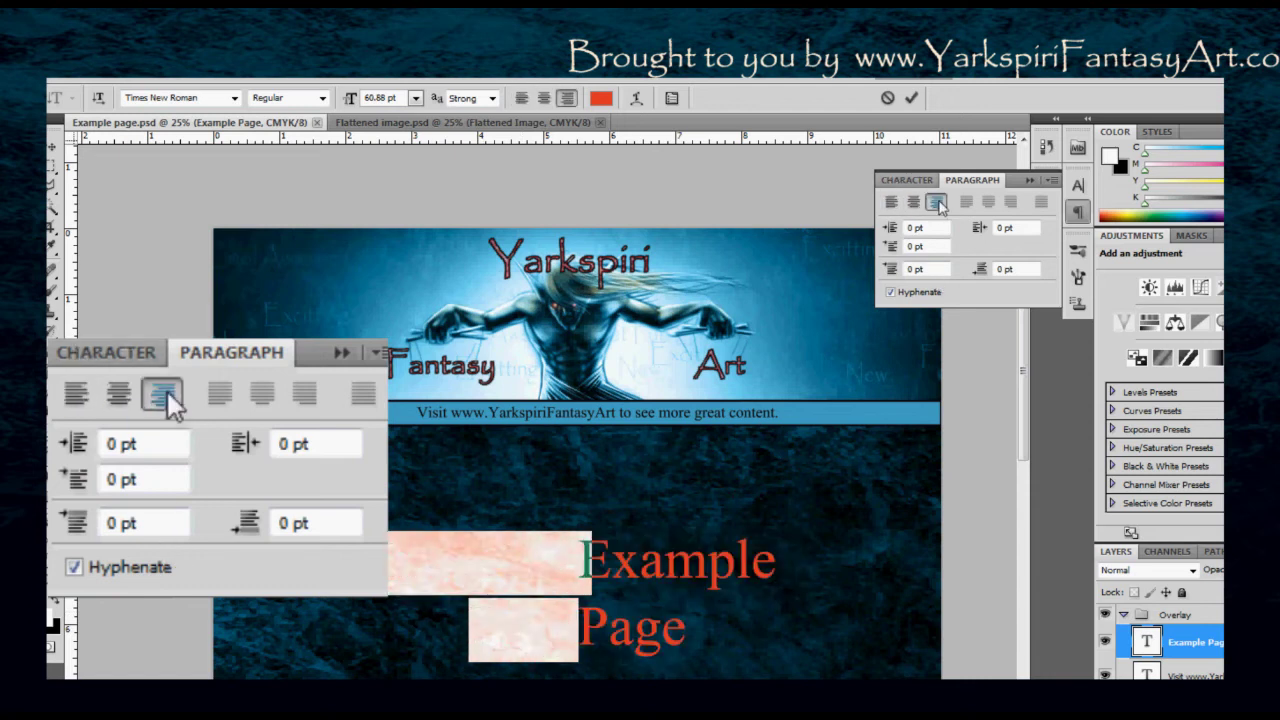
left_click(913, 202)
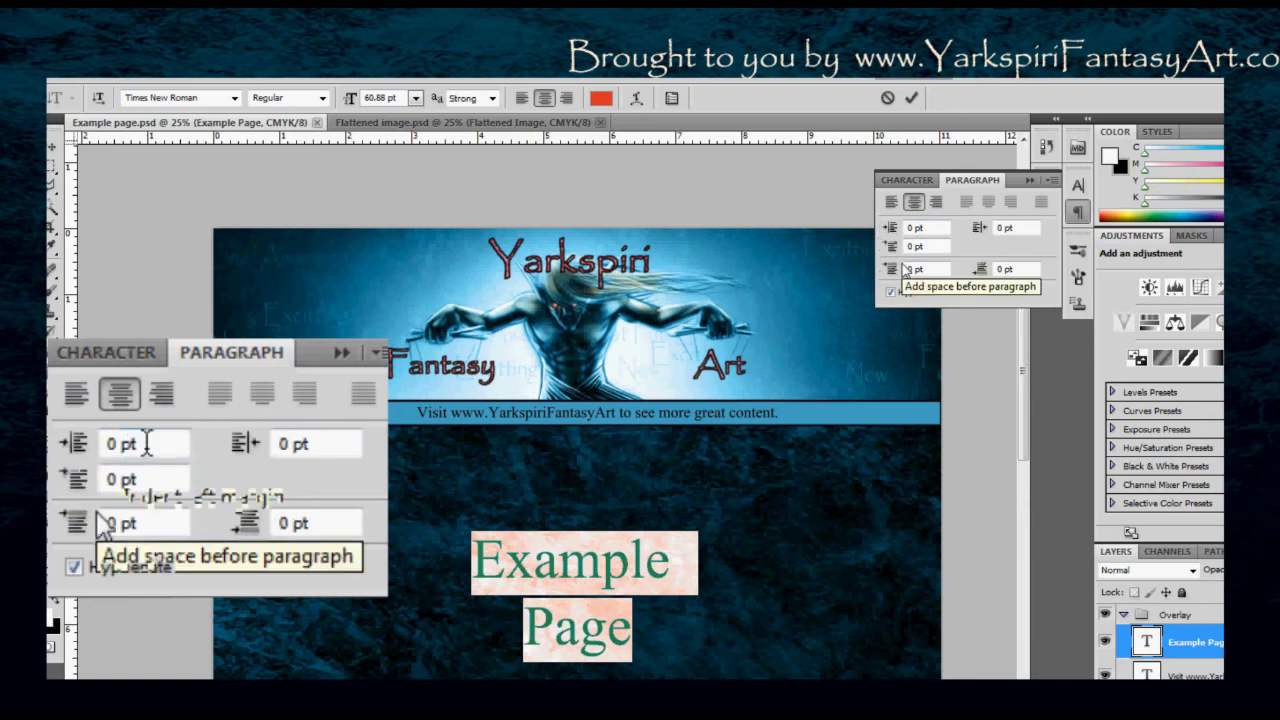
Try left alignment on the title and centering on "Page" alone, then center both lines again
left_click(77, 394)
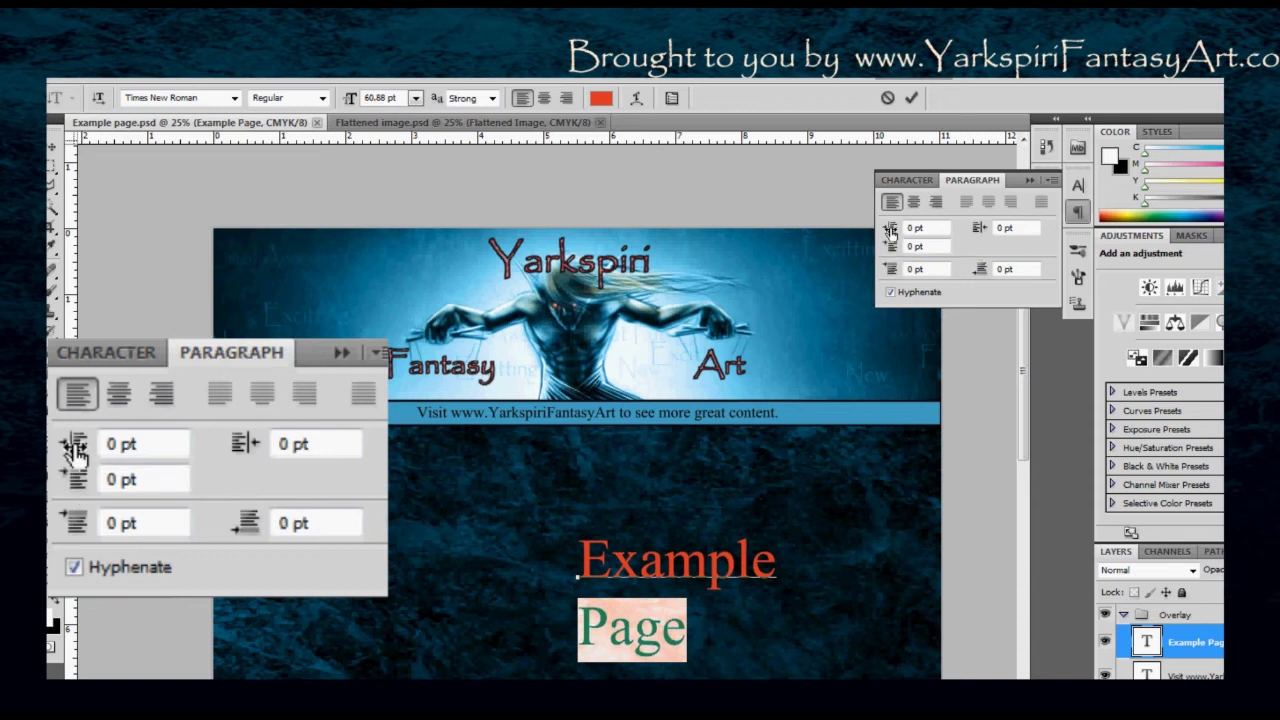
left_click(612, 568)
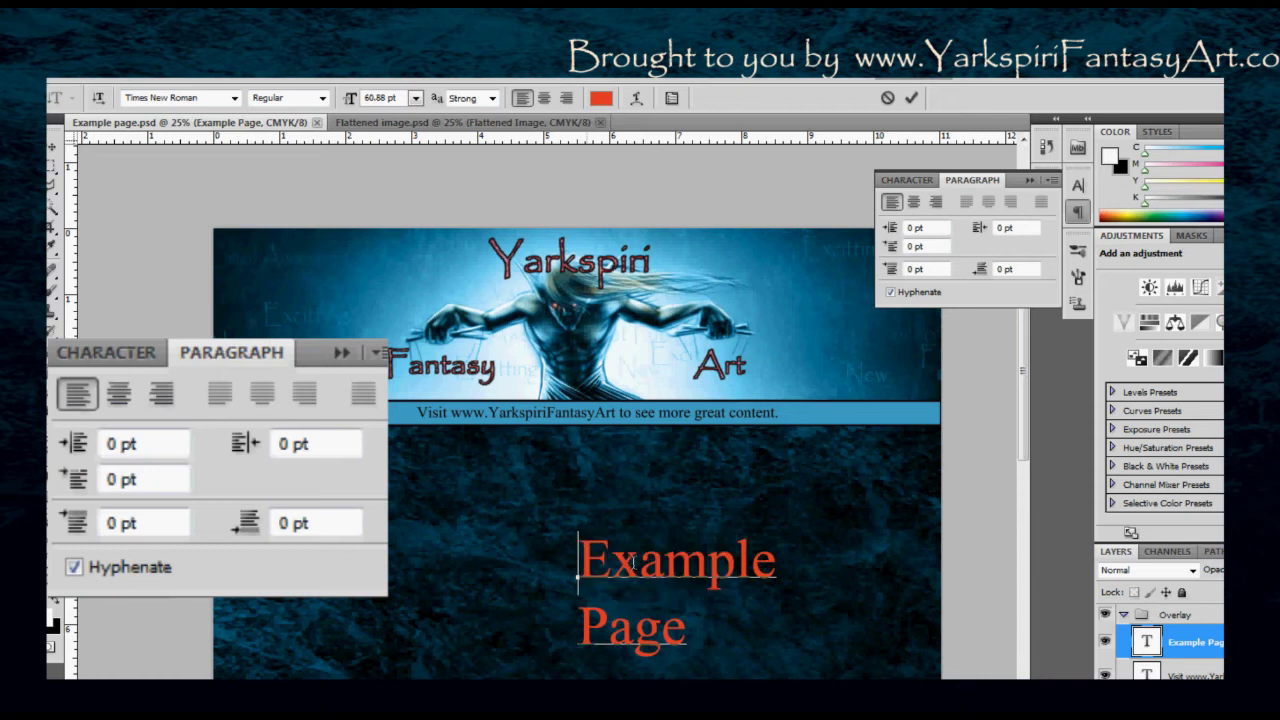
left_click_drag(580, 628, 726, 628)
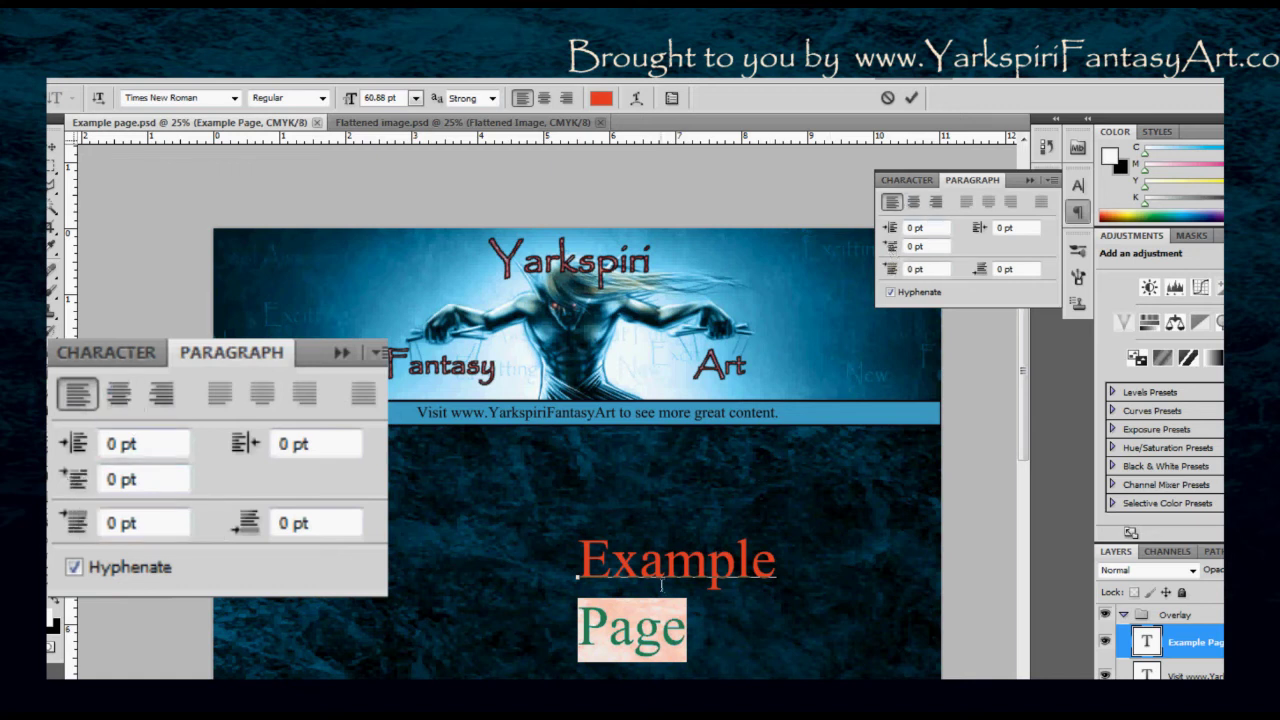
key("ctrl+shift+c")
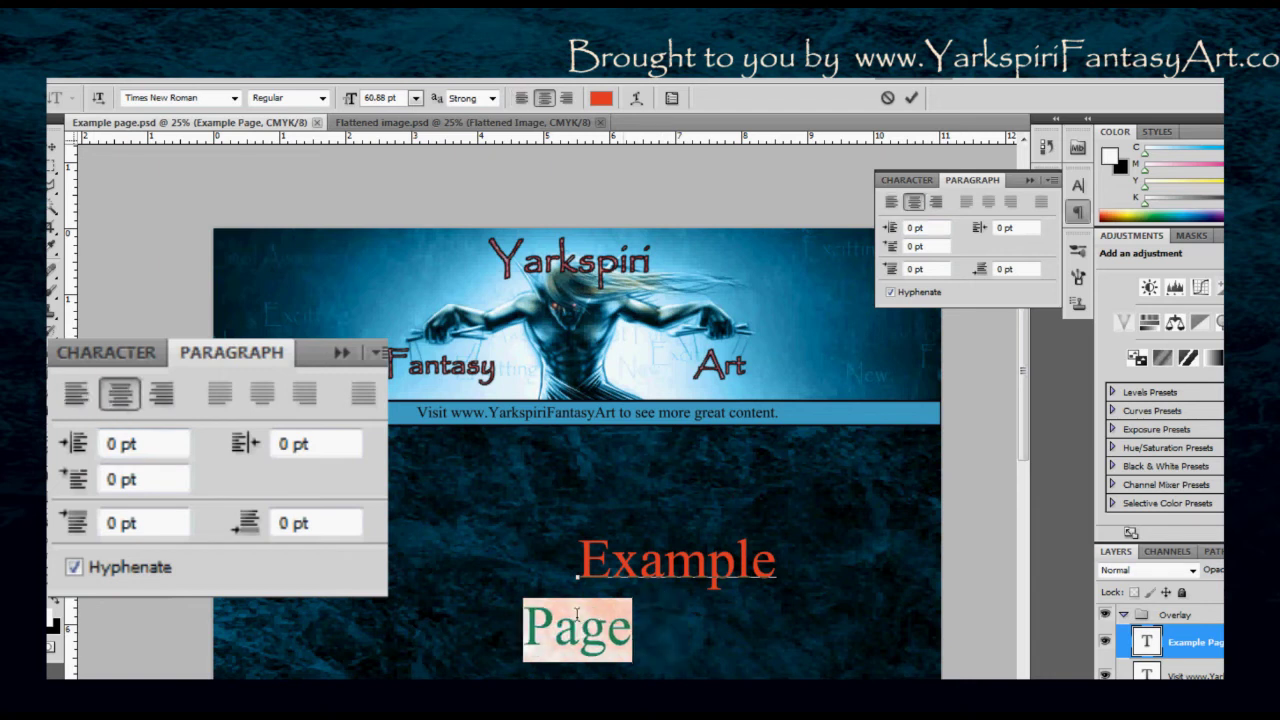
key("ctrl+shift+l")
left_click(689, 632)
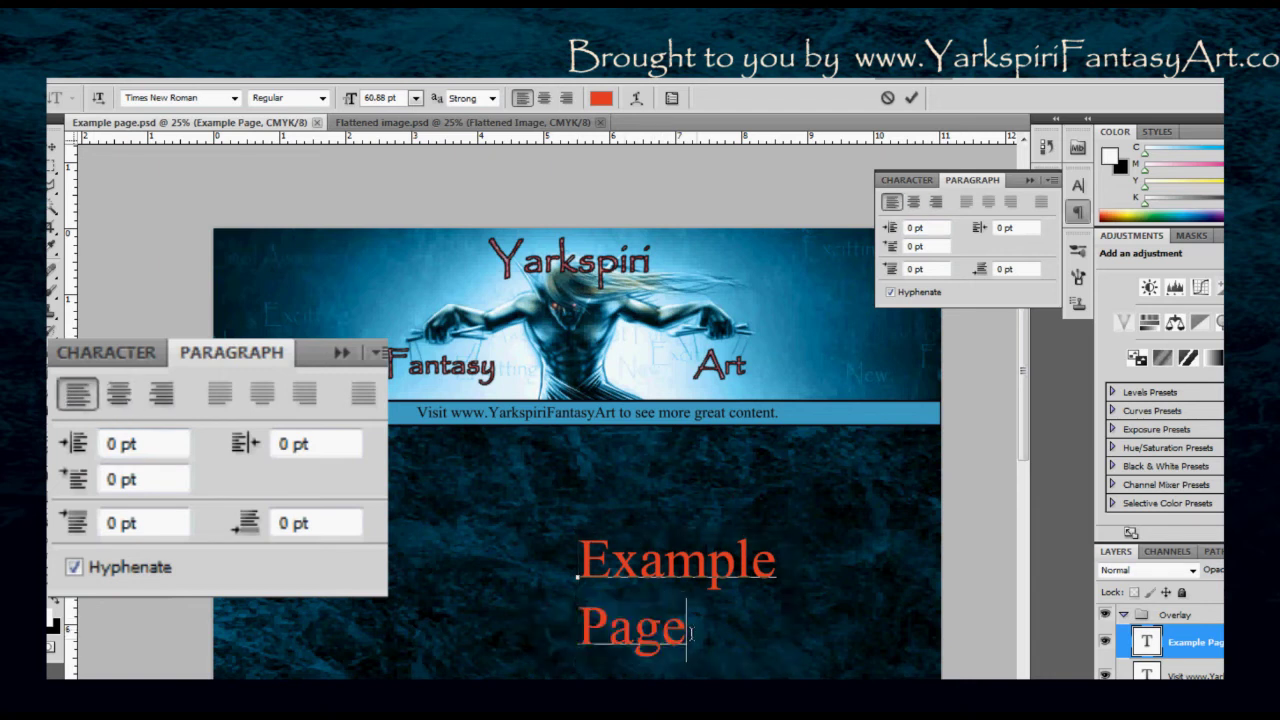
key("ctrl+a")
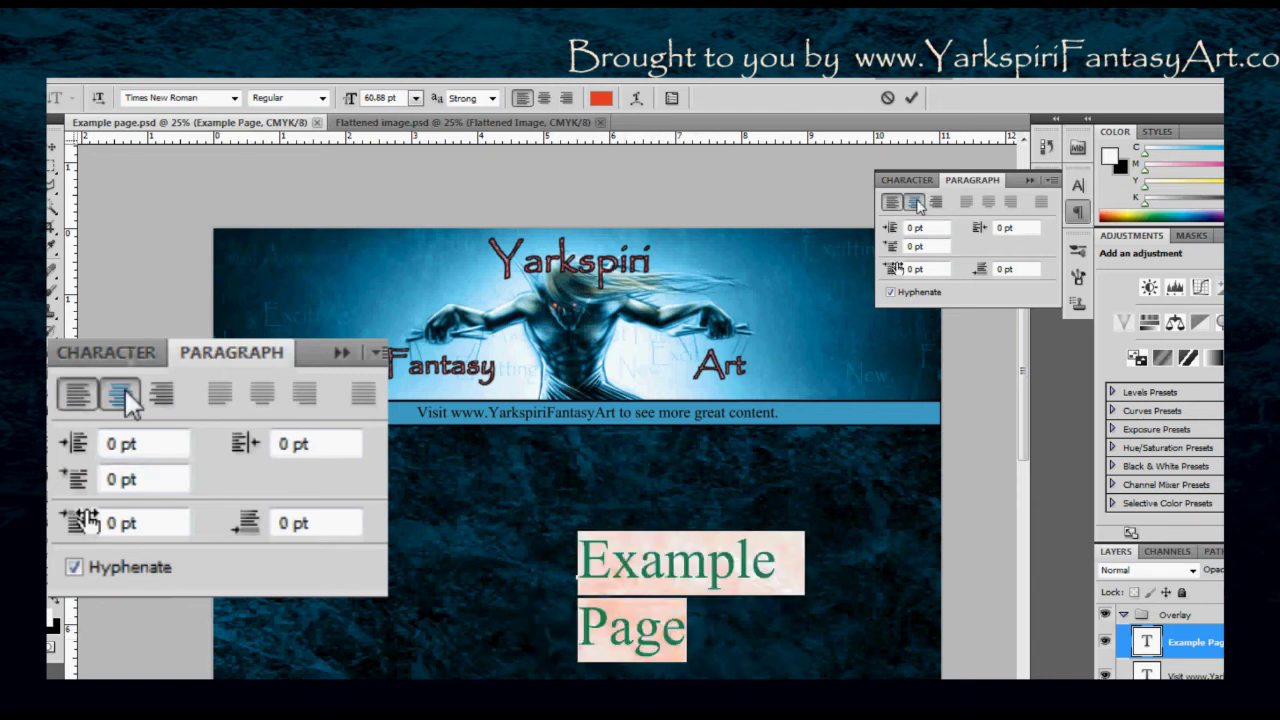
left_click(120, 395)
Select the word "Page" and try the paragraph spacing controls, setting the space before the paragraph to 8.1 pt
left_click(524, 607)
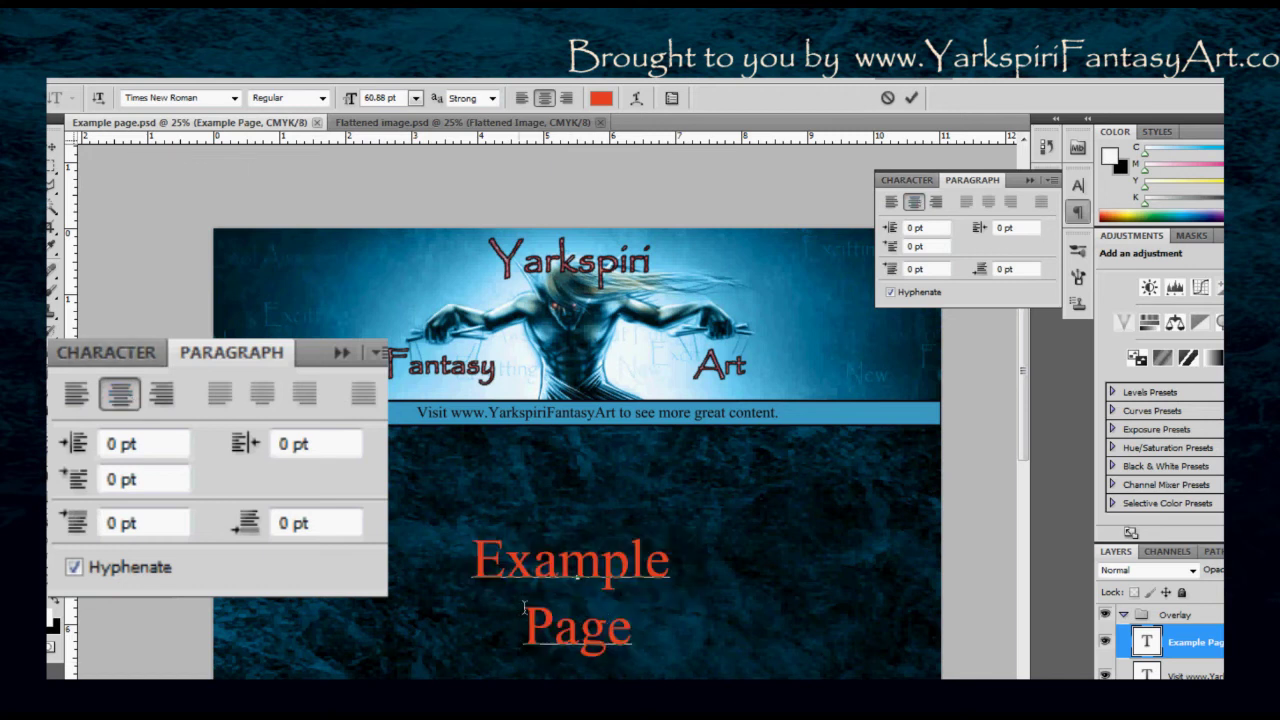
left_click_drag(639, 632, 540, 630)
double_click(578, 628)
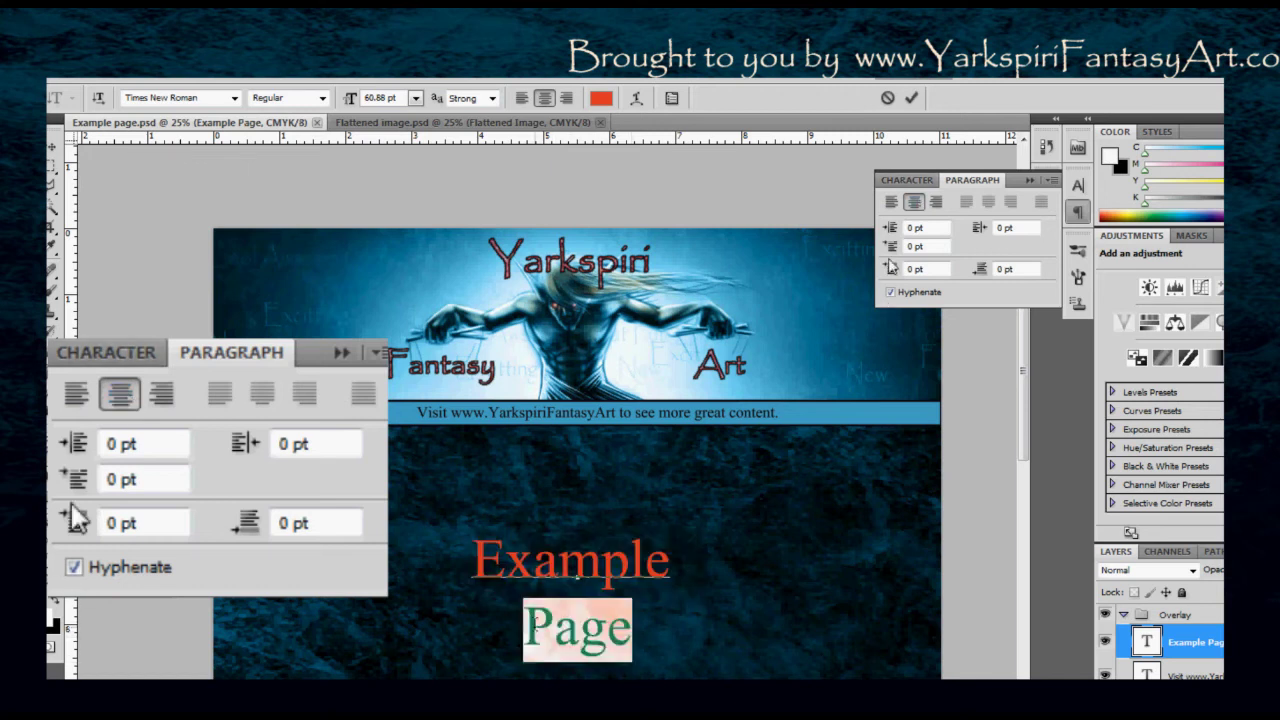
left_click_drag(891, 247, 963, 110)
left_click_drag(985, 322, 975, 338)
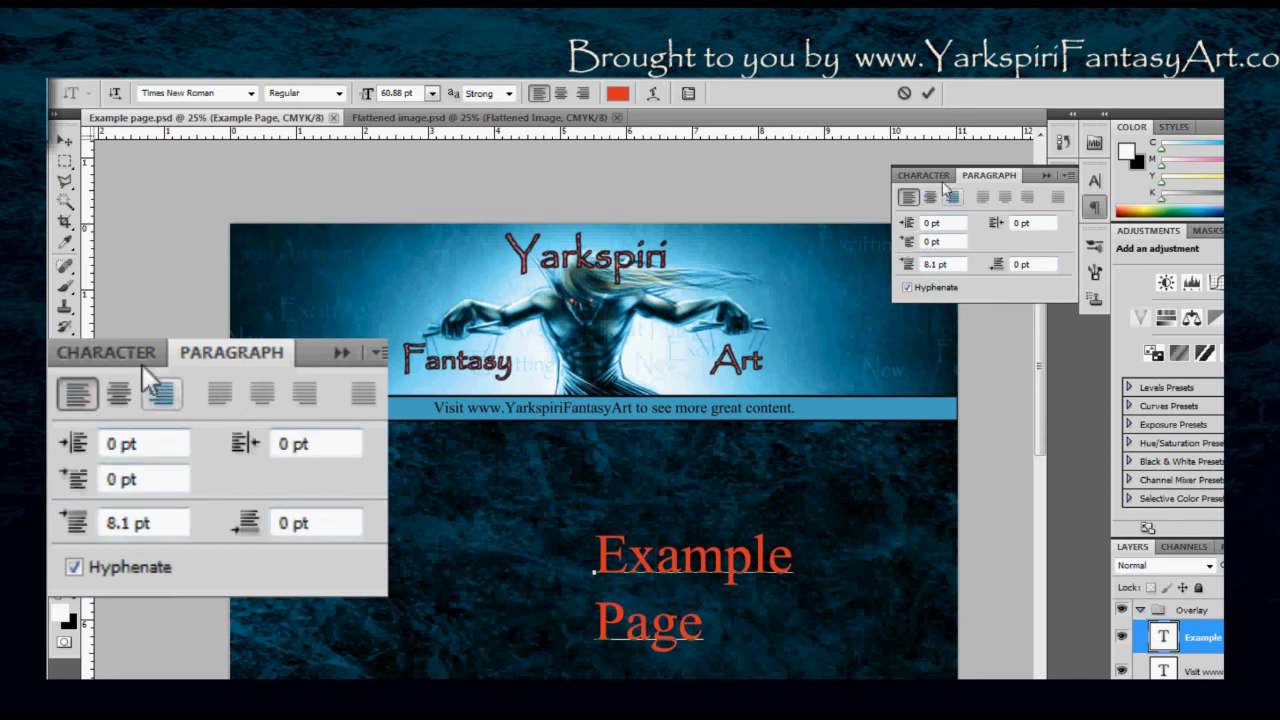
Try vertical text orientation with "Example" selected, return to horizontal, and keep the anti-aliasing at Strong
left_click(596, 556)
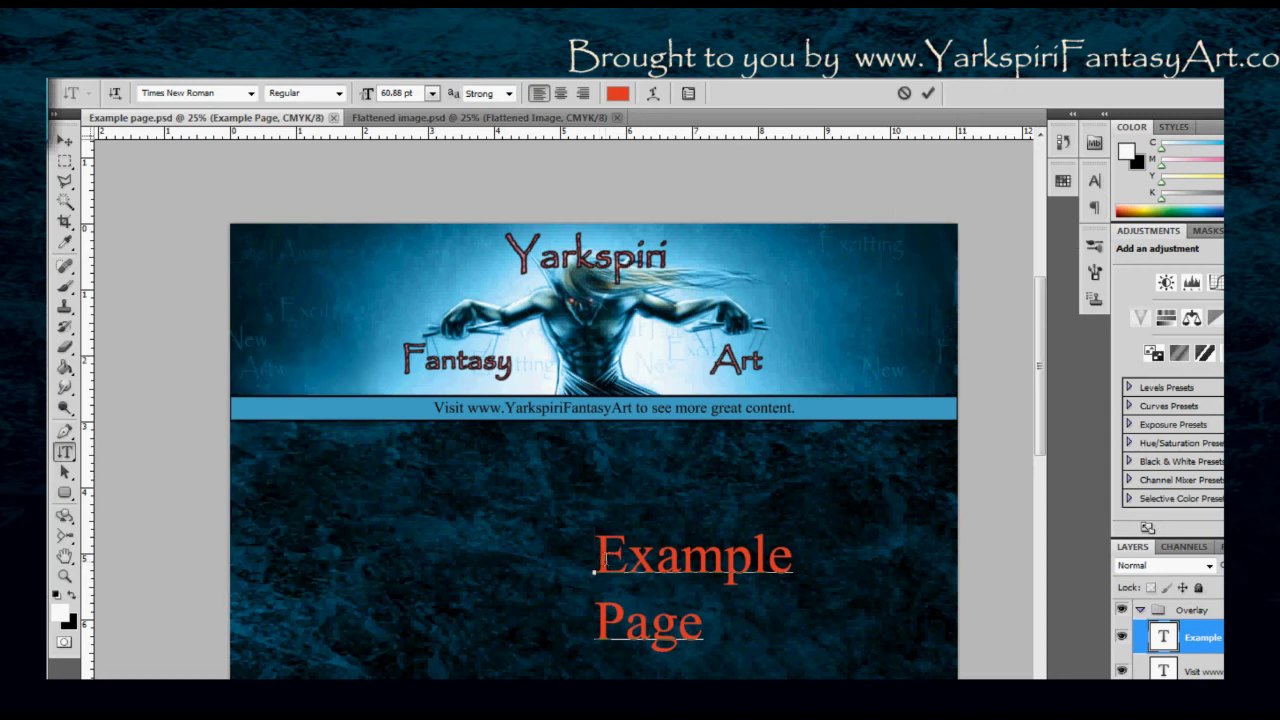
left_click_drag(596, 565, 787, 566)
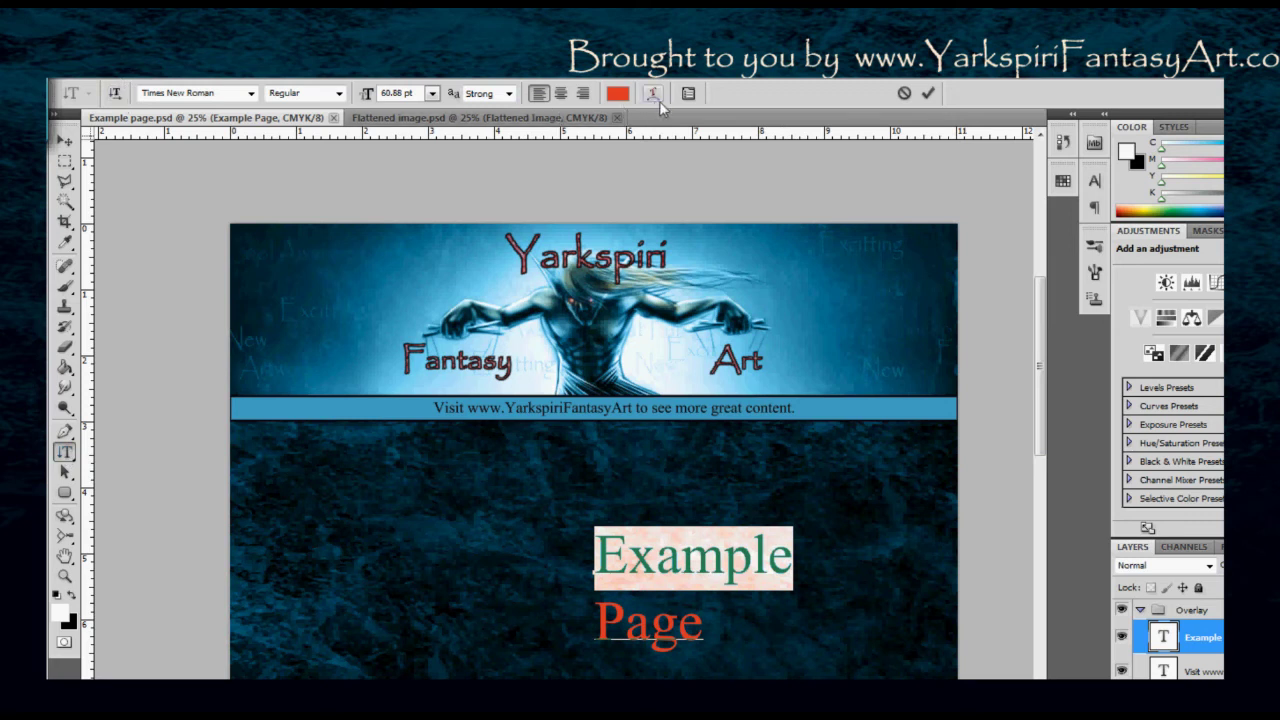
left_click(116, 93)
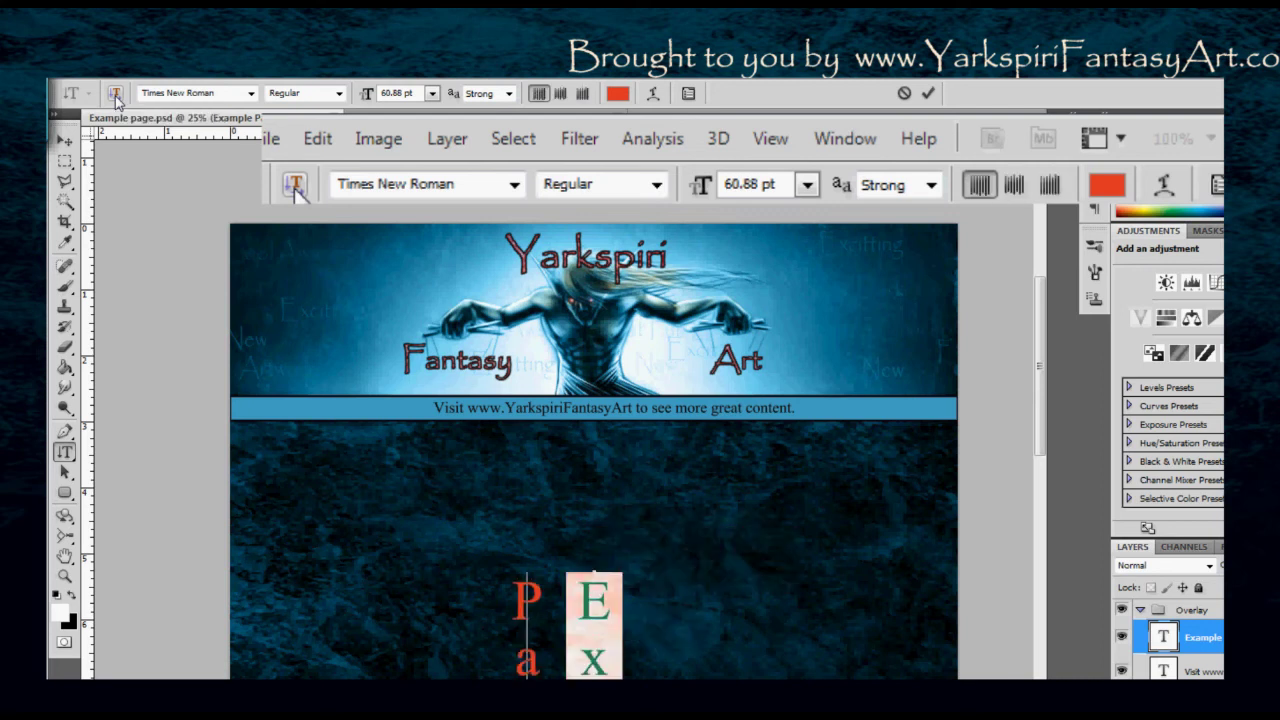
scroll(780, 409, "down", 3)
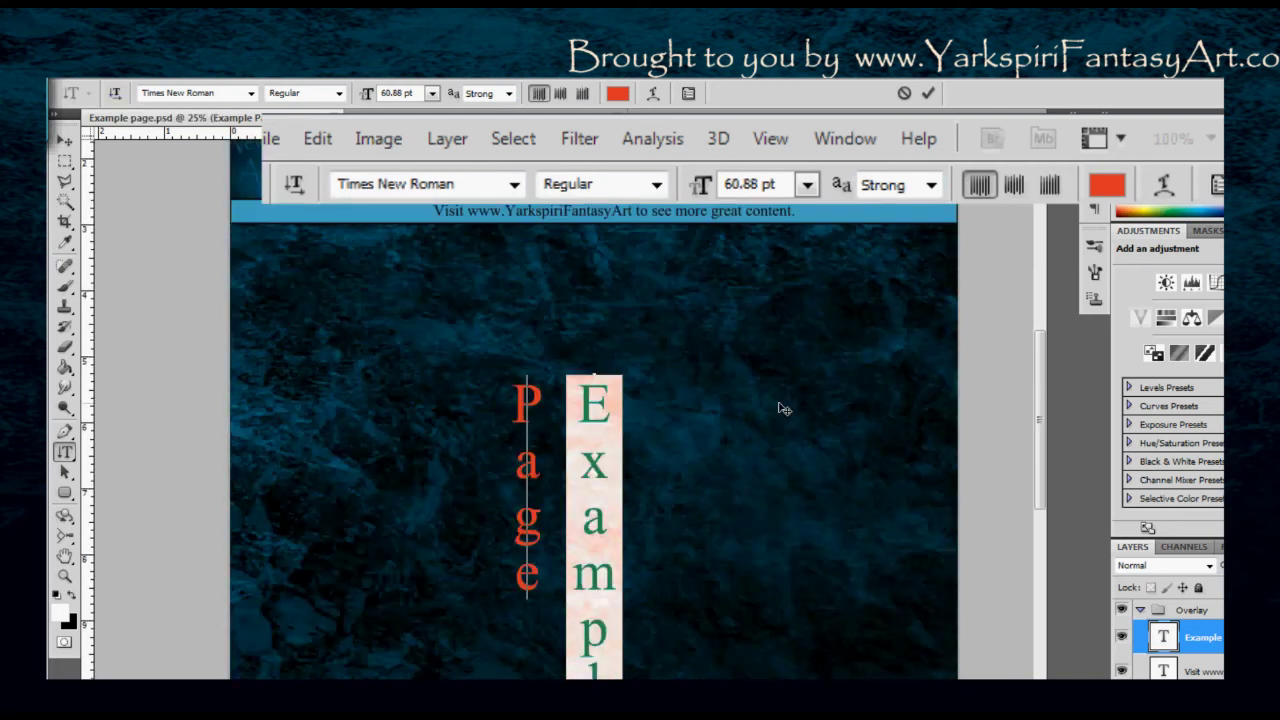
left_click(116, 93)
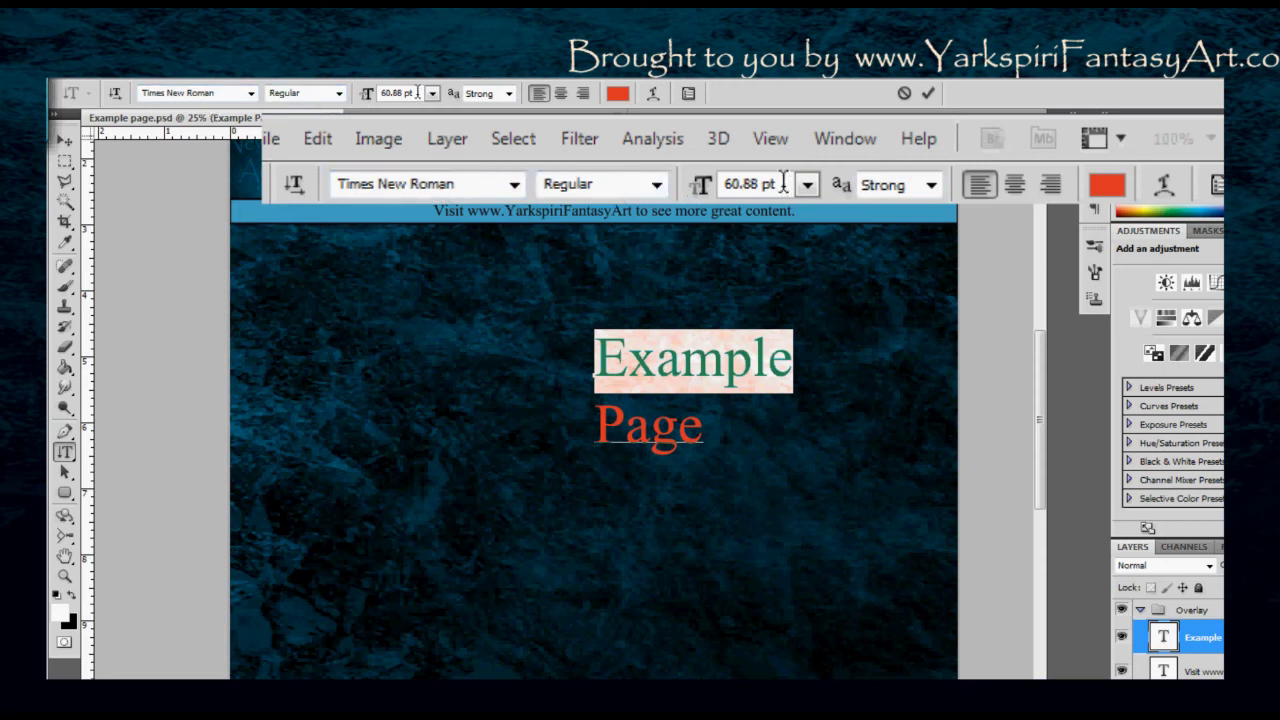
left_click(507, 96)
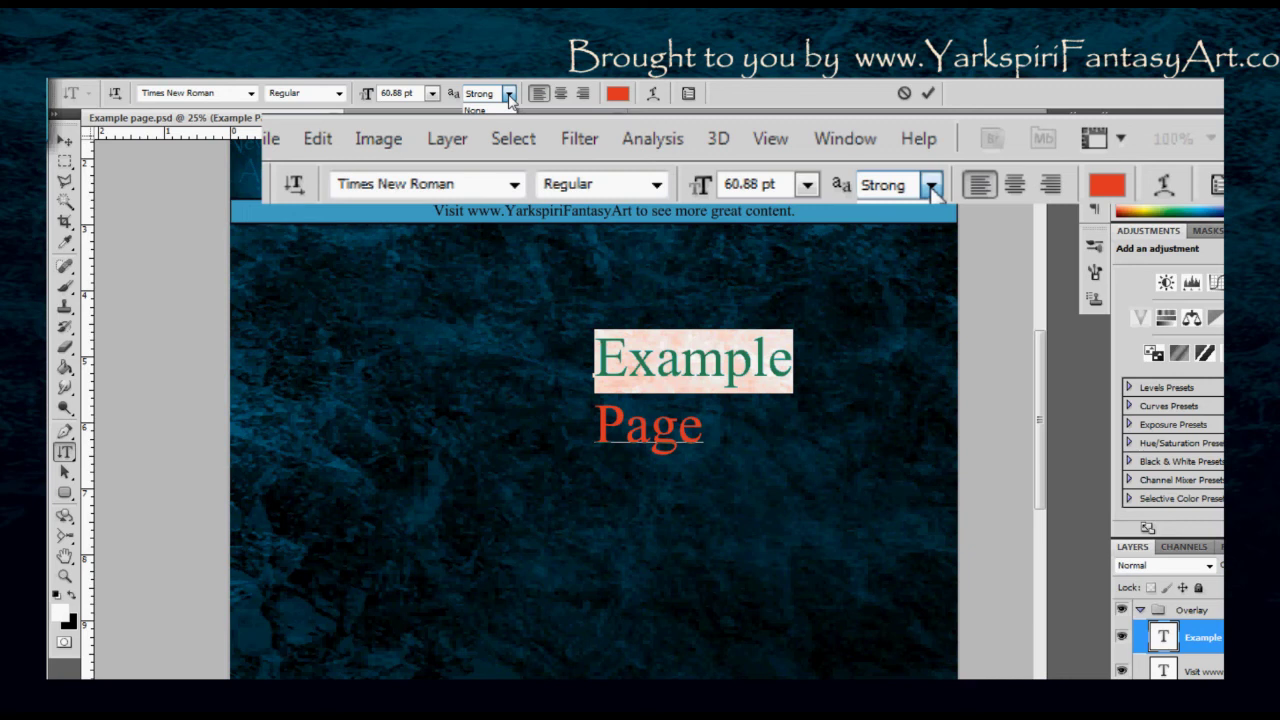
left_click(487, 104)
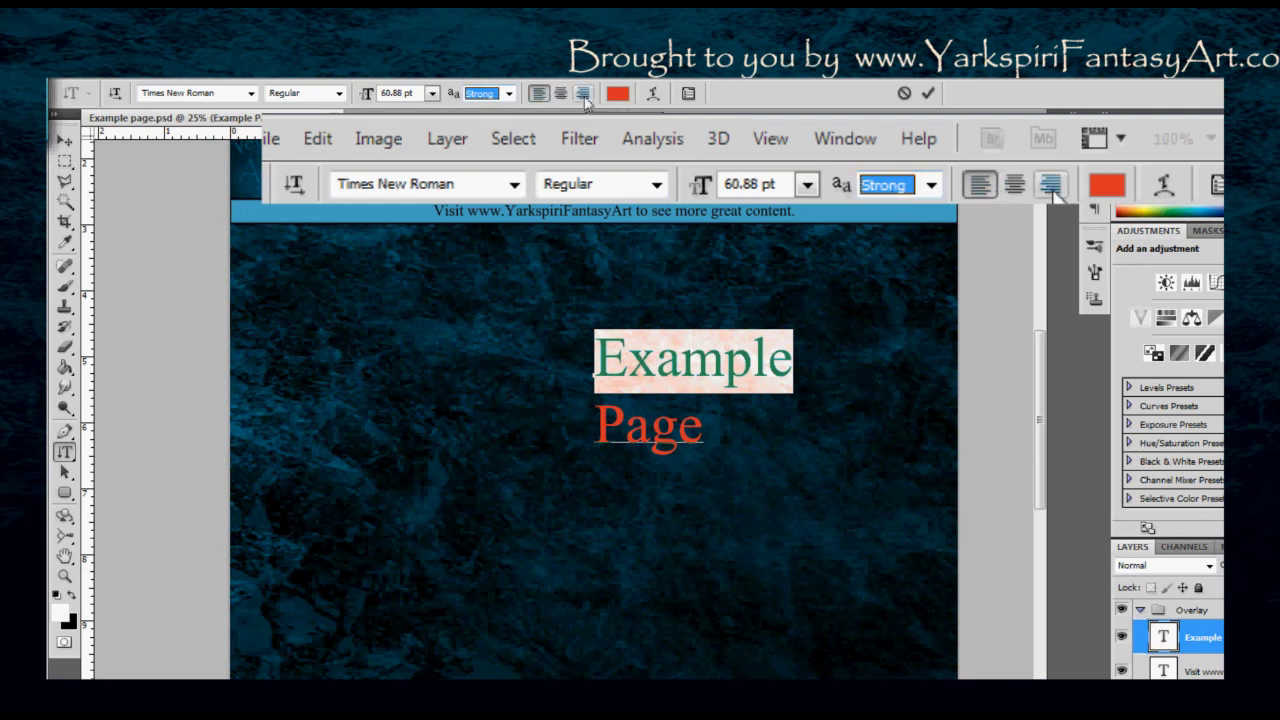
Try the Arc Lower warp style on the title and move the warp settings clear of the text
left_click(654, 97)
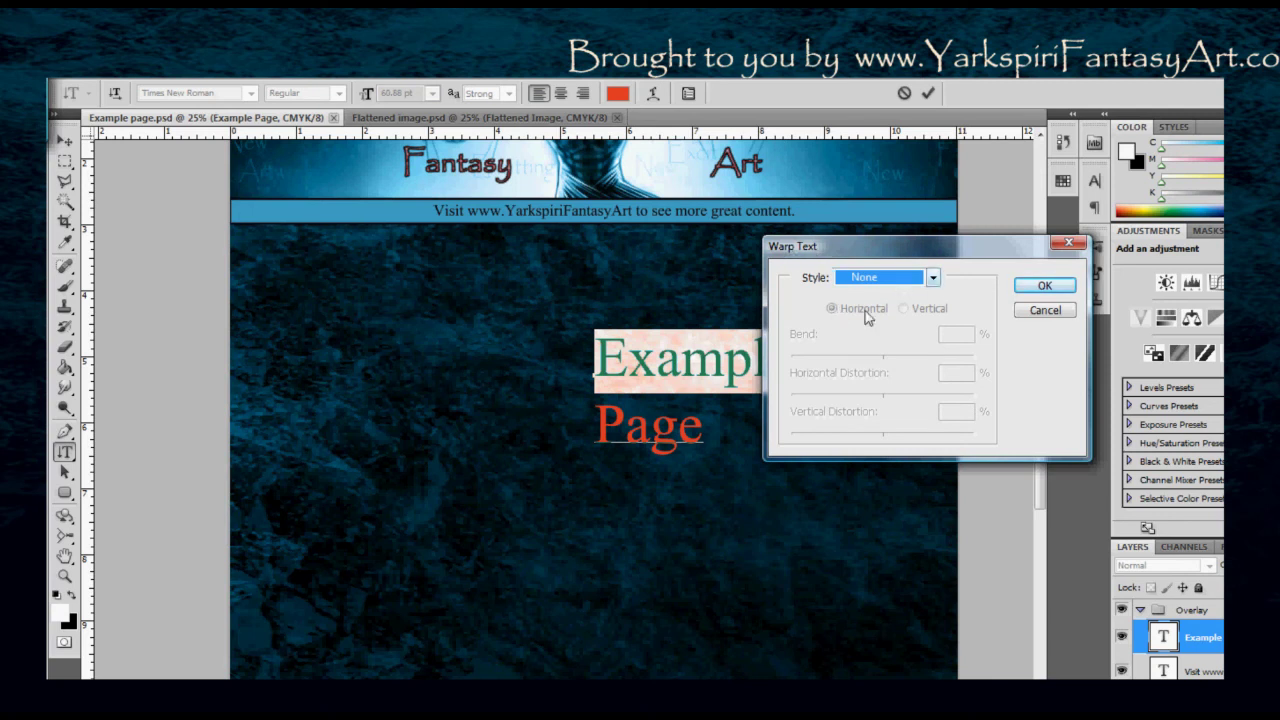
left_click(932, 280)
left_click(932, 280)
left_click(932, 280)
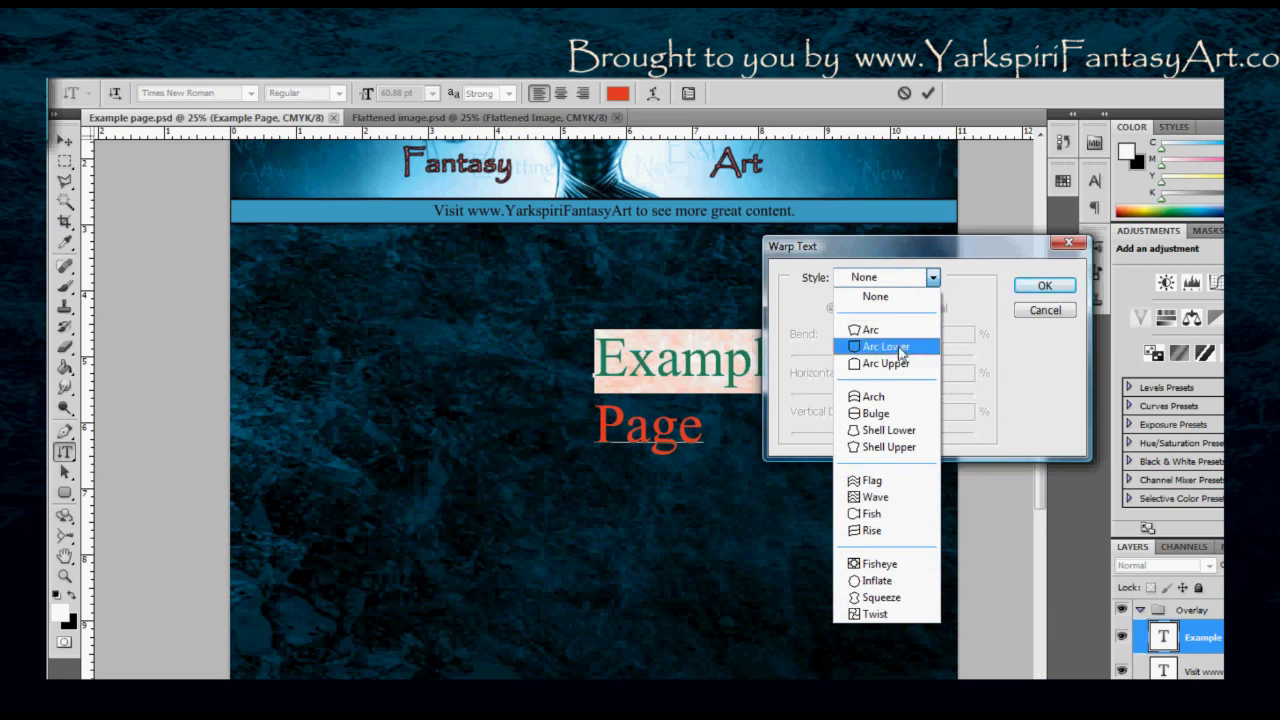
left_click(896, 347)
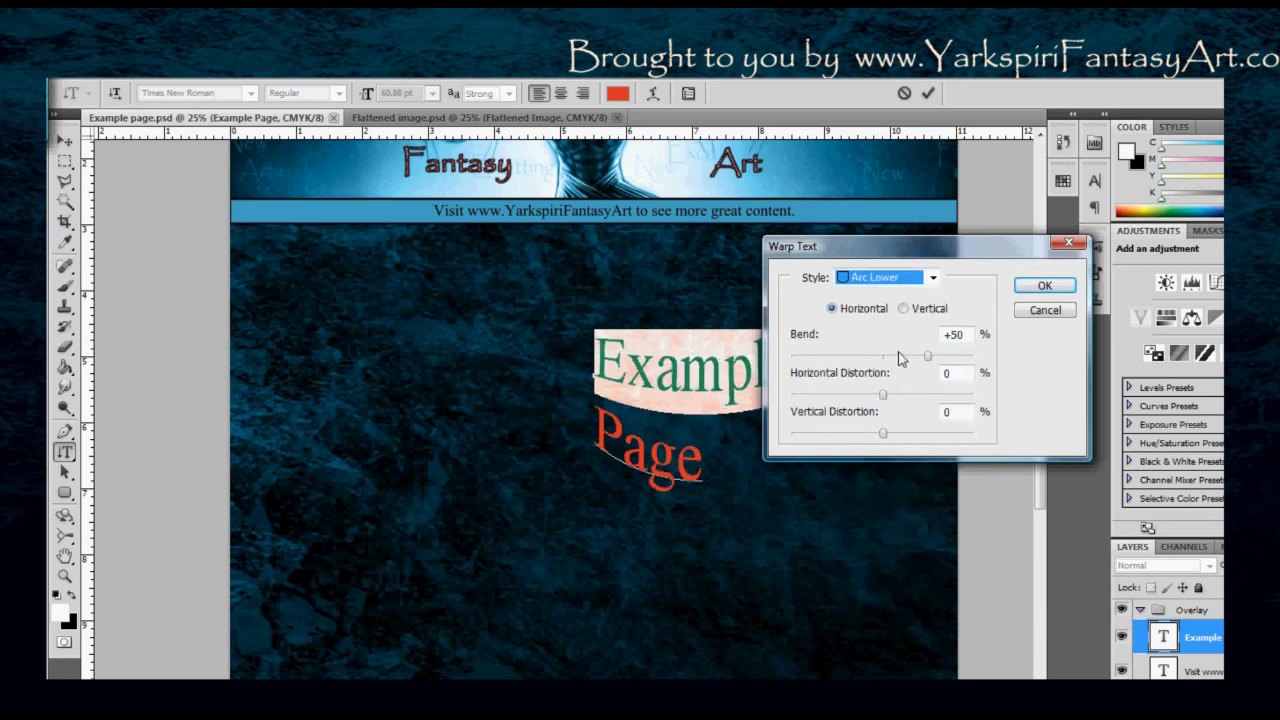
left_click_drag(902, 254, 1082, 179)
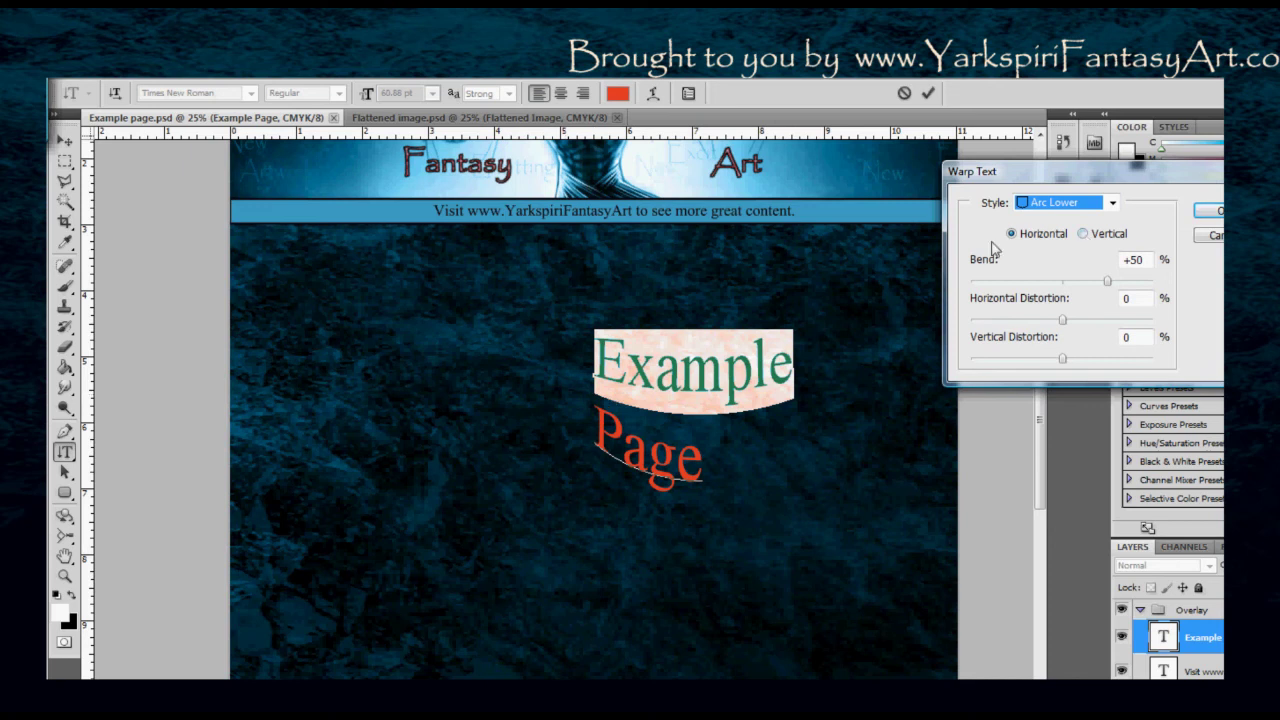
Try the vertical warp, return to horizontal, and set bend to +45, horizontal distortion to -18 and vertical distortion to +1
left_click(1084, 235)
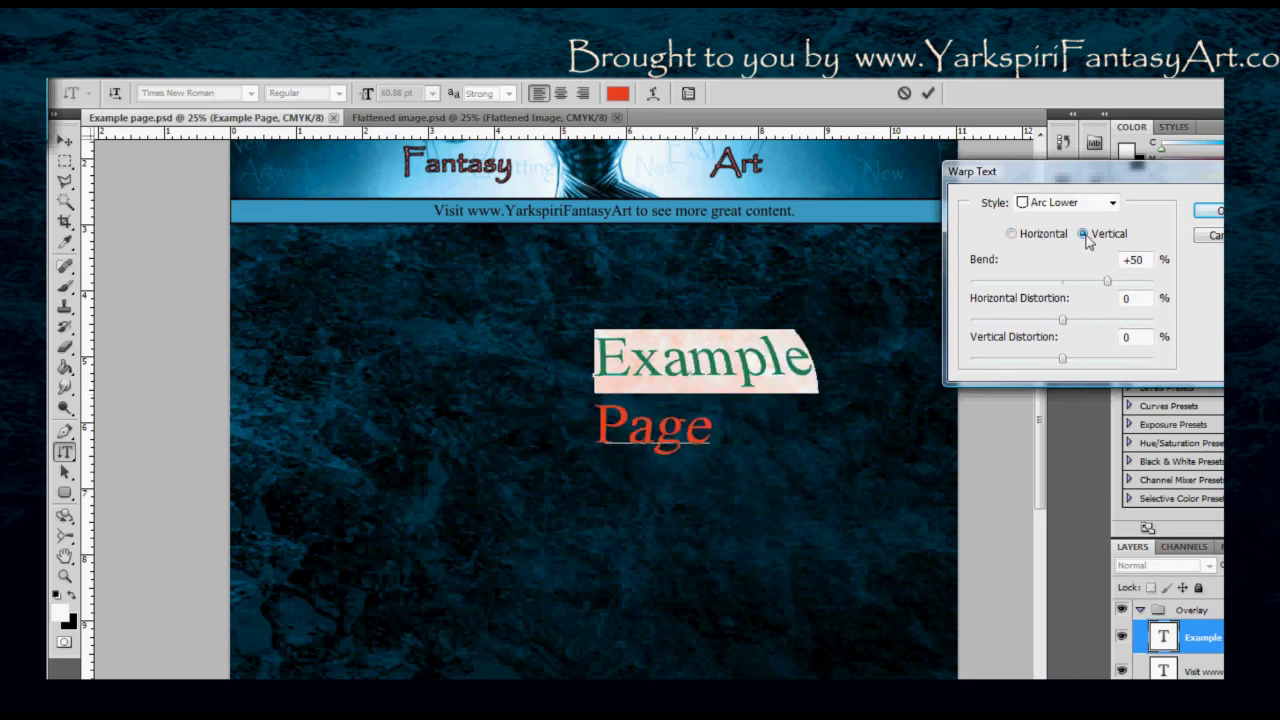
left_click(1013, 236)
mouse_move(1107, 282)
left_mouse_down()
mouse_move(1066, 289)
mouse_move(1113, 289)
mouse_move(1103, 282)
left_mouse_up()
left_click_drag(1062, 320, 1063, 360)
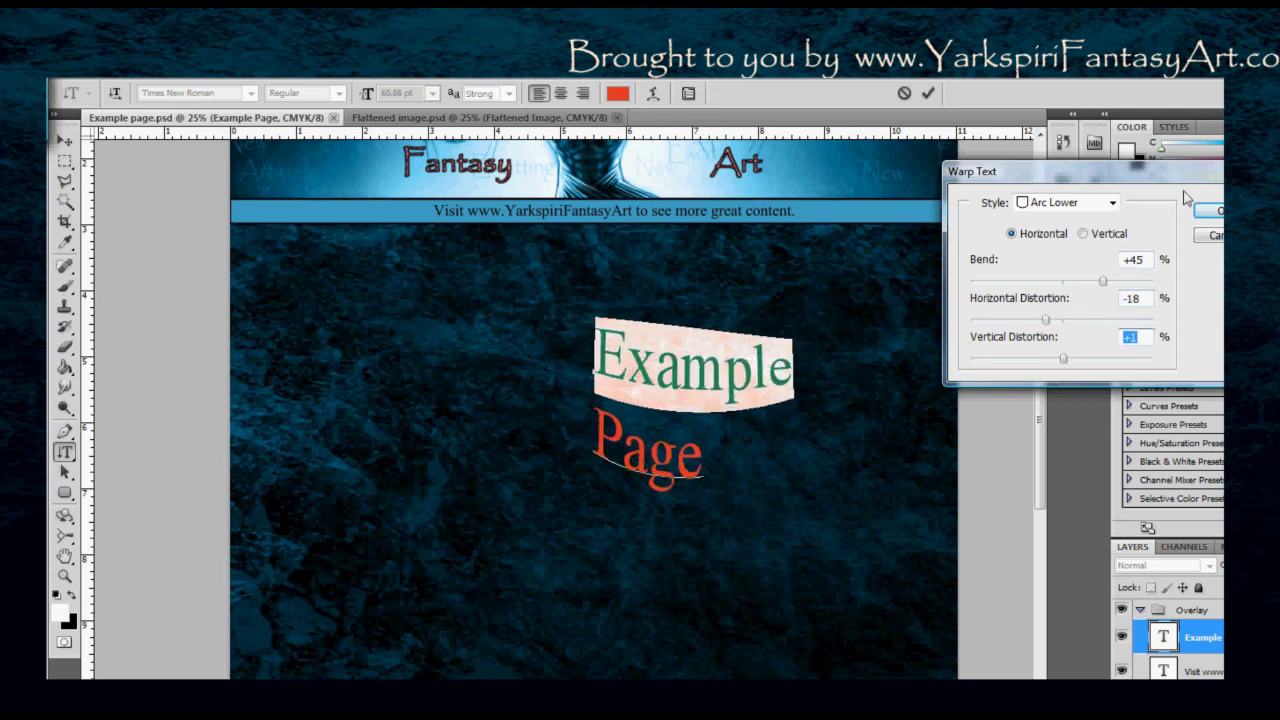
Try the Wave warp style with bend +60, horizontal distortion +17 and vertical distortion -47
left_click(1118, 203)
left_click(1118, 203)
left_click(1117, 205)
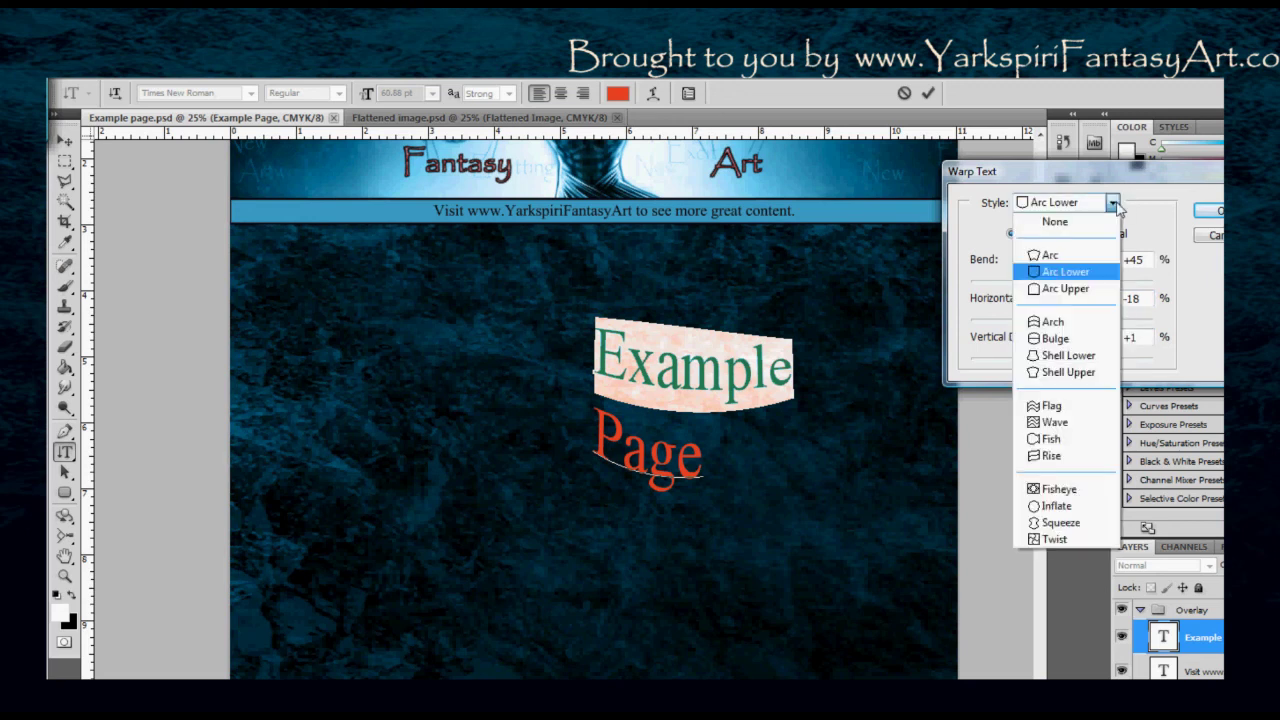
left_click(1080, 424)
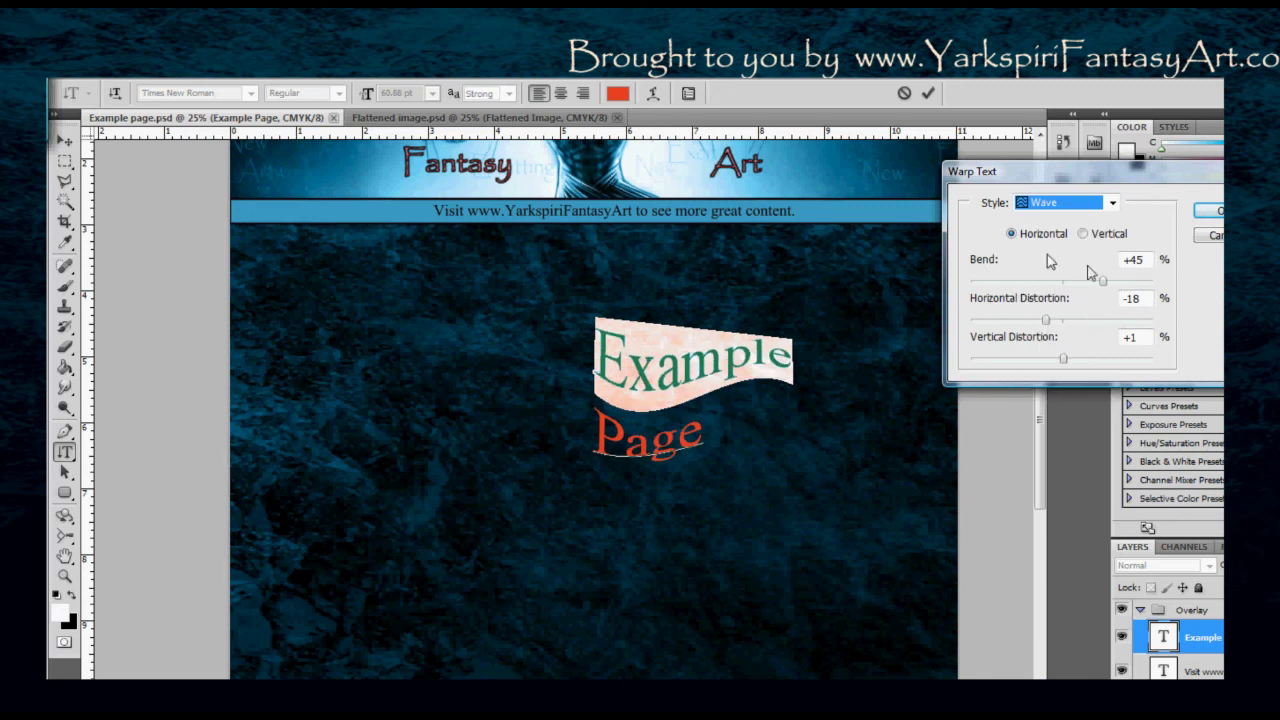
mouse_move(1103, 283)
left_mouse_down()
mouse_move(1080, 284)
mouse_move(1118, 285)
left_mouse_up()
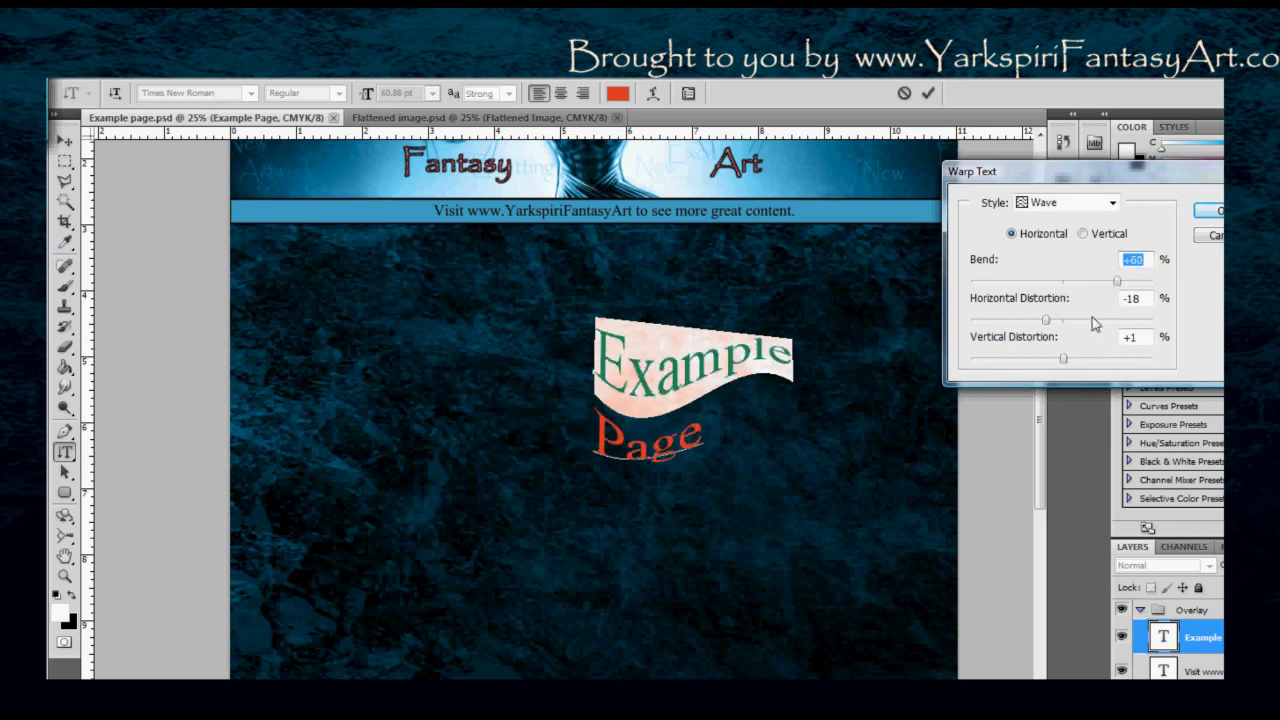
left_click_drag(1046, 320, 1080, 329)
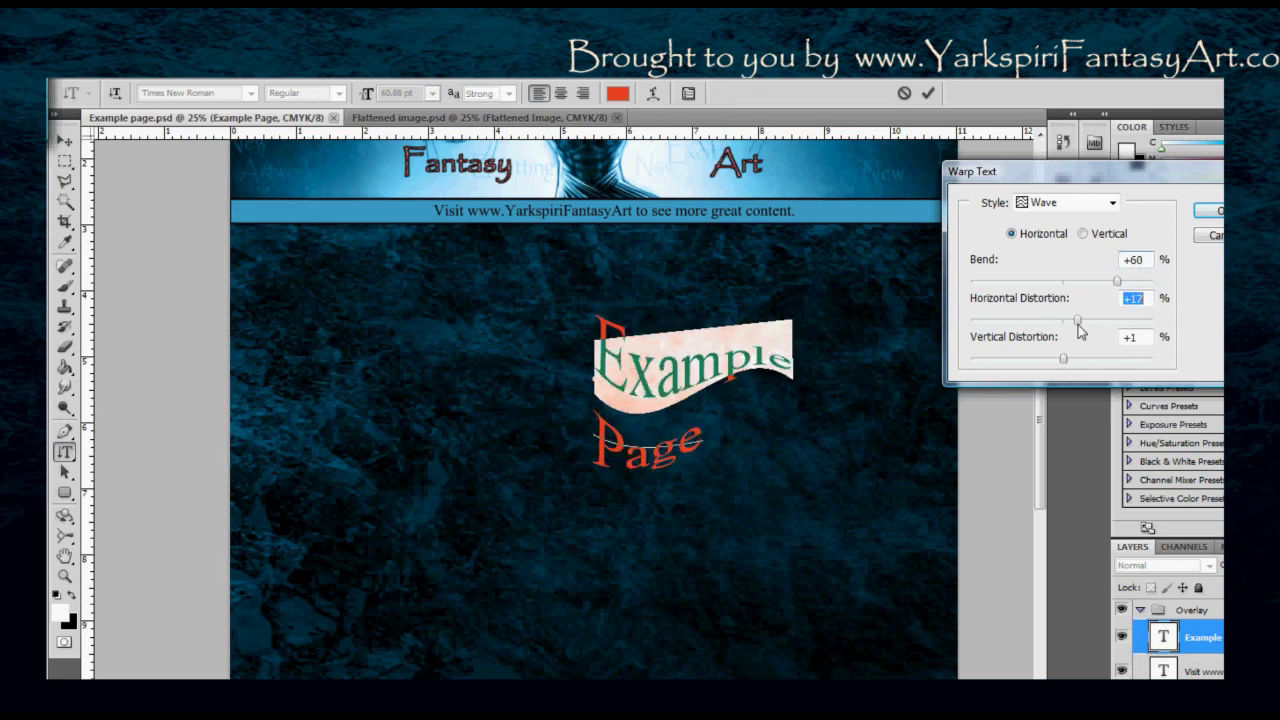
left_click_drag(1063, 358, 1021, 357)
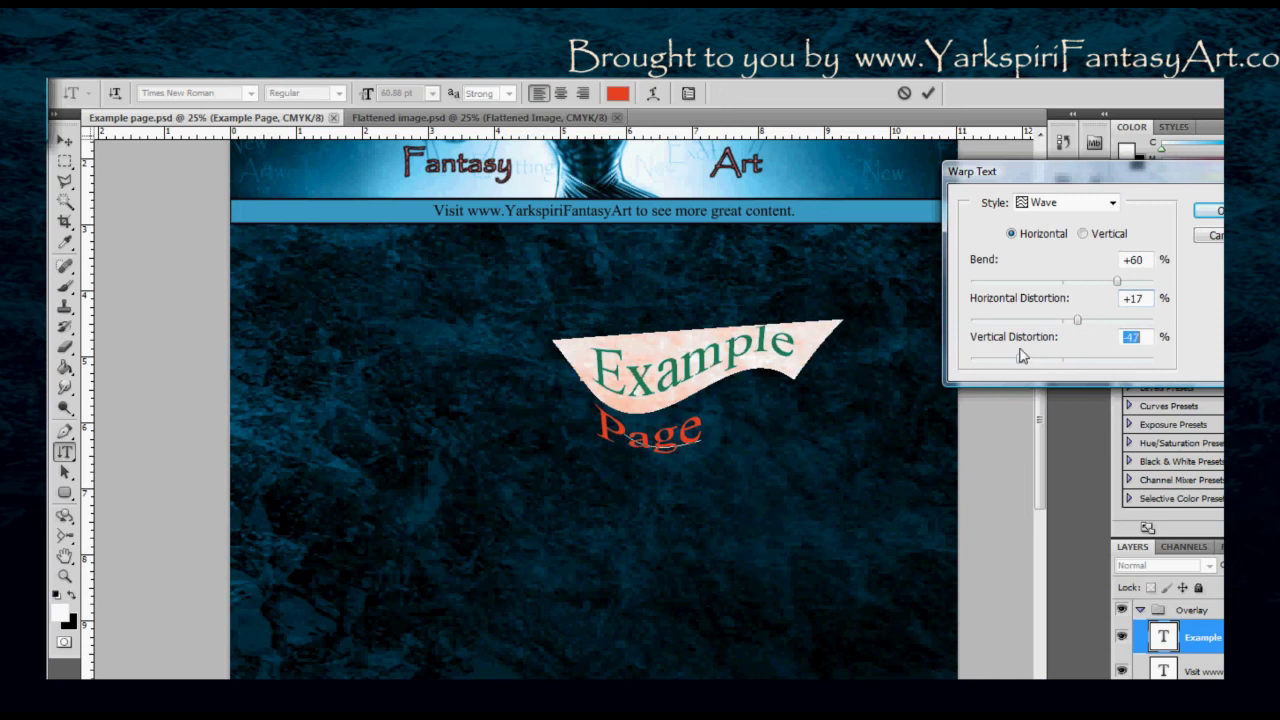
Try the Fisheye warp style with bend -37 and horizontal distortion -21, then cancel the text warp
left_click(1113, 203)
left_click(1115, 204)
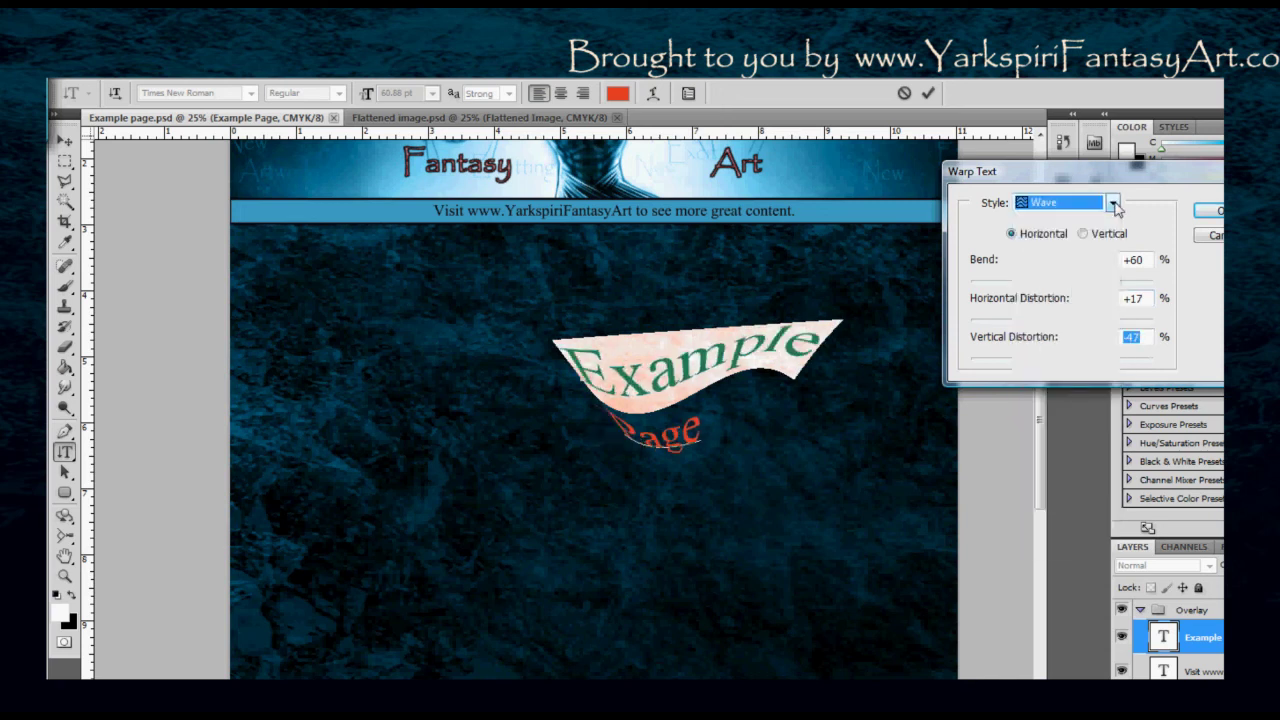
left_click(1114, 204)
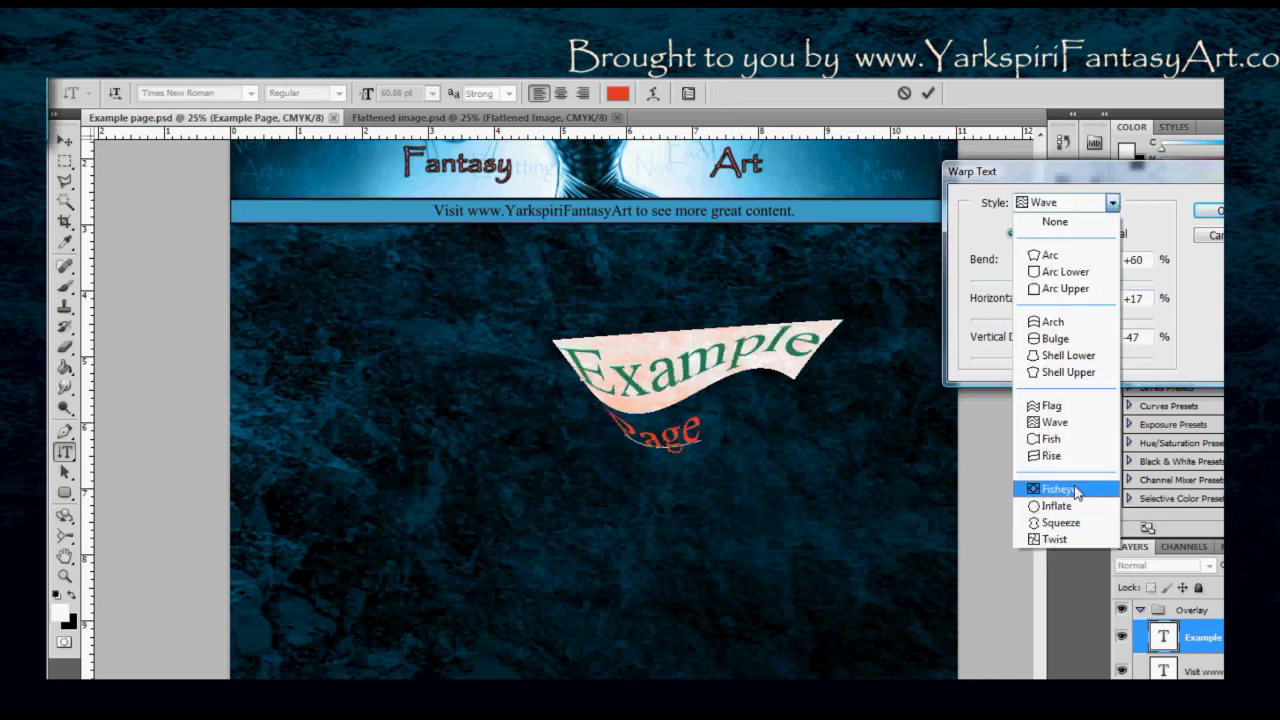
left_click(1057, 489)
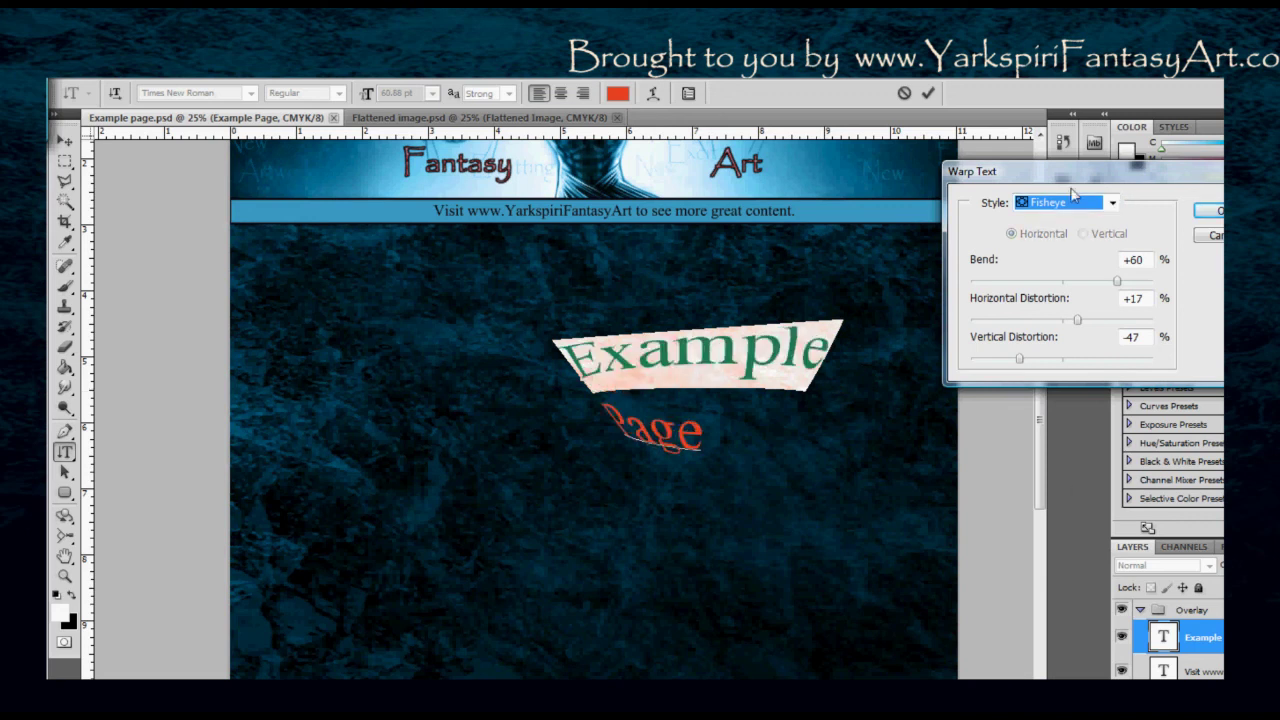
left_click_drag(1117, 281, 1028, 282)
left_click_drag(1097, 325, 1045, 325)
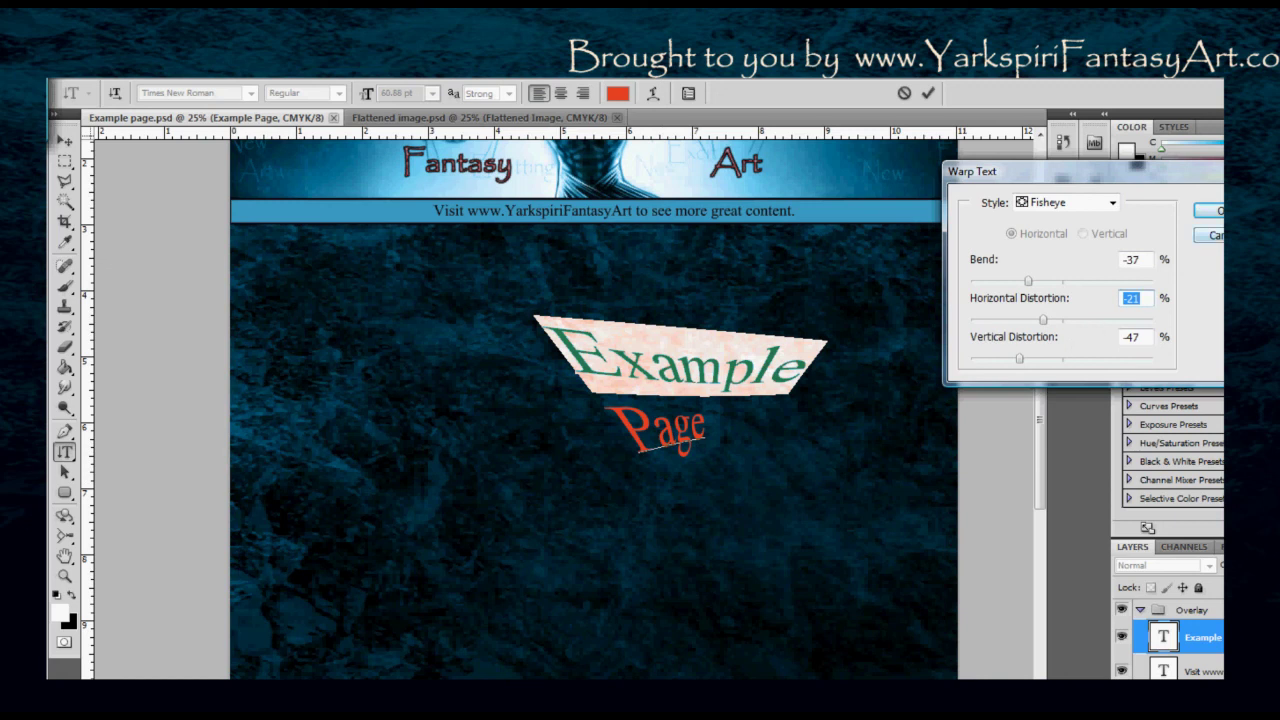
key("Escape")
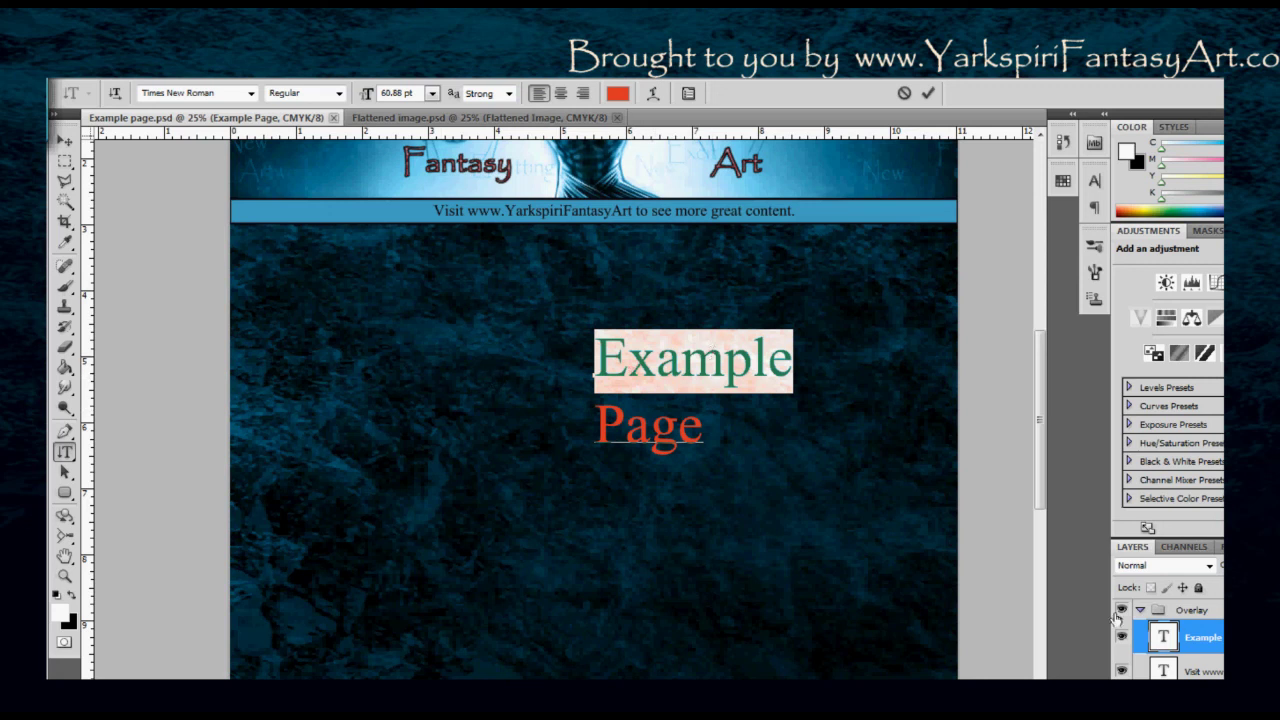
scroll(922, 489, "up", 3)
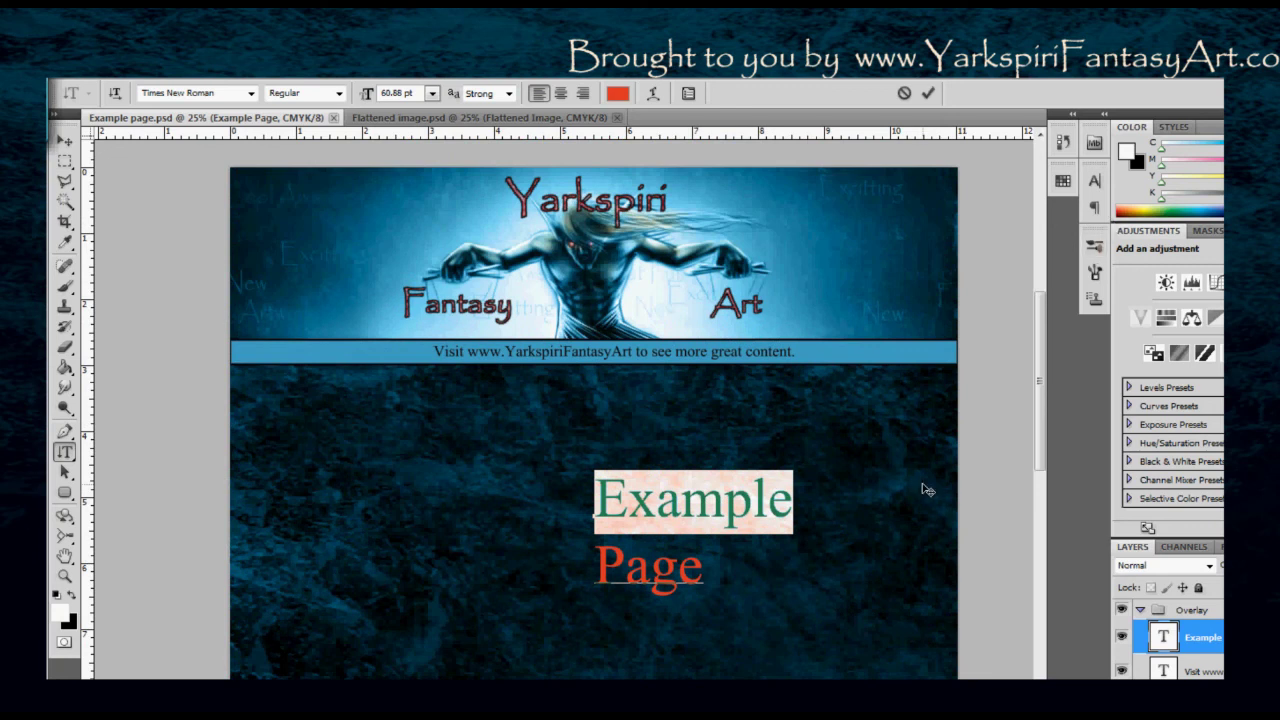